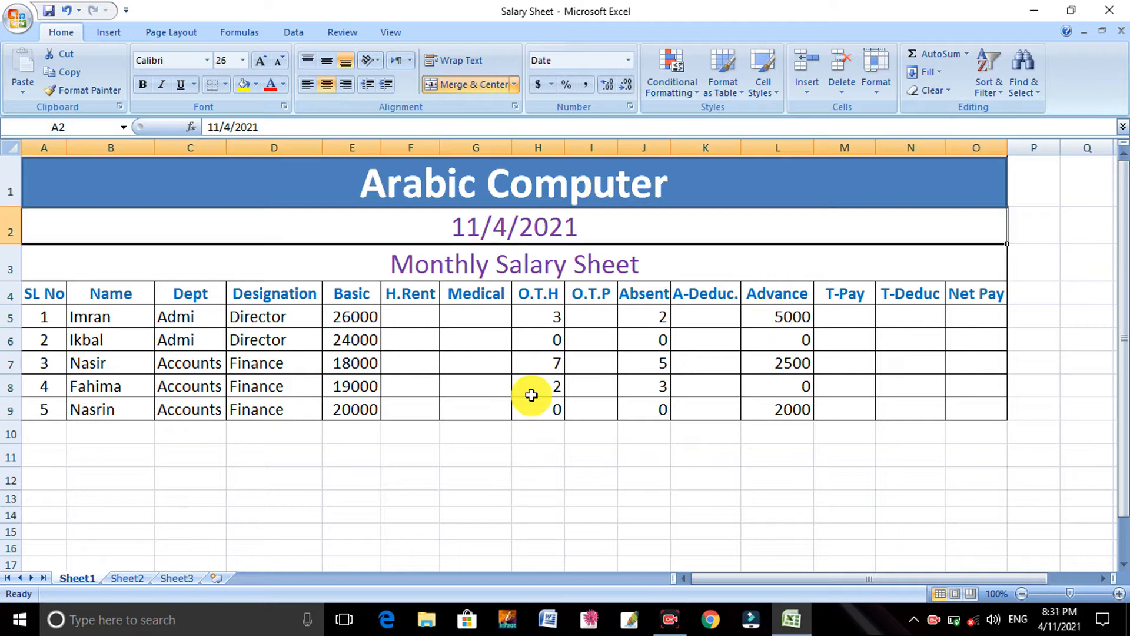
Try moving the Arabic Computer banner down over the table and undo the move
drag(118, 176, 127, 311)
key(ctrl+z)
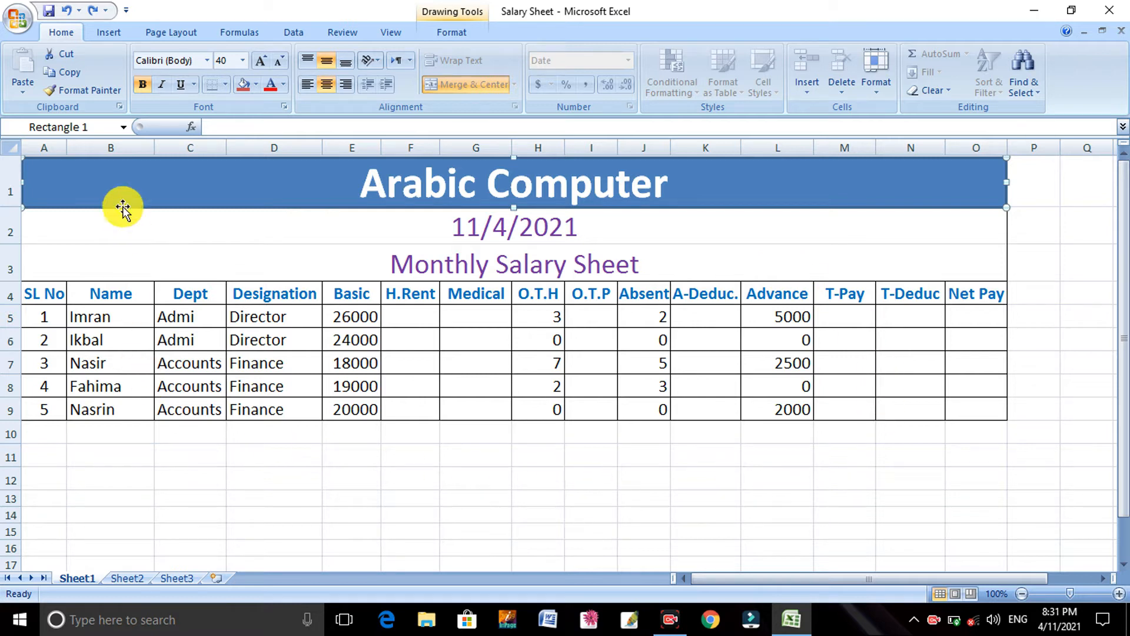
click(403, 273)
click(231, 200)
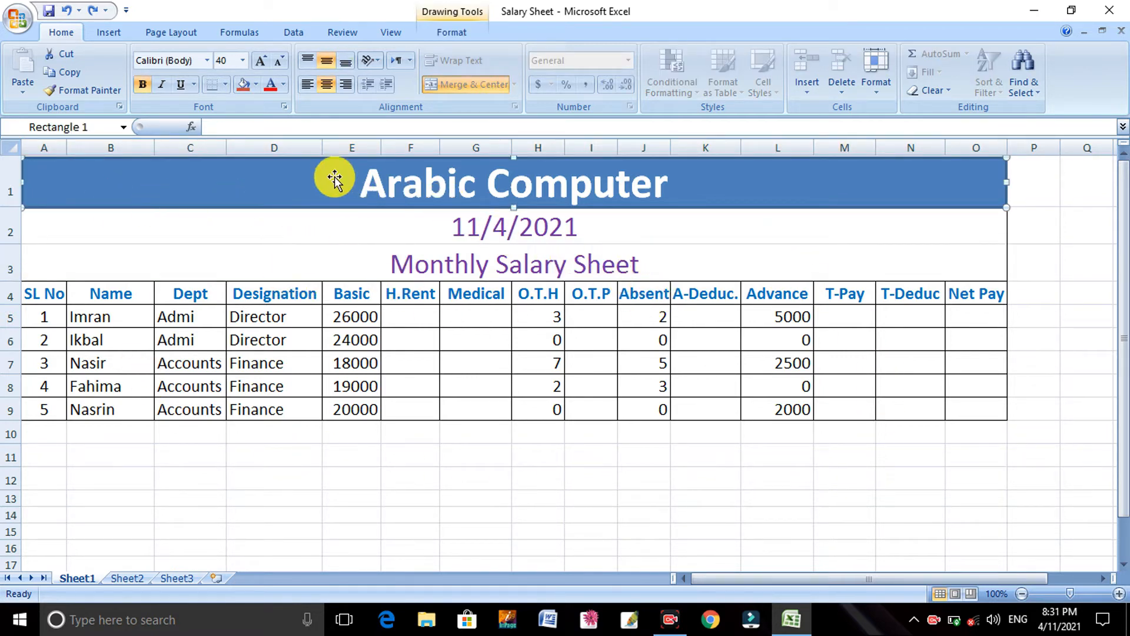
click(384, 247)
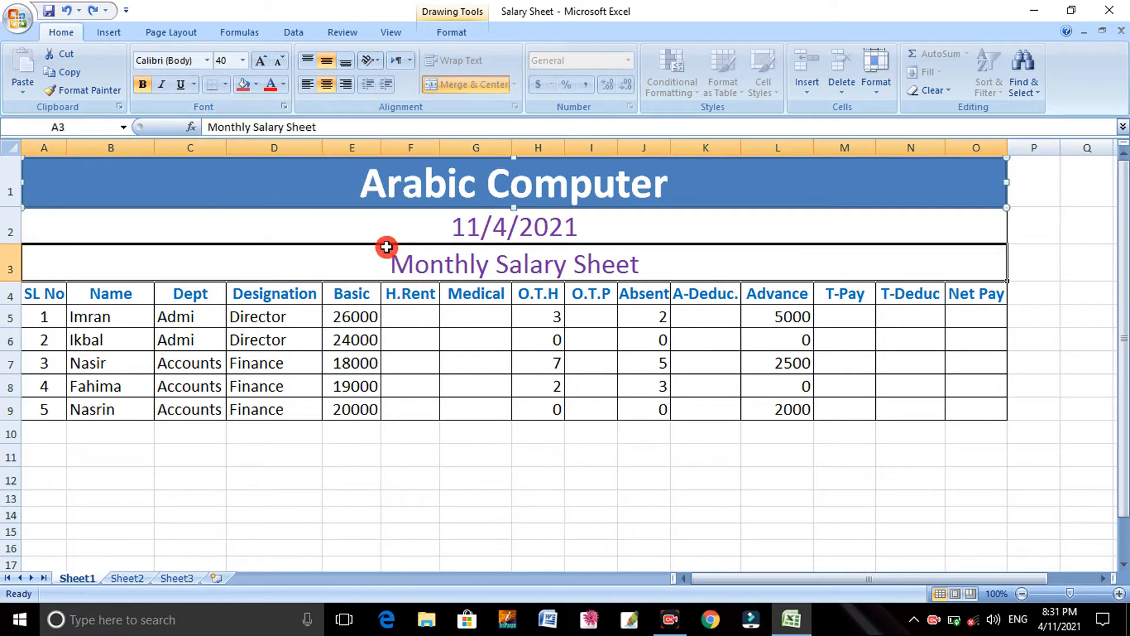
click(74, 177)
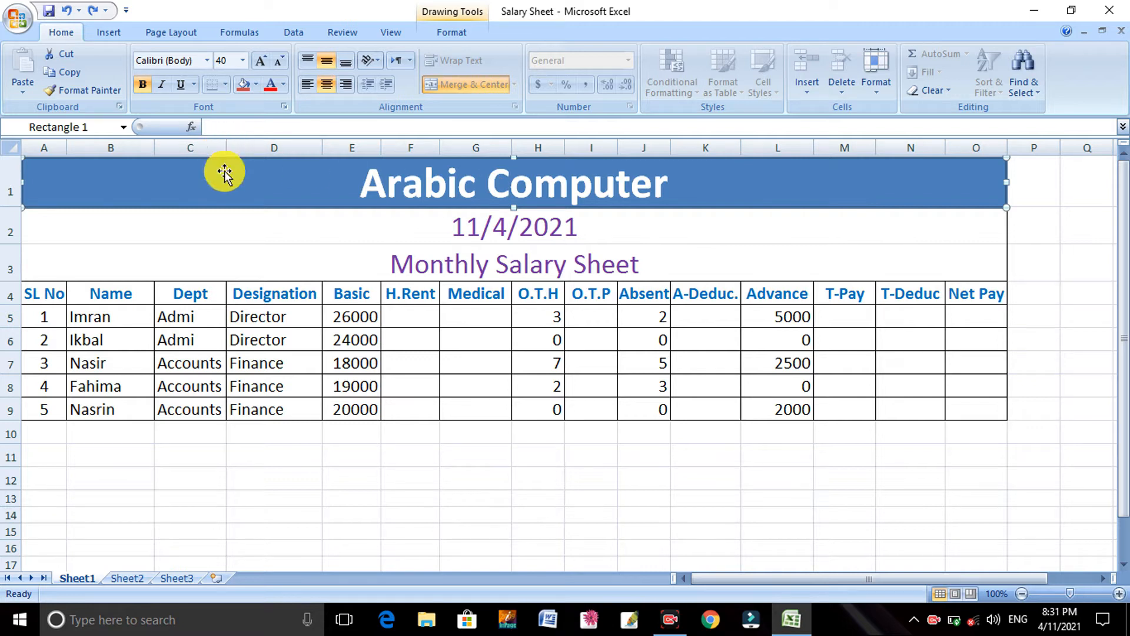
click(115, 34)
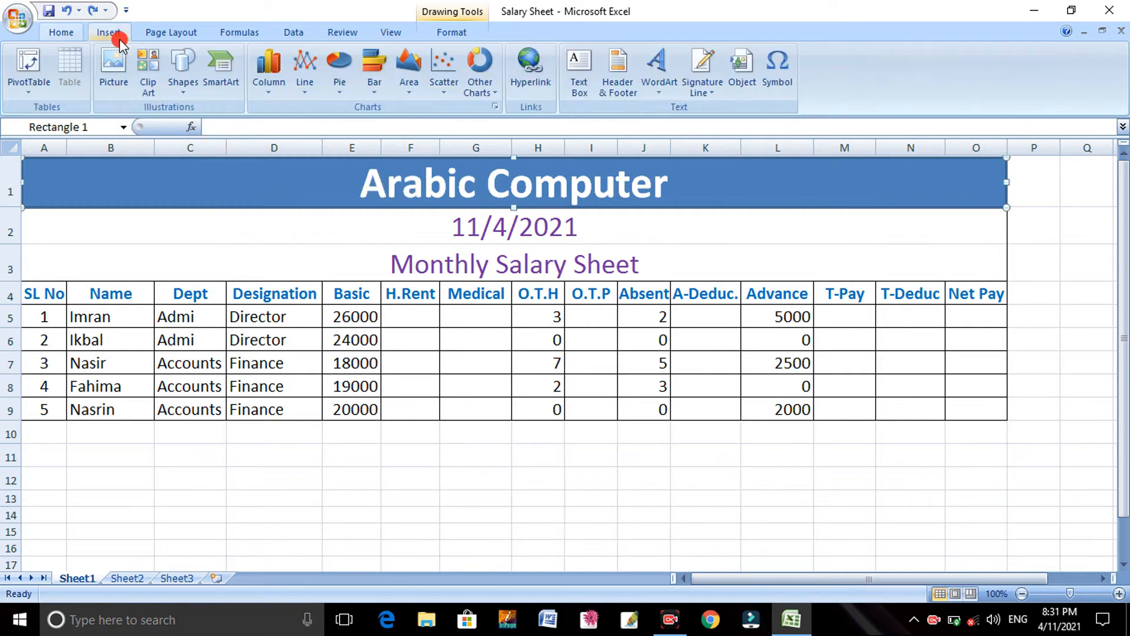
click(185, 89)
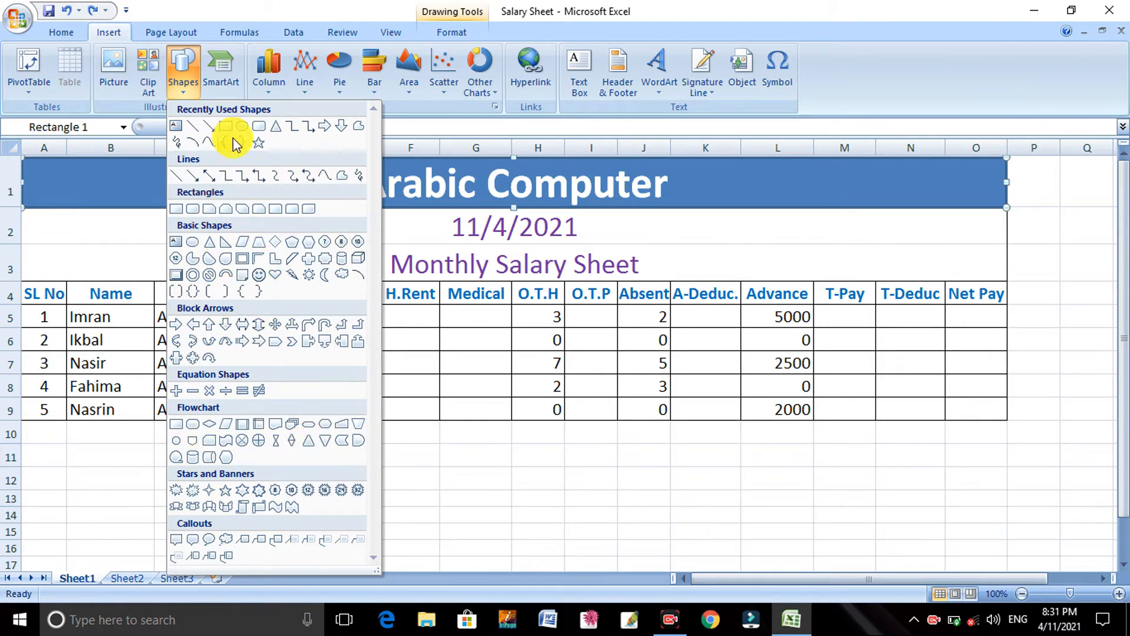
click(227, 244)
click(180, 70)
click(274, 127)
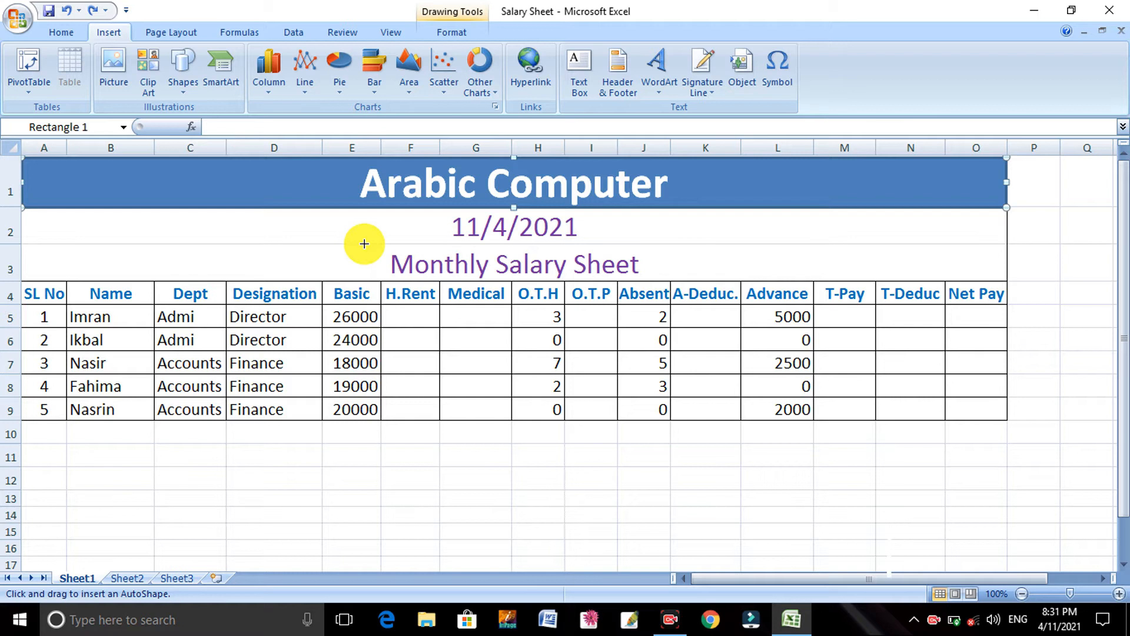
drag(361, 244, 659, 279)
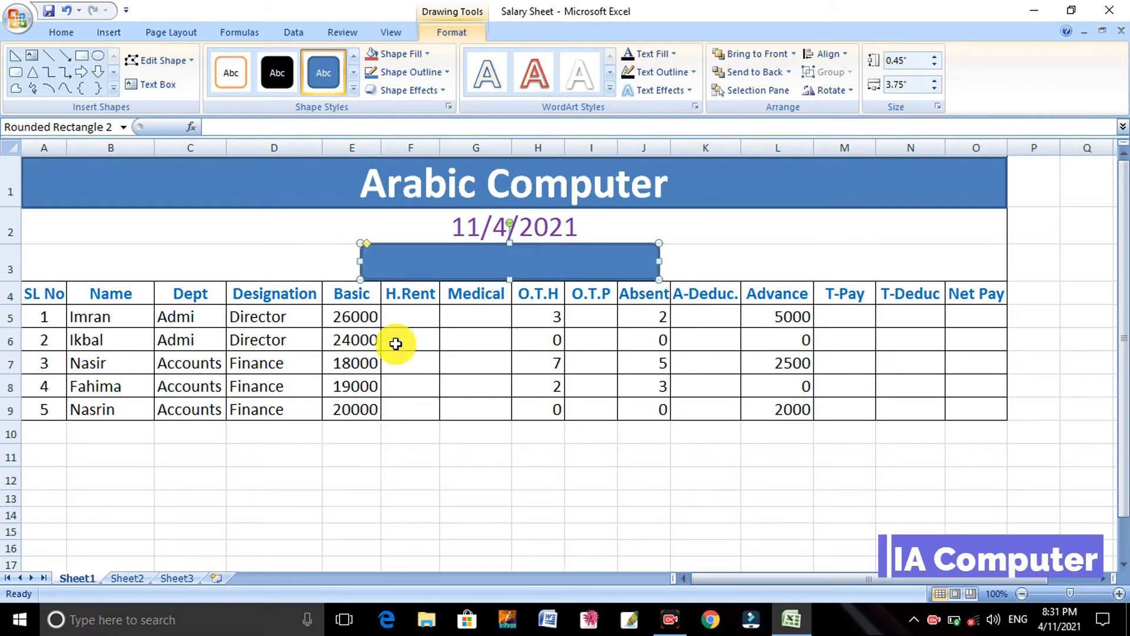
right_click(451, 262)
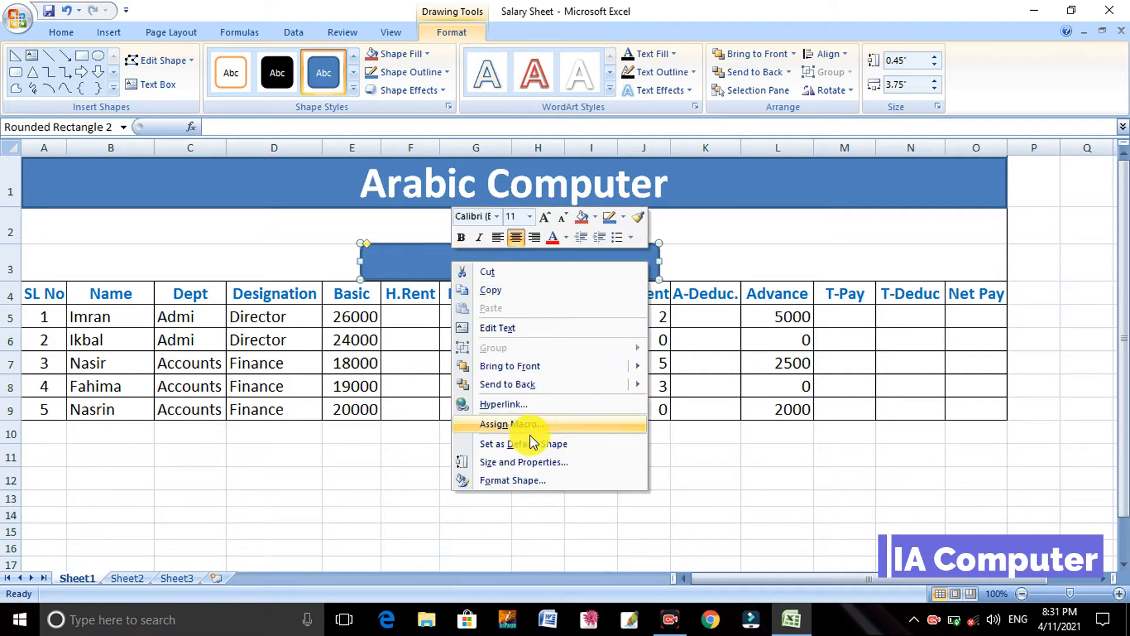
click(515, 327)
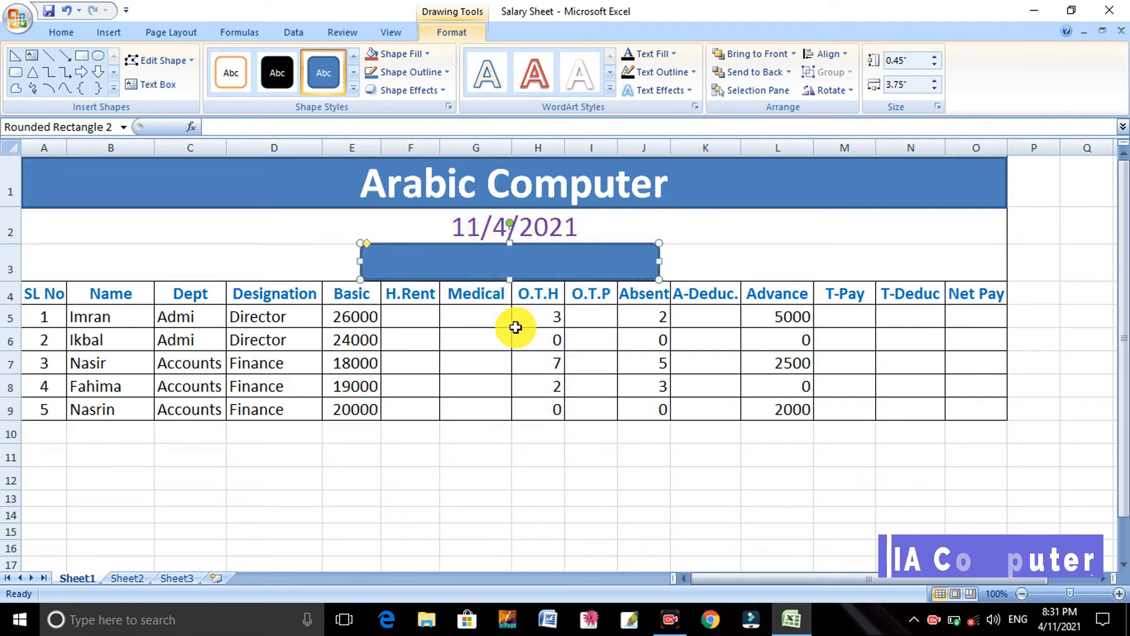
text(fdgdgfdgdgdg)
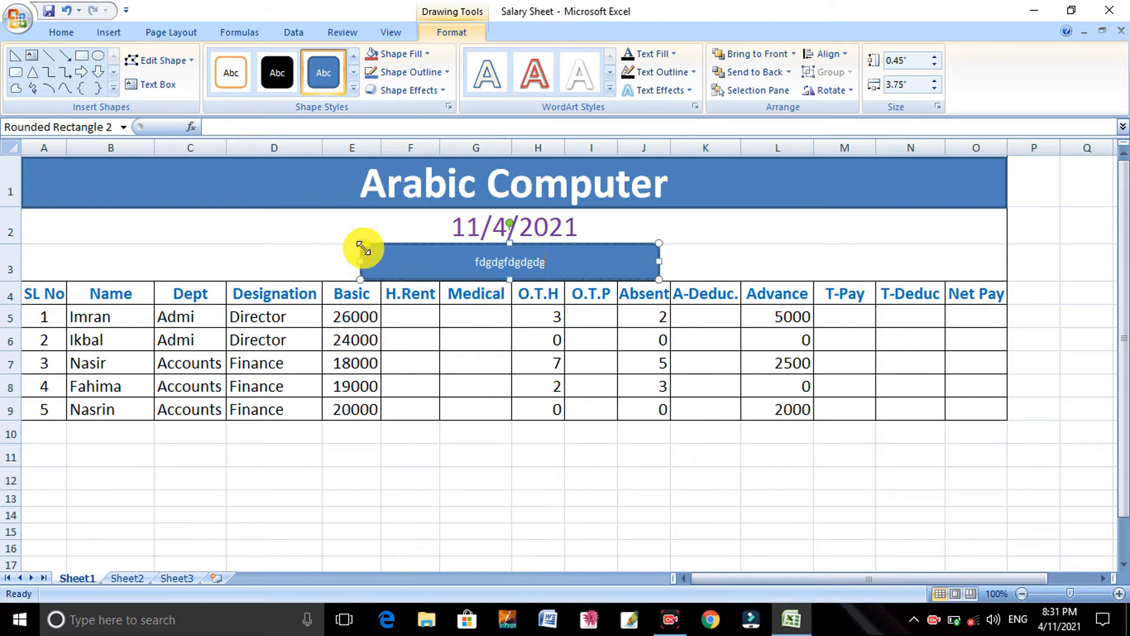
key(Delete)
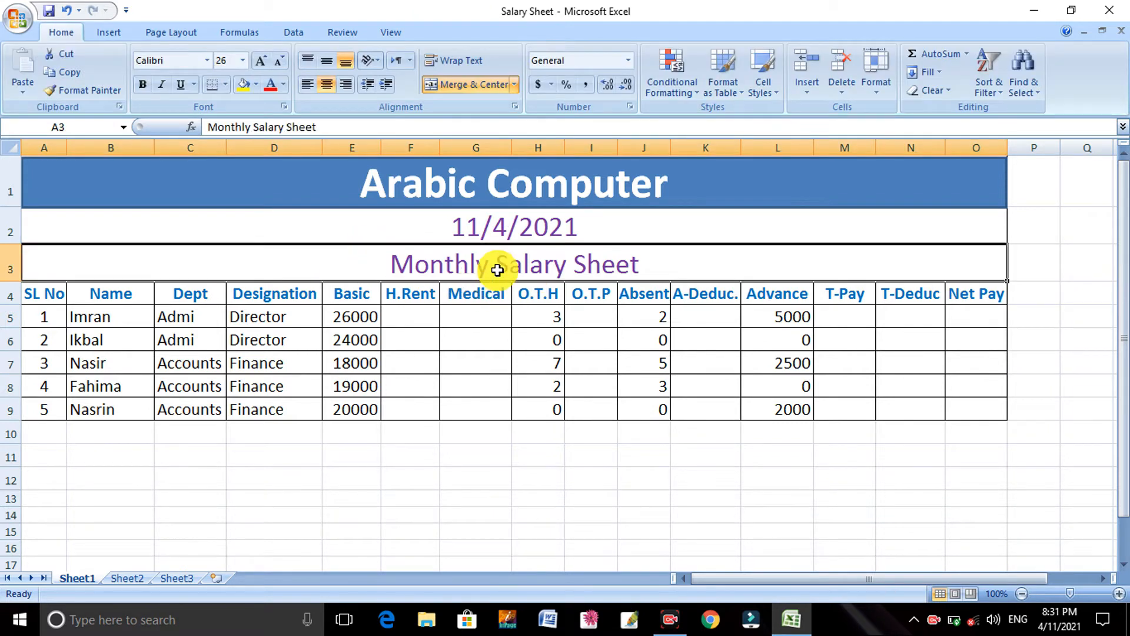
Clear the Monthly Salary Sheet text from the merged cell in row 3
double_click(410, 268)
drag(390, 265, 630, 265)
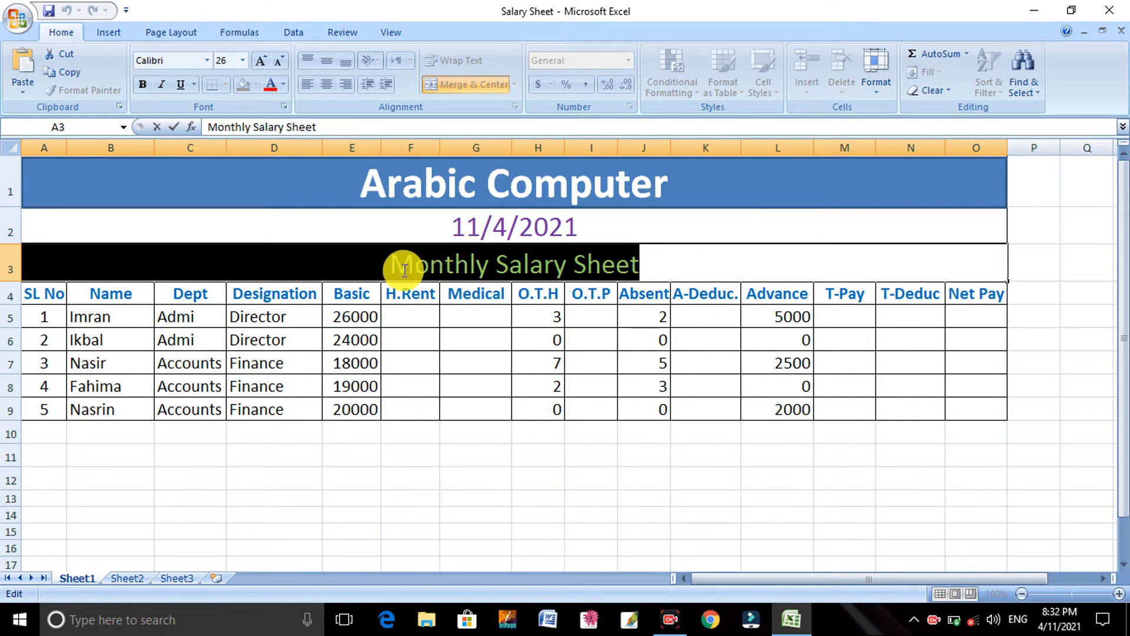
key(Delete)
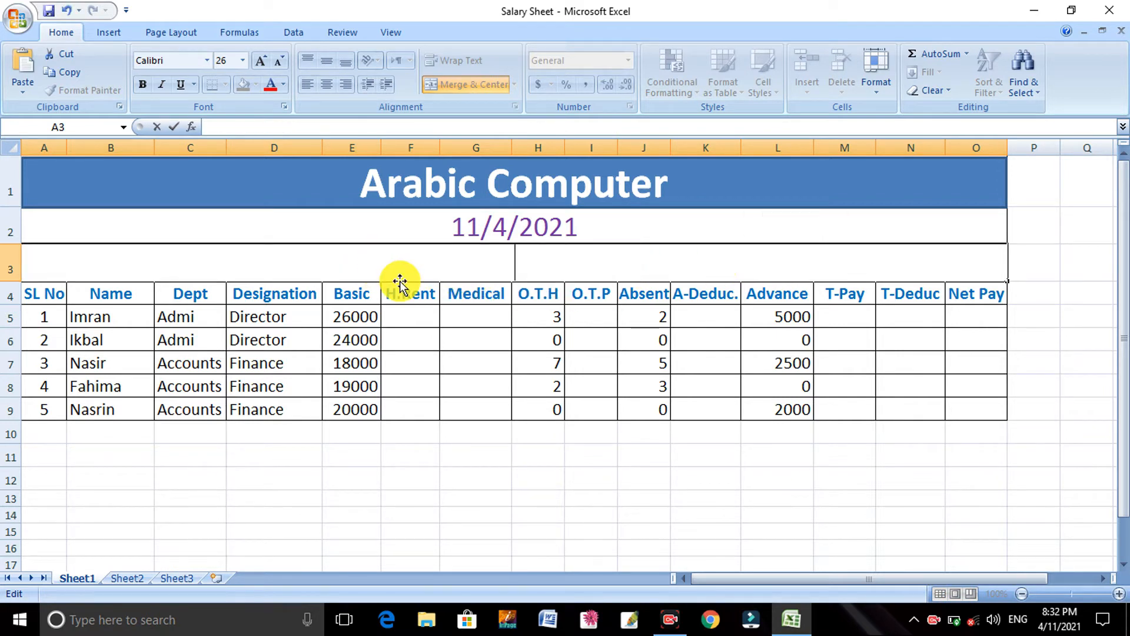
click(265, 202)
Draw a rounded rectangle about 4.89" wide and 0.42" high, centred in the empty row 3 below the date
click(109, 32)
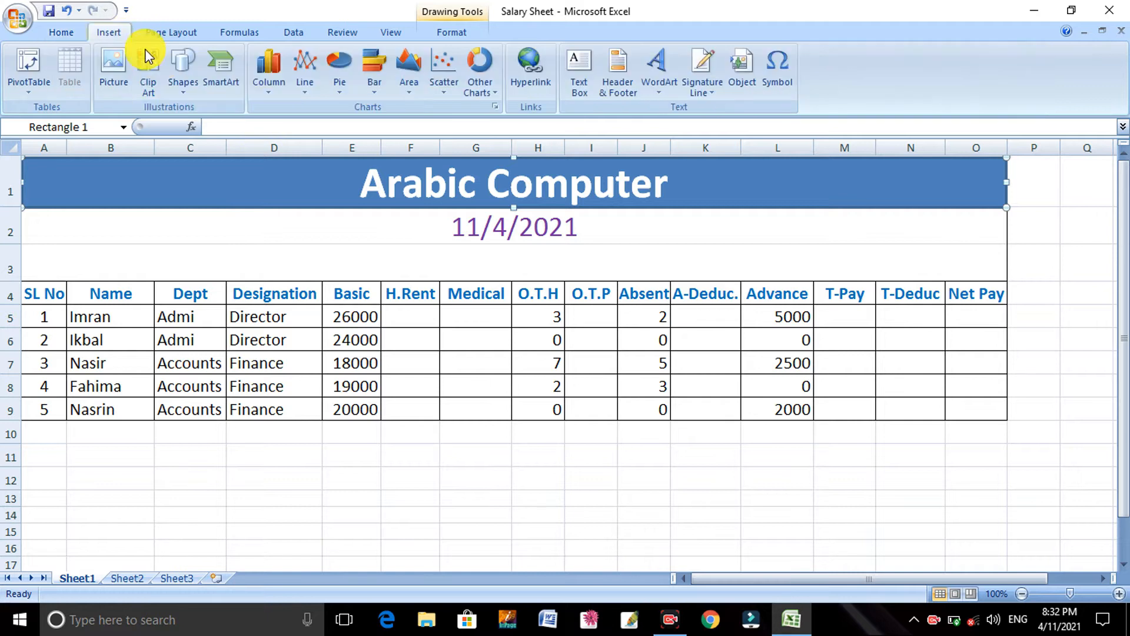
click(186, 68)
click(276, 126)
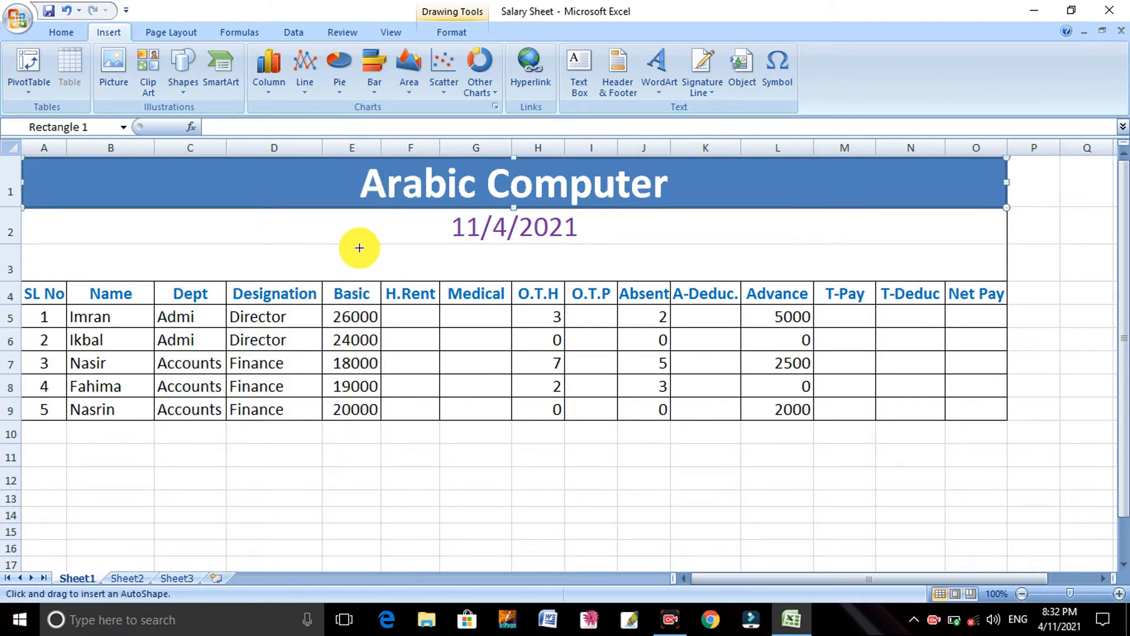
drag(318, 246, 707, 279)
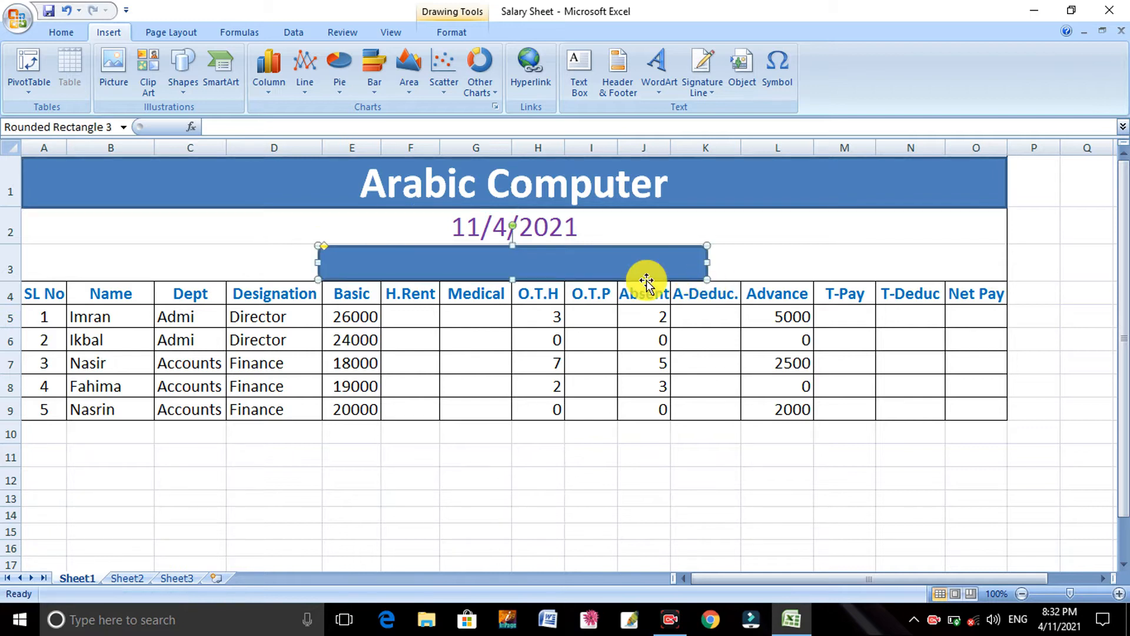
Add the text "Monthly Salary Sheet" inside the rounded rectangle in row 3
right_click(418, 266)
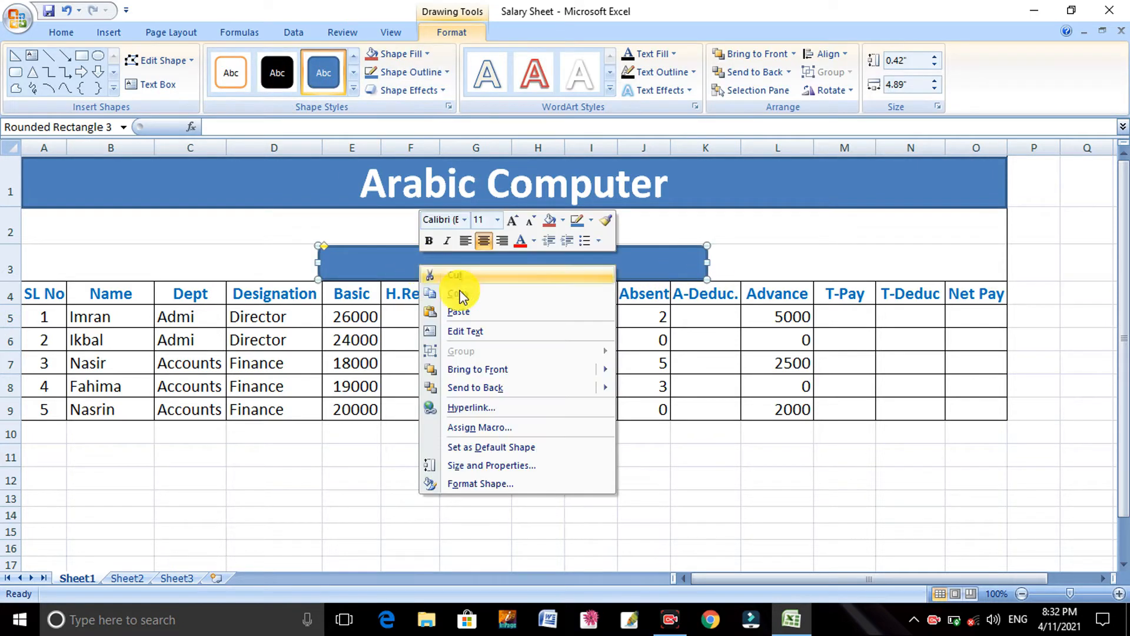
click(495, 336)
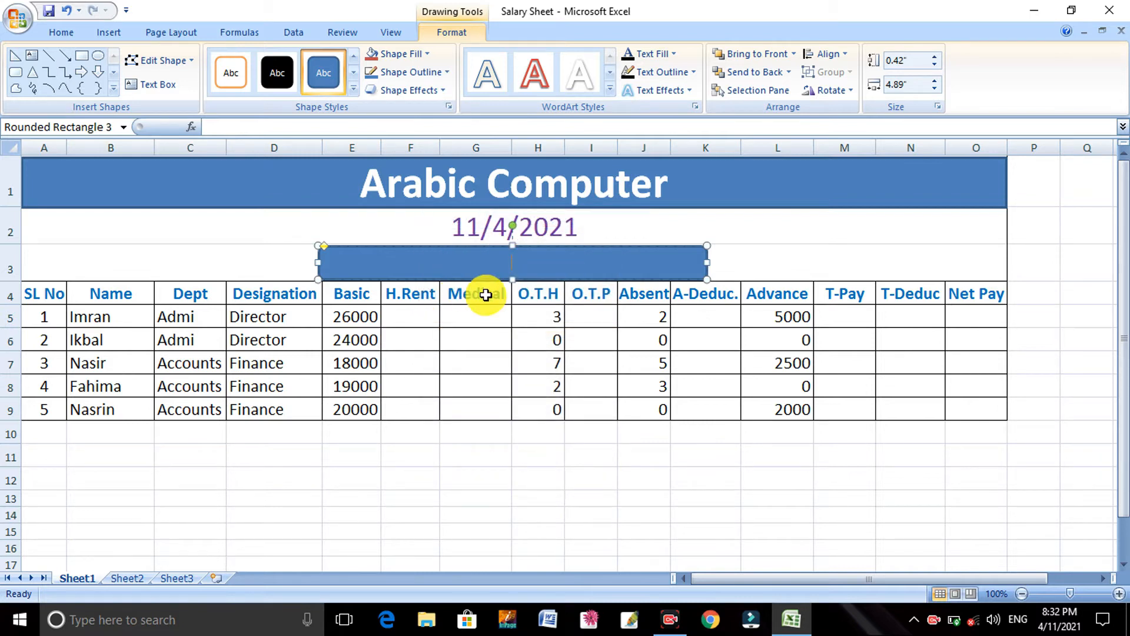
text(Monthly Salary Sheet)
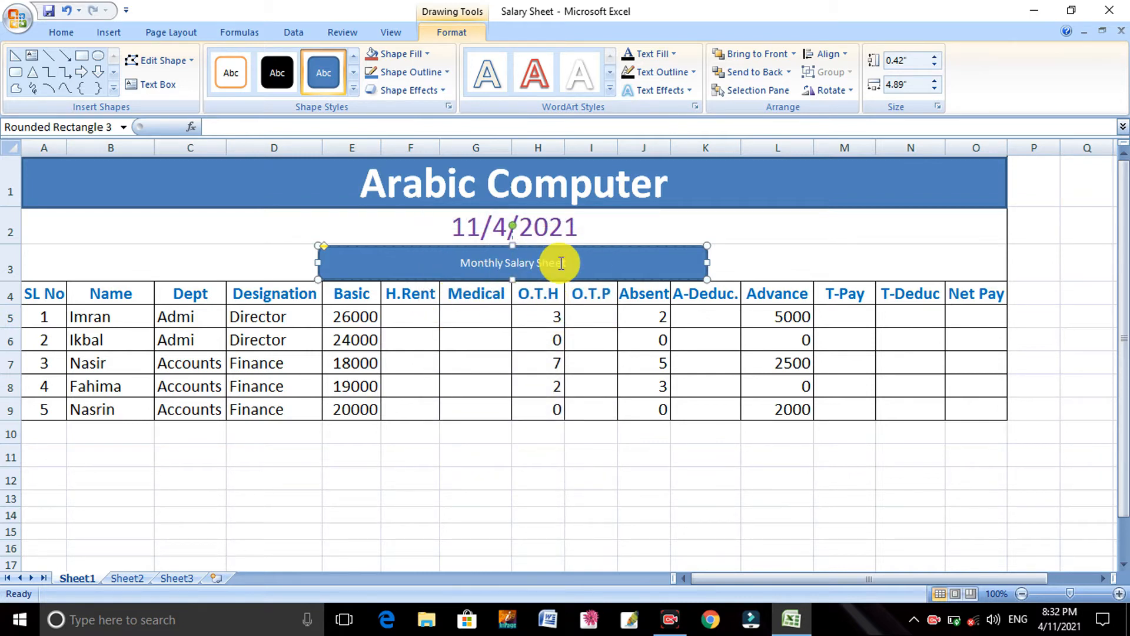
Enlarge the rounded rectangle's Monthly Salary Sheet text to size 24 and make it bold
drag(561, 263, 411, 264)
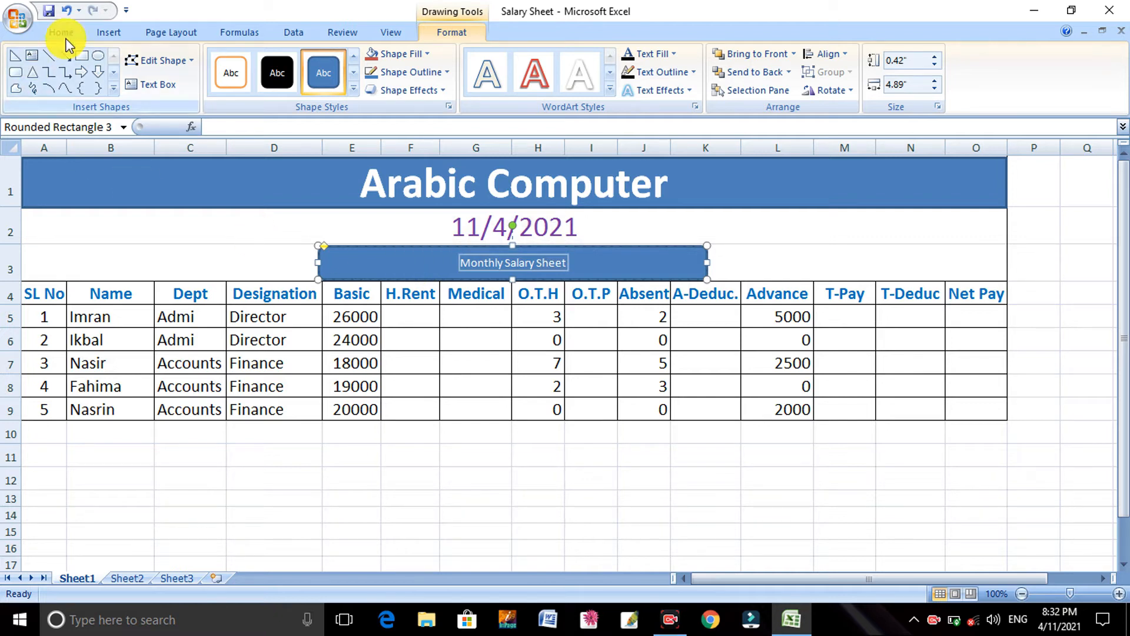
click(62, 33)
click(260, 61)
click(260, 62)
click(260, 61)
click(261, 61)
click(260, 62)
click(261, 61)
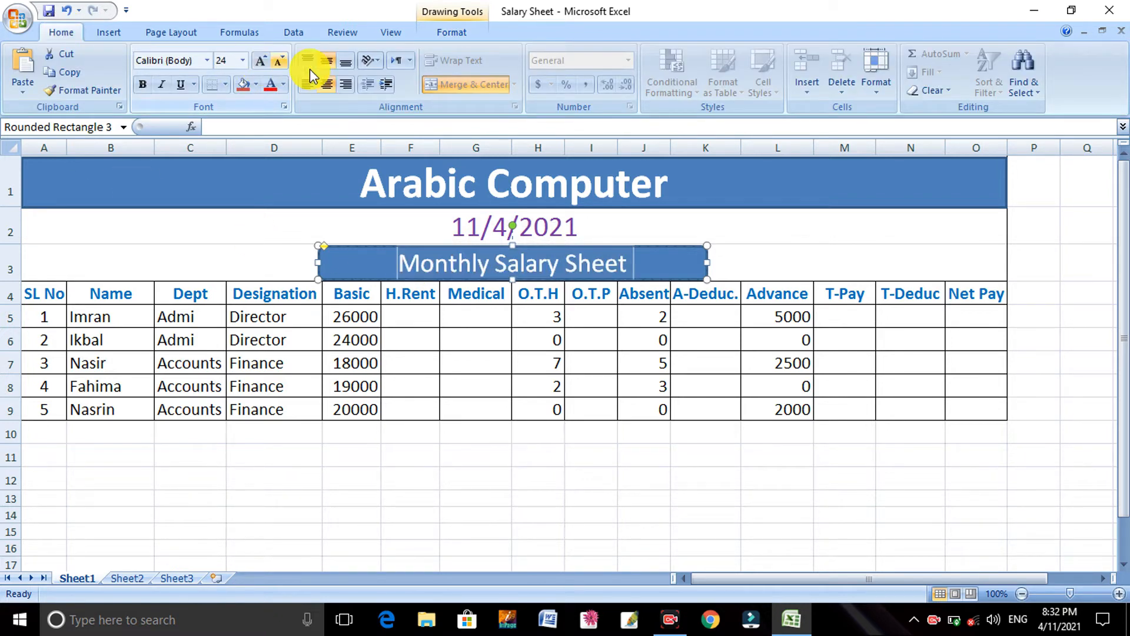
click(147, 86)
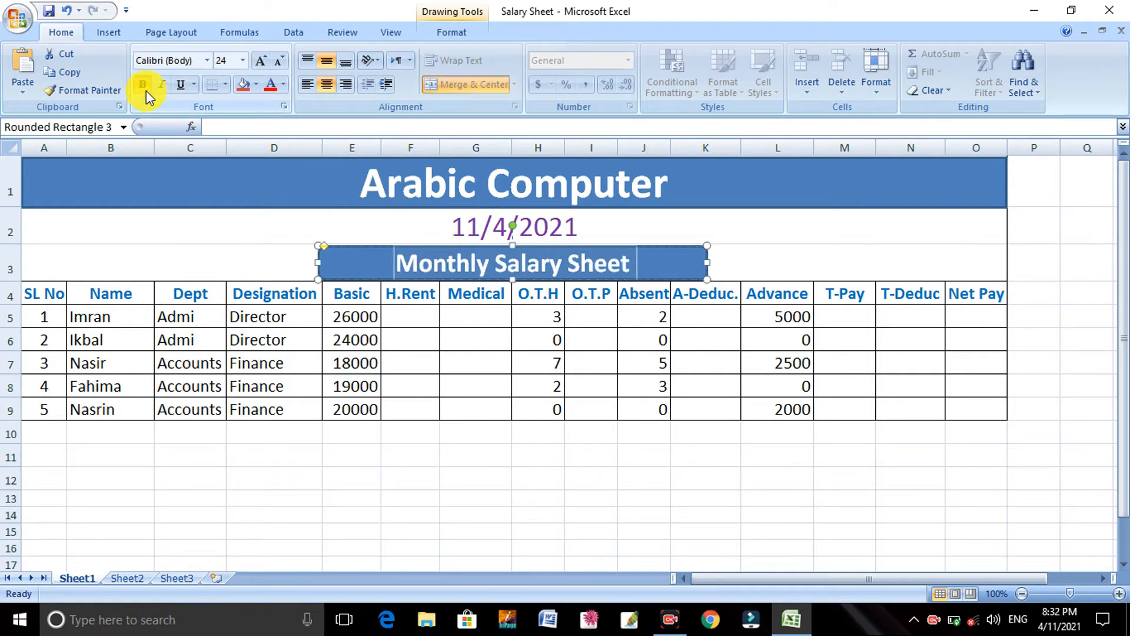
Apply the glossy orange preset shape style from the gallery's last row to the Monthly Salary Sheet rectangle
click(359, 264)
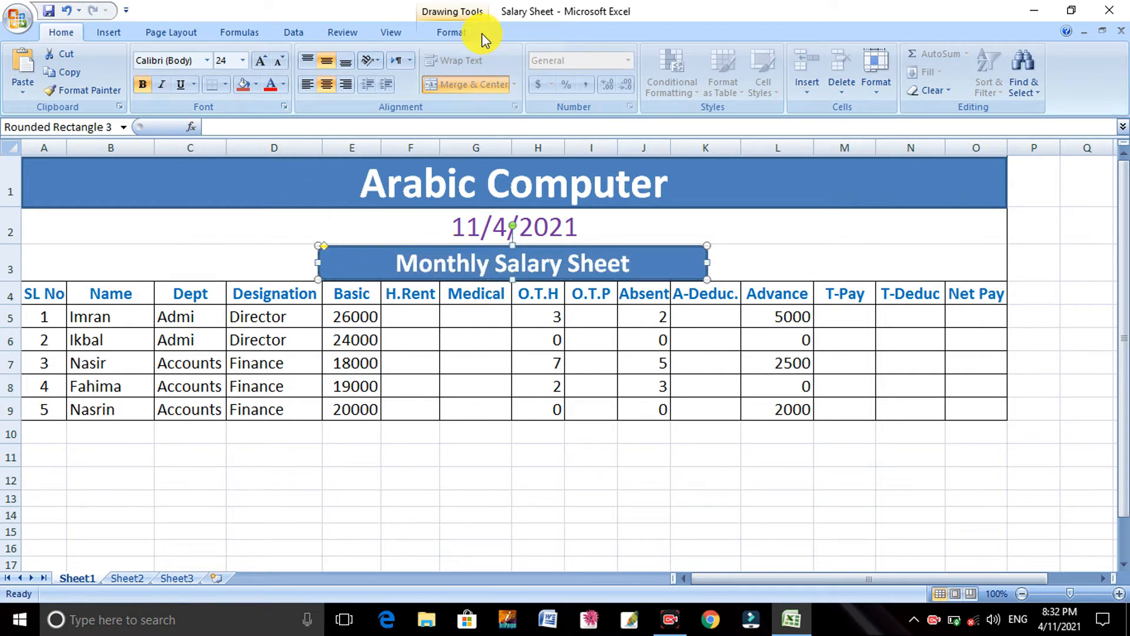
click(452, 32)
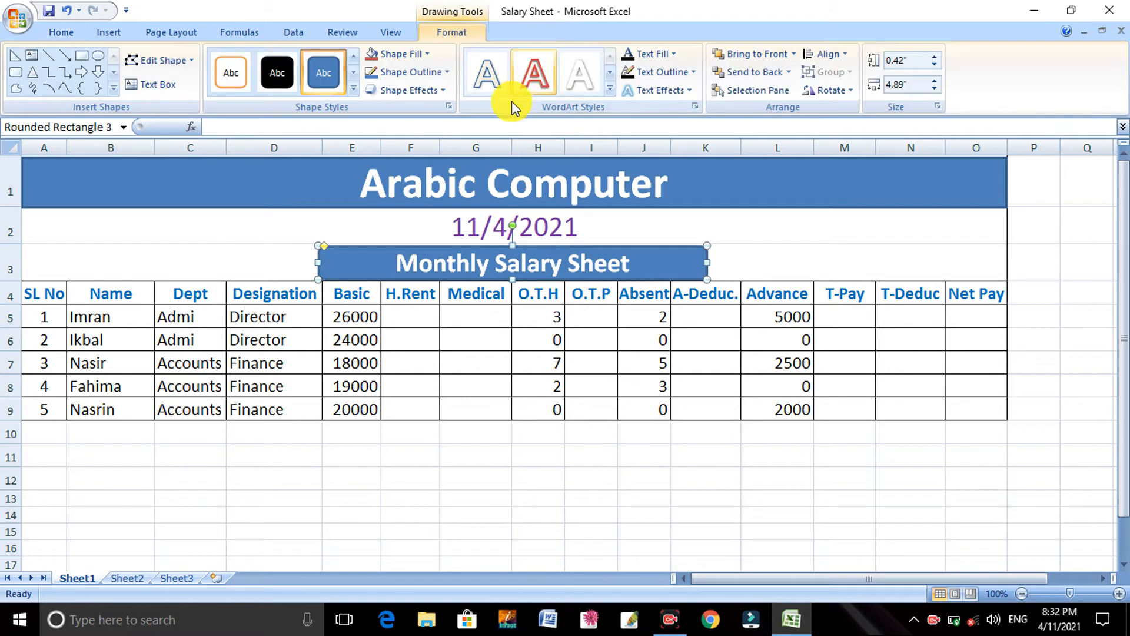
click(355, 90)
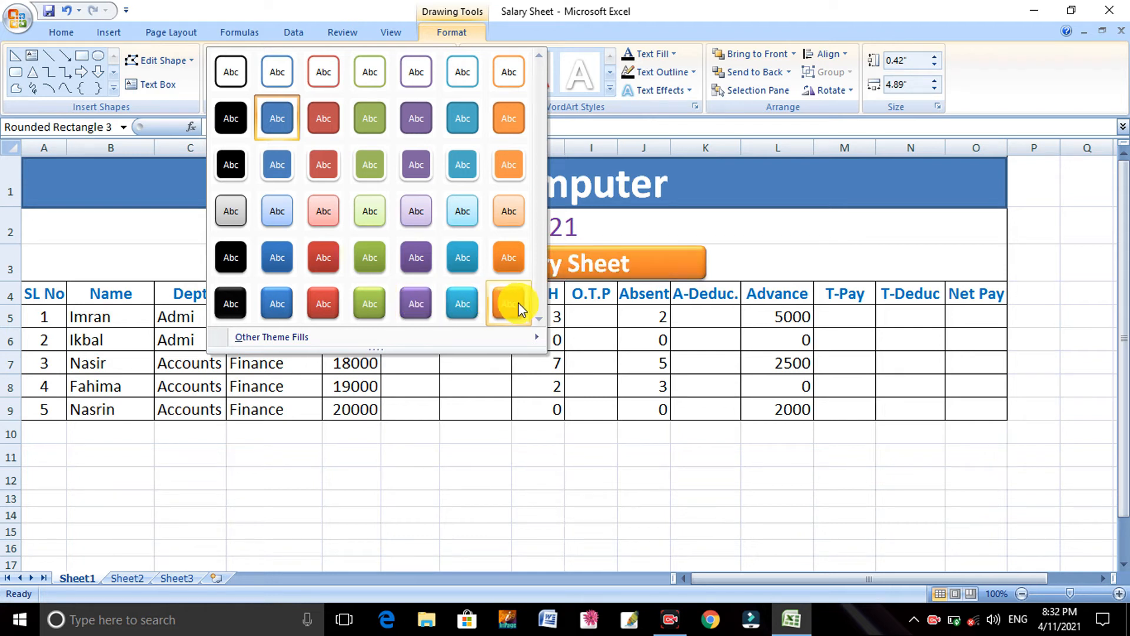
click(497, 298)
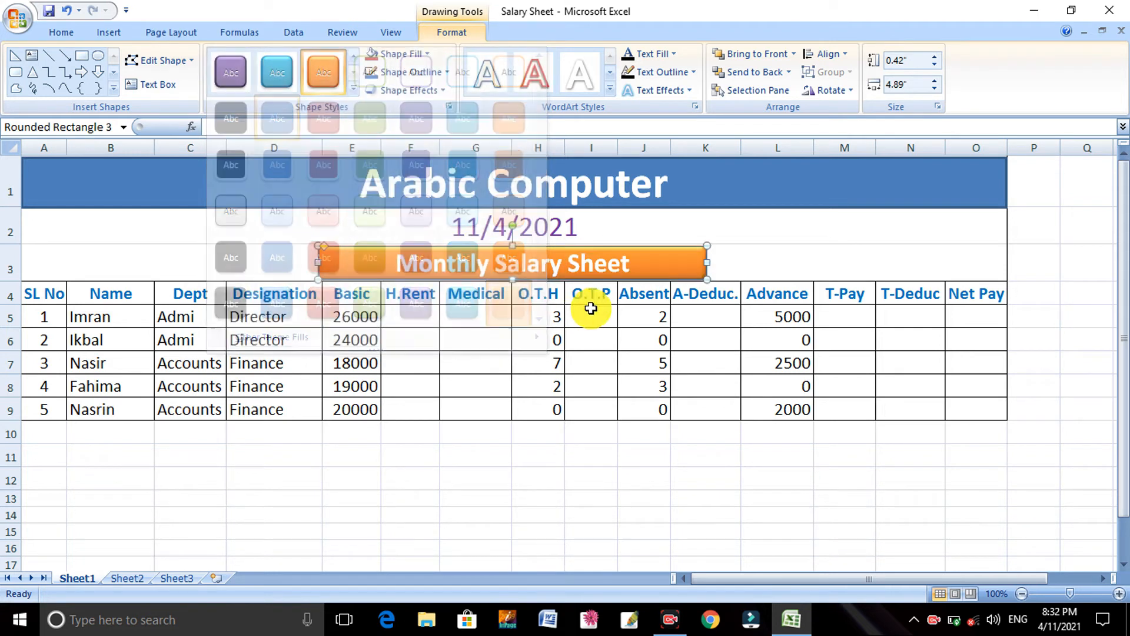
click(583, 231)
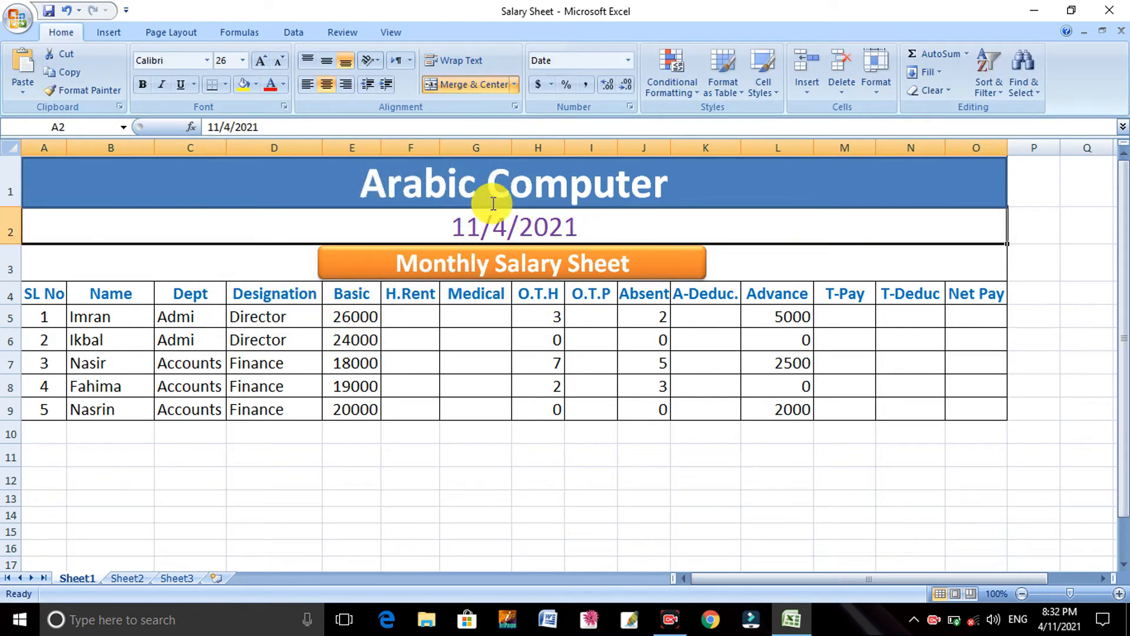
Fill the Arabic Computer banner with dark green from the standard color palette
click(486, 189)
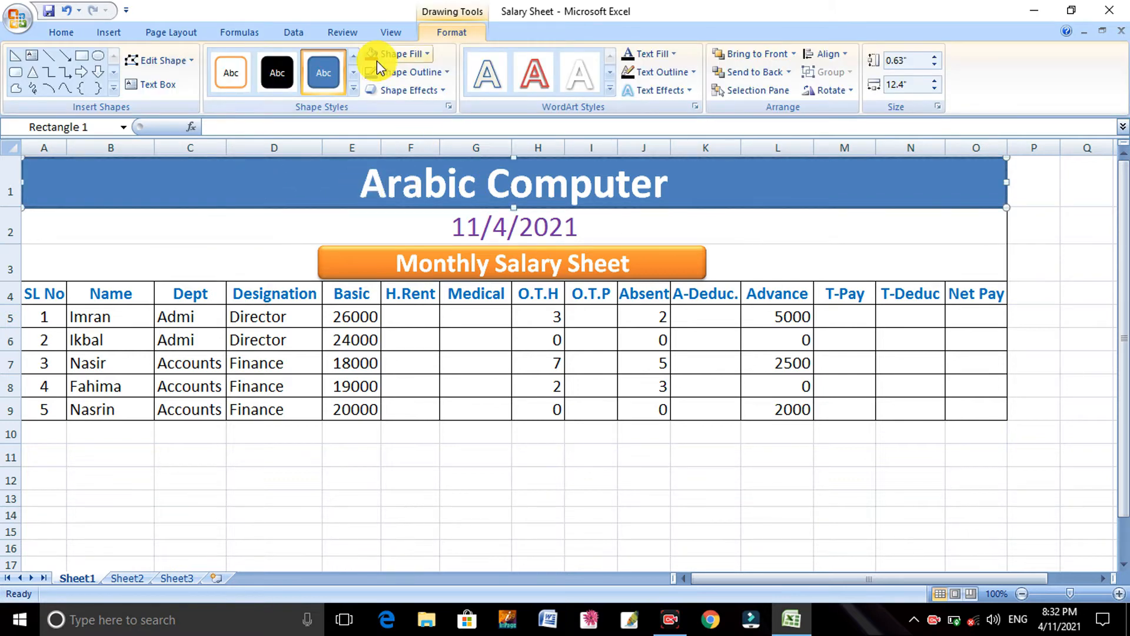
click(402, 54)
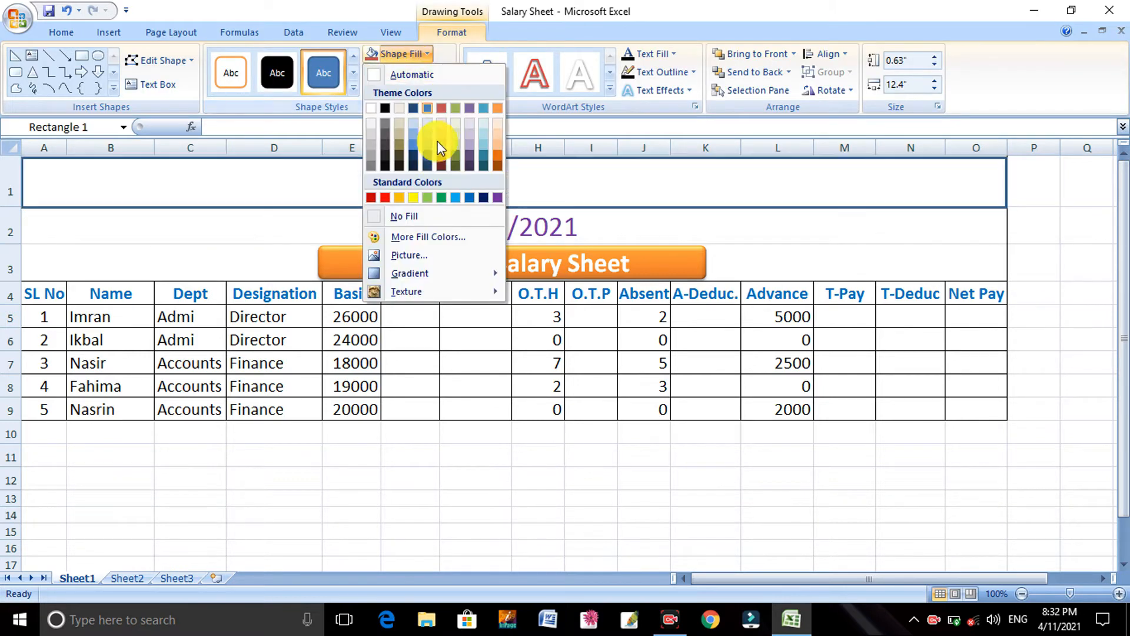
click(446, 236)
click(318, 155)
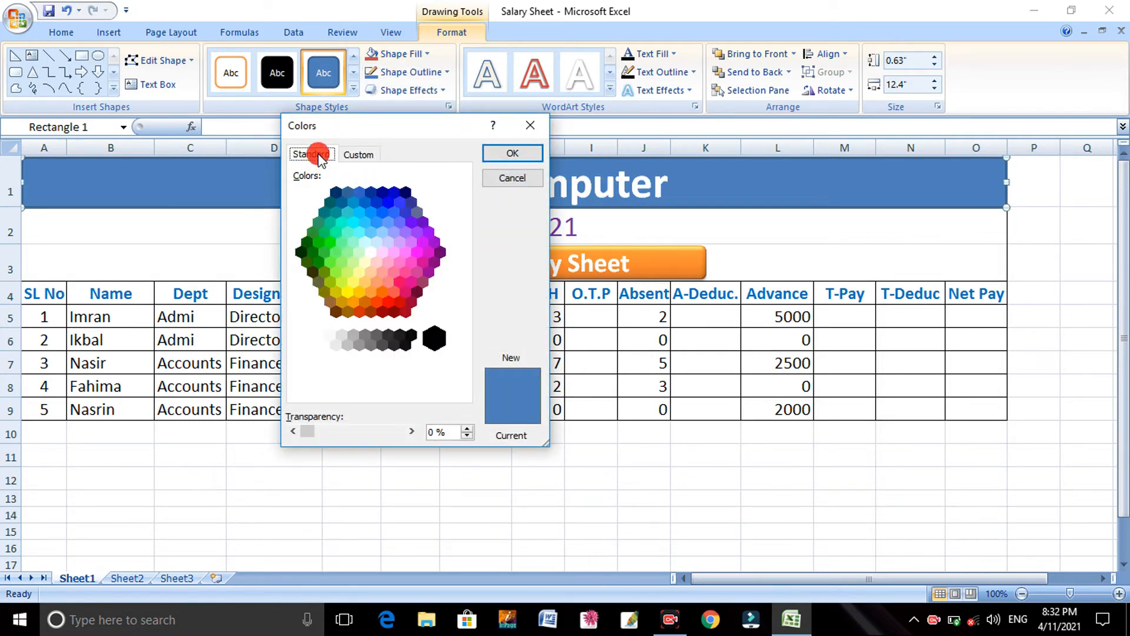
click(310, 243)
click(506, 156)
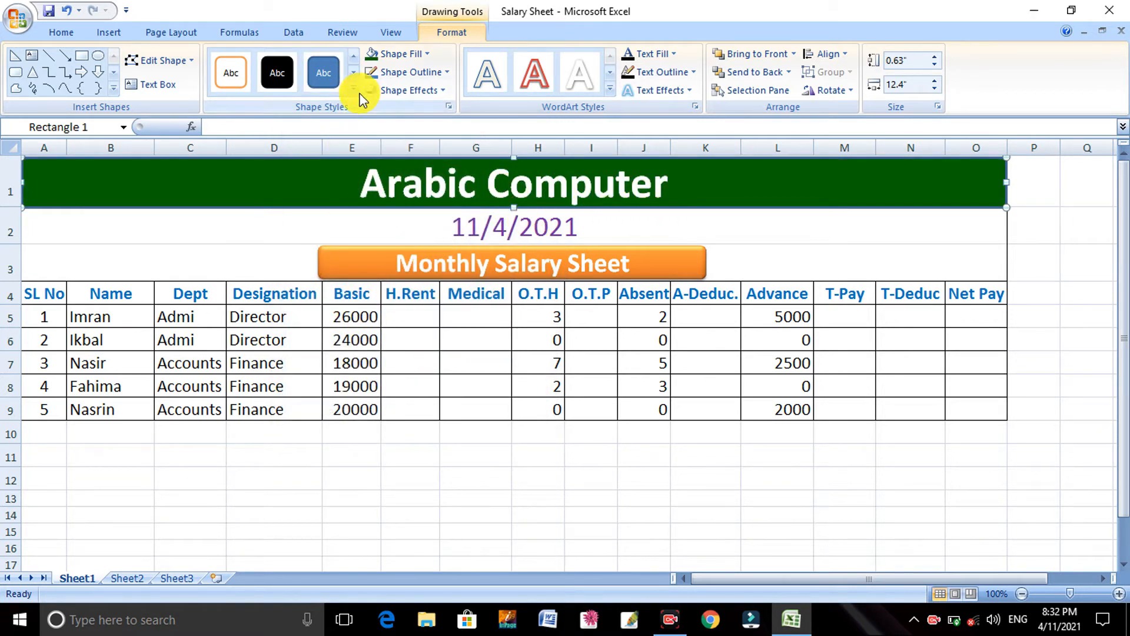
Fill the Arabic Computer banner with dark blue from the standard color palette
click(400, 56)
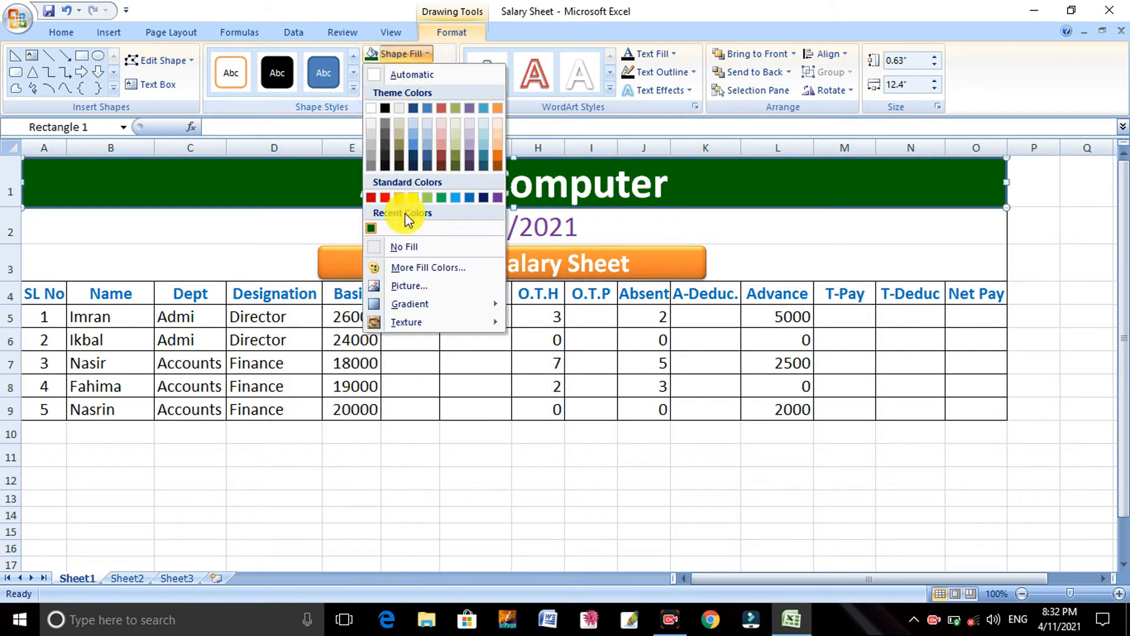
click(410, 270)
click(377, 196)
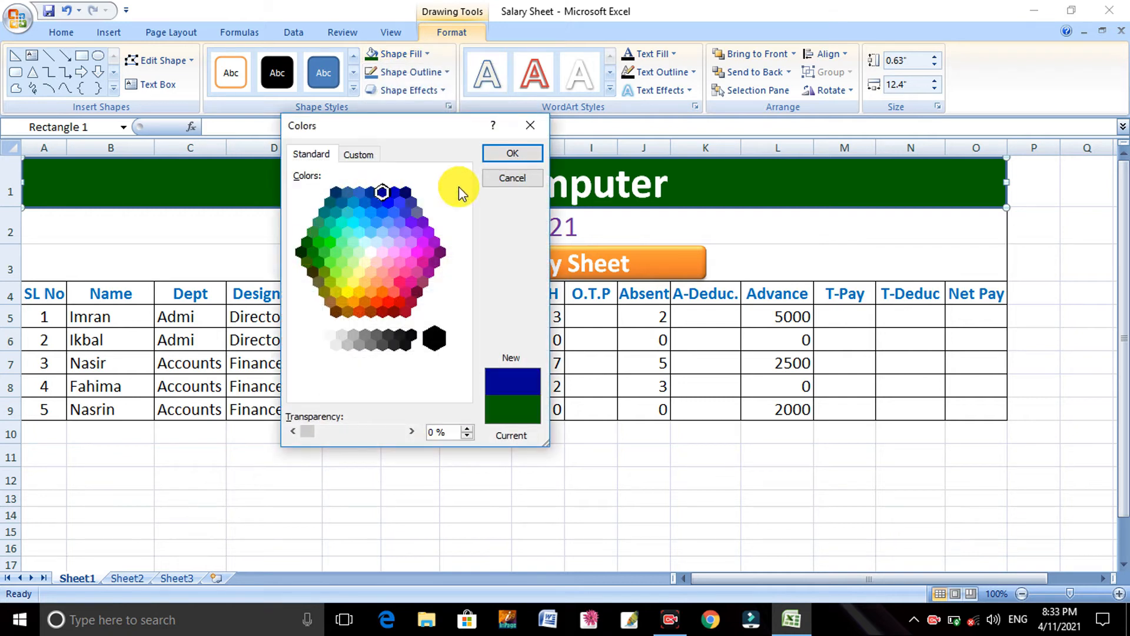
click(513, 155)
click(680, 242)
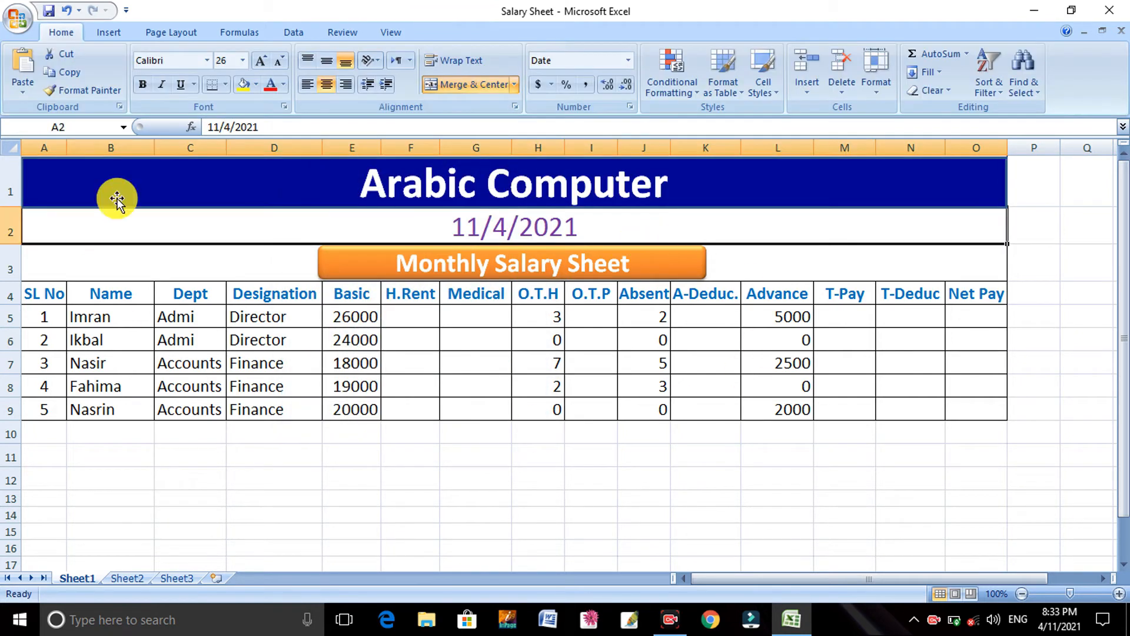
click(518, 430)
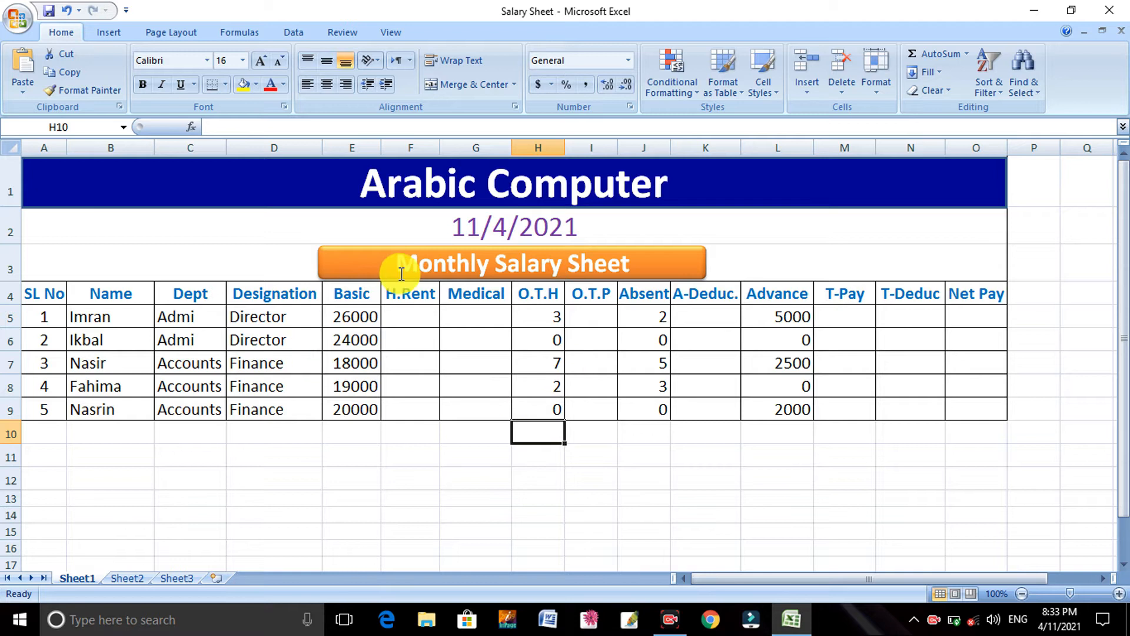
drag(41, 294, 989, 296)
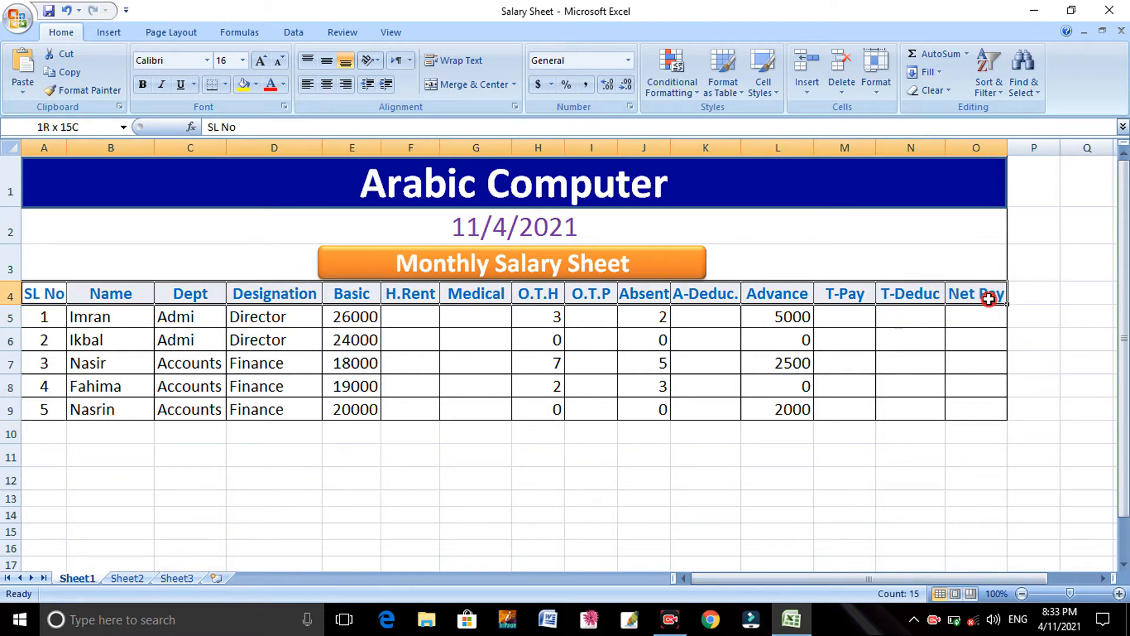
click(269, 433)
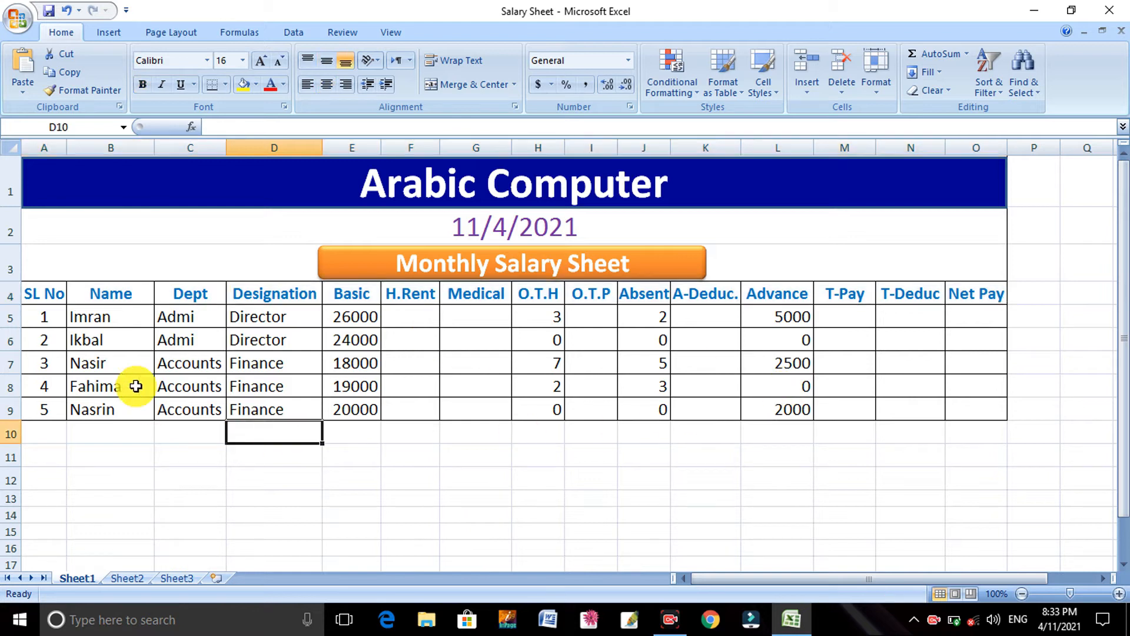
Apply all borders to the salary table from the heading row through the last employee row, A4:O9
drag(44, 295, 977, 410)
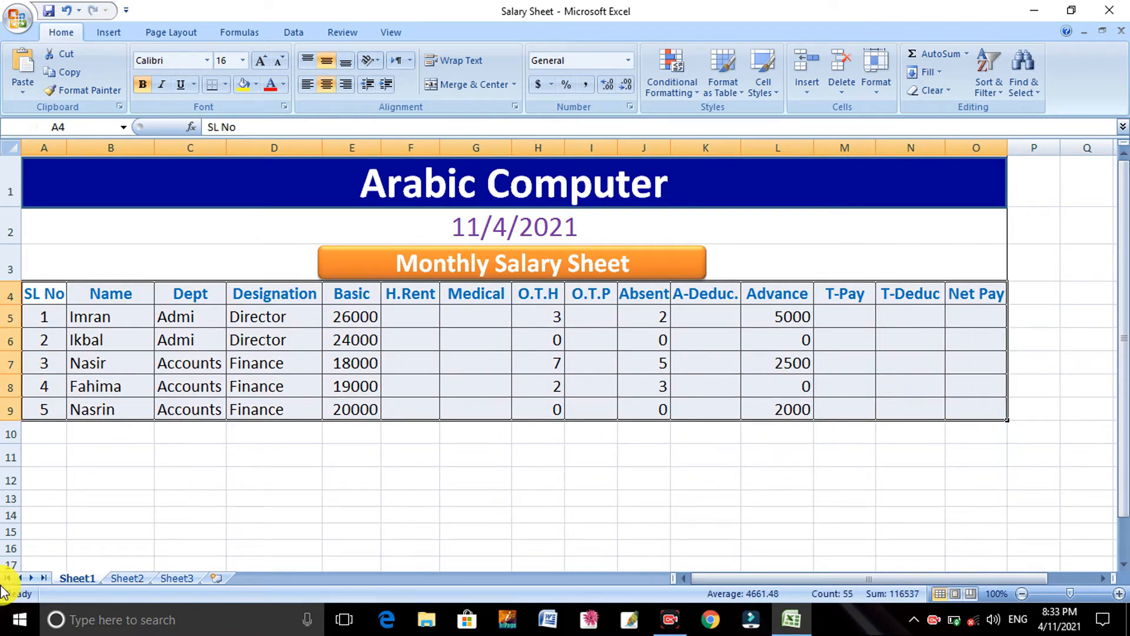
click(224, 86)
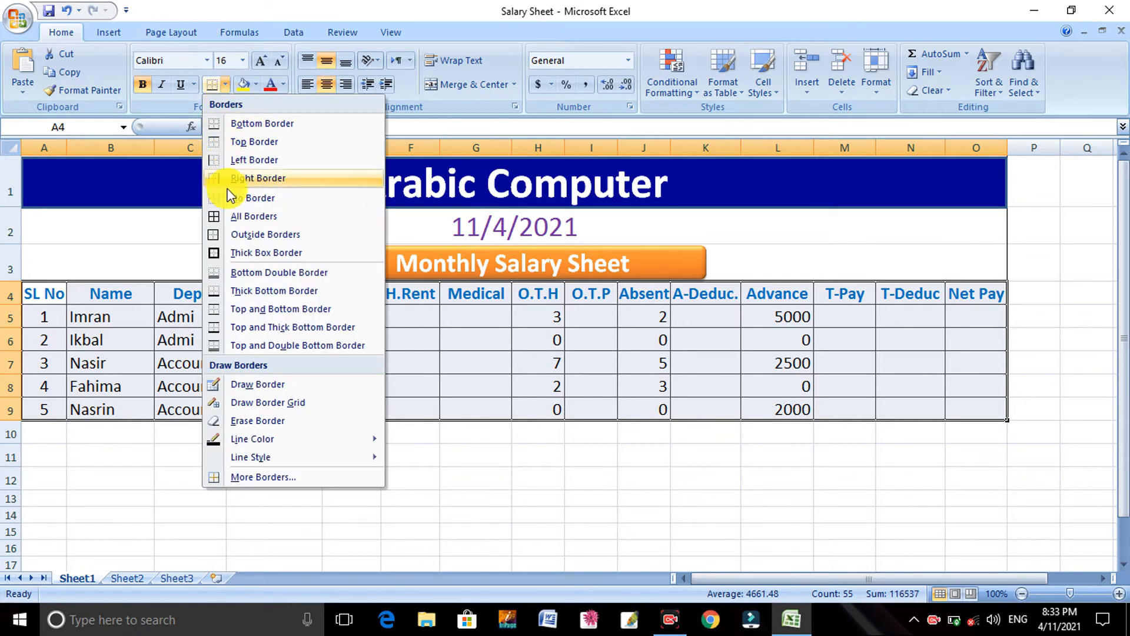
click(230, 217)
click(295, 406)
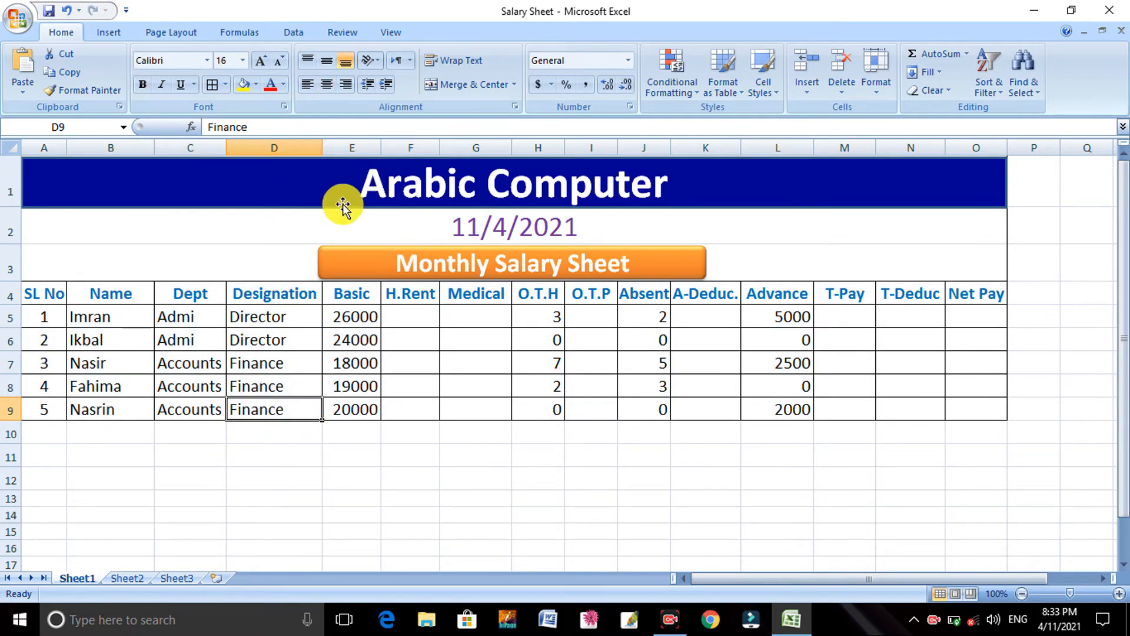
Apply outside borders to the three merged heading rows above the salary table
click(310, 182)
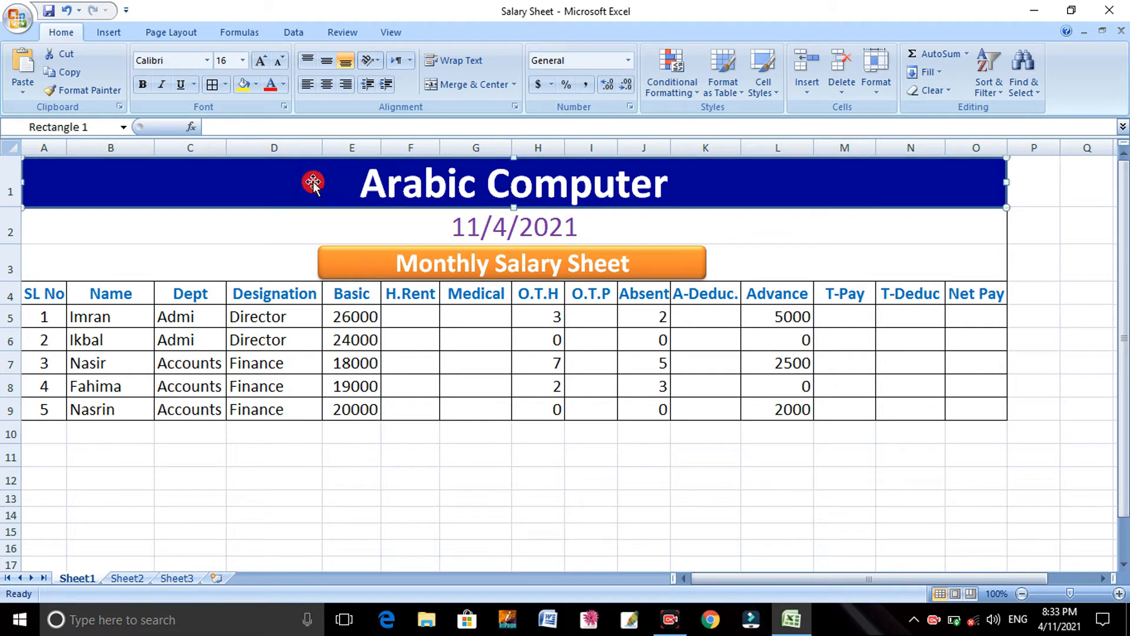
click(846, 271)
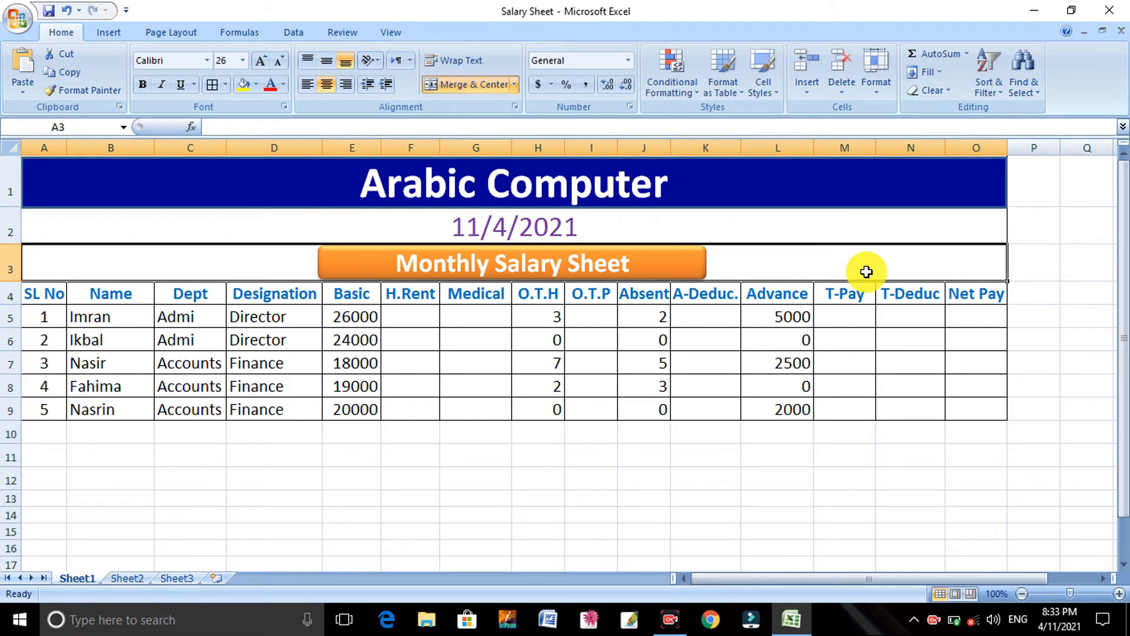
drag(866, 270, 860, 197)
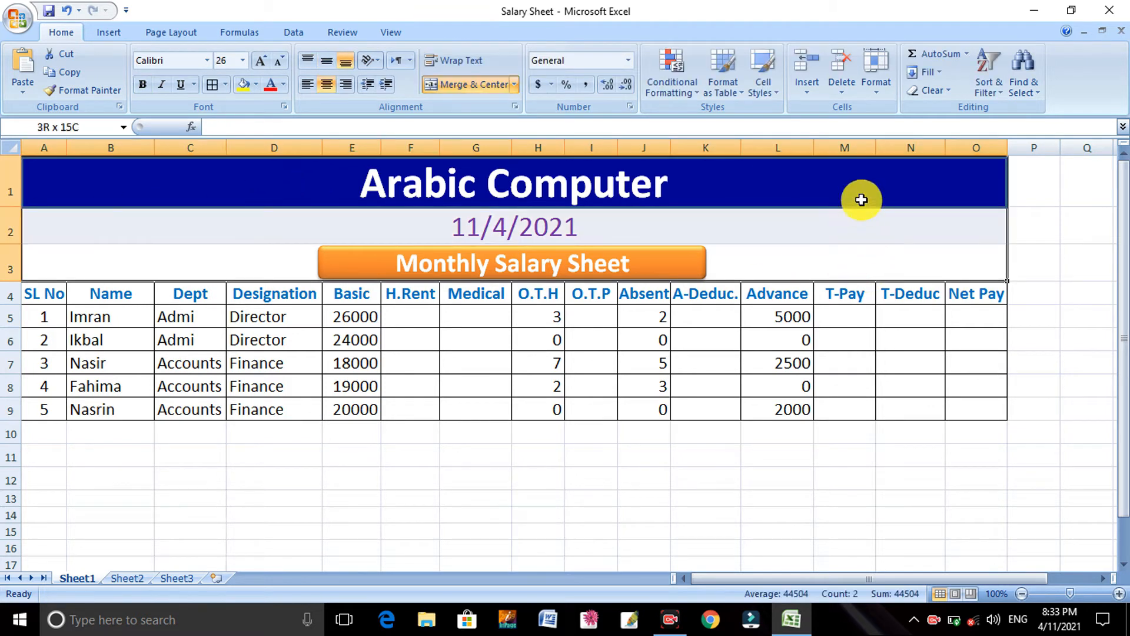
click(224, 85)
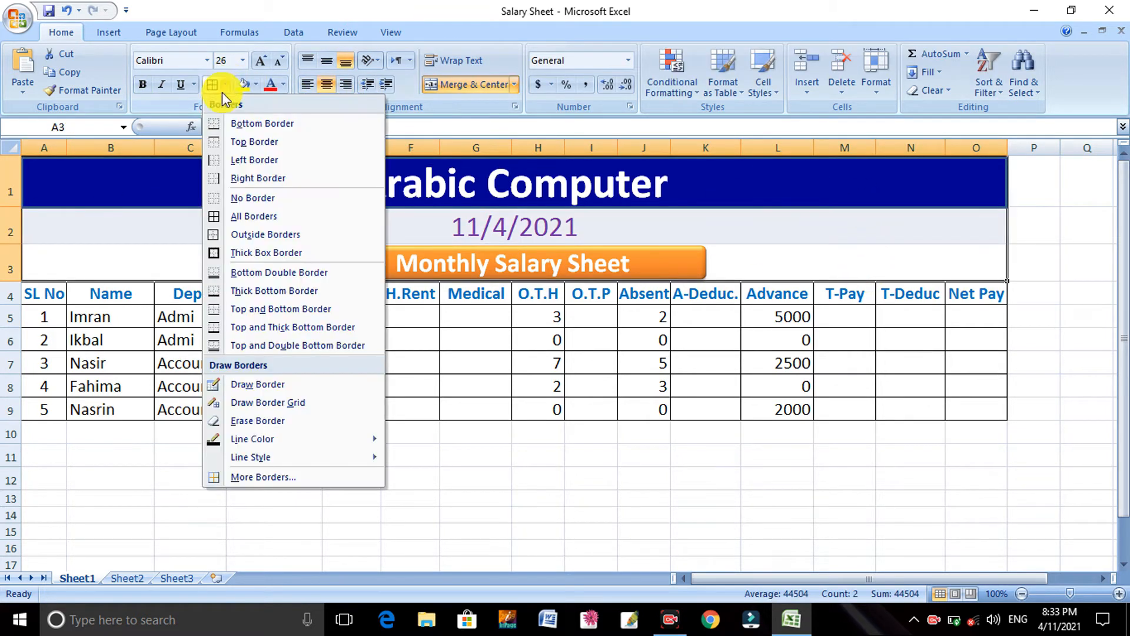
click(246, 236)
click(497, 452)
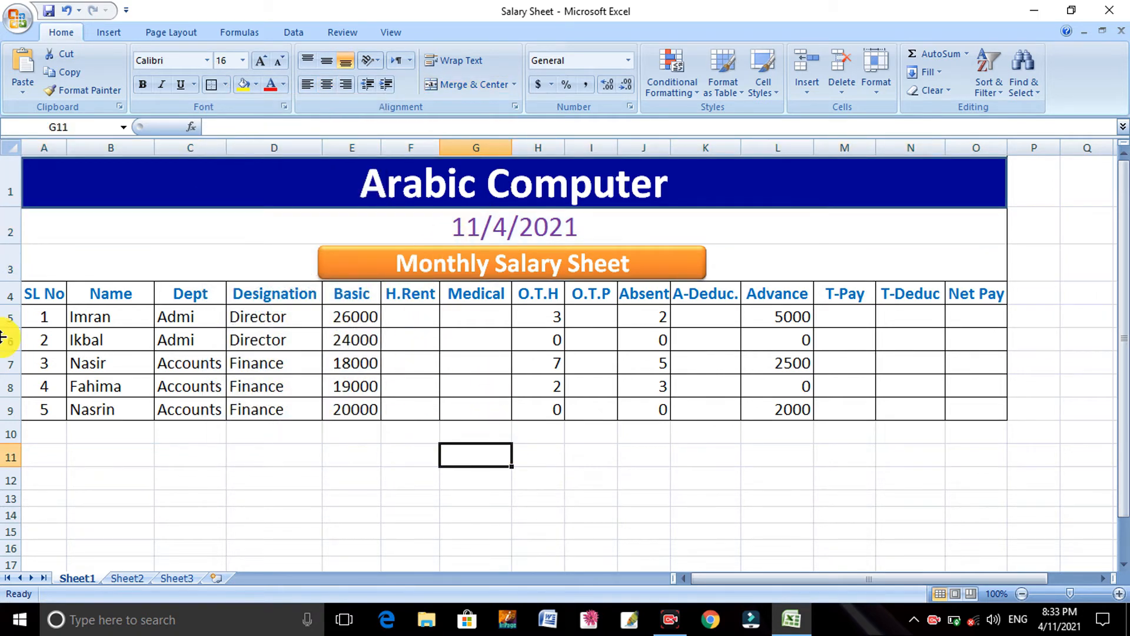
Examine the employees' entries in the SL No, Name, Dept, Designation and Basic columns
click(369, 434)
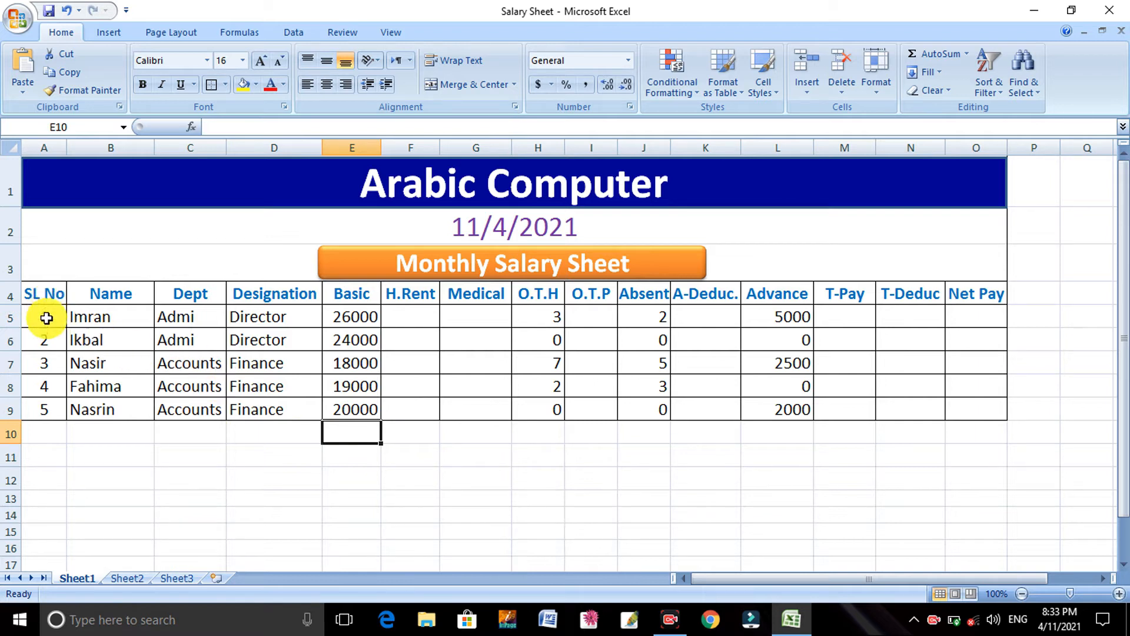
drag(46, 320, 43, 398)
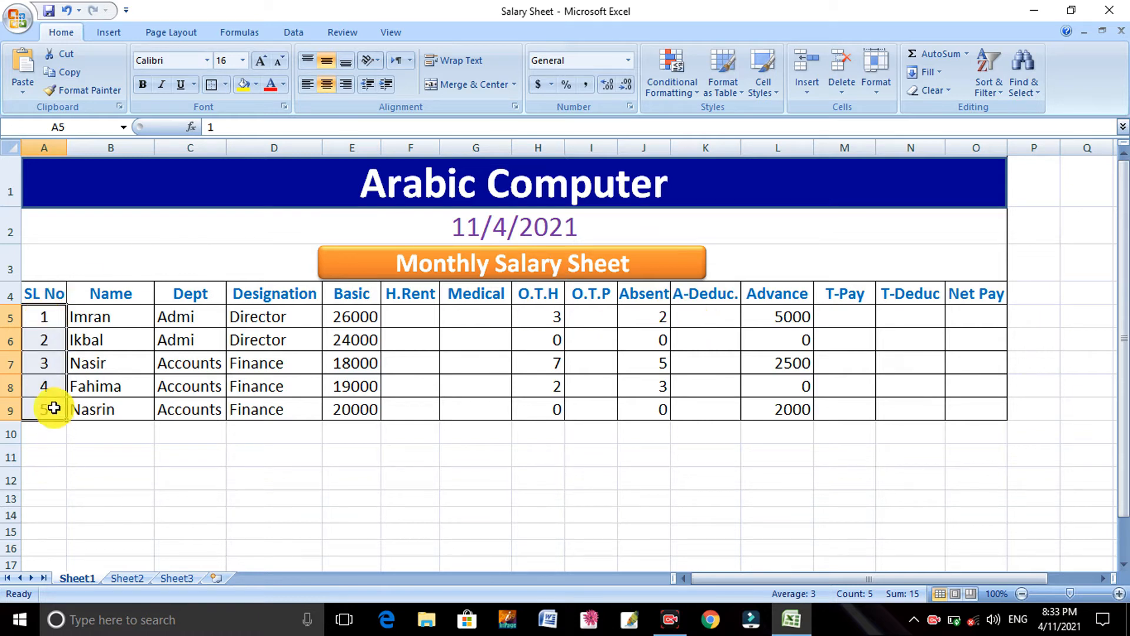
click(182, 475)
drag(104, 312, 106, 412)
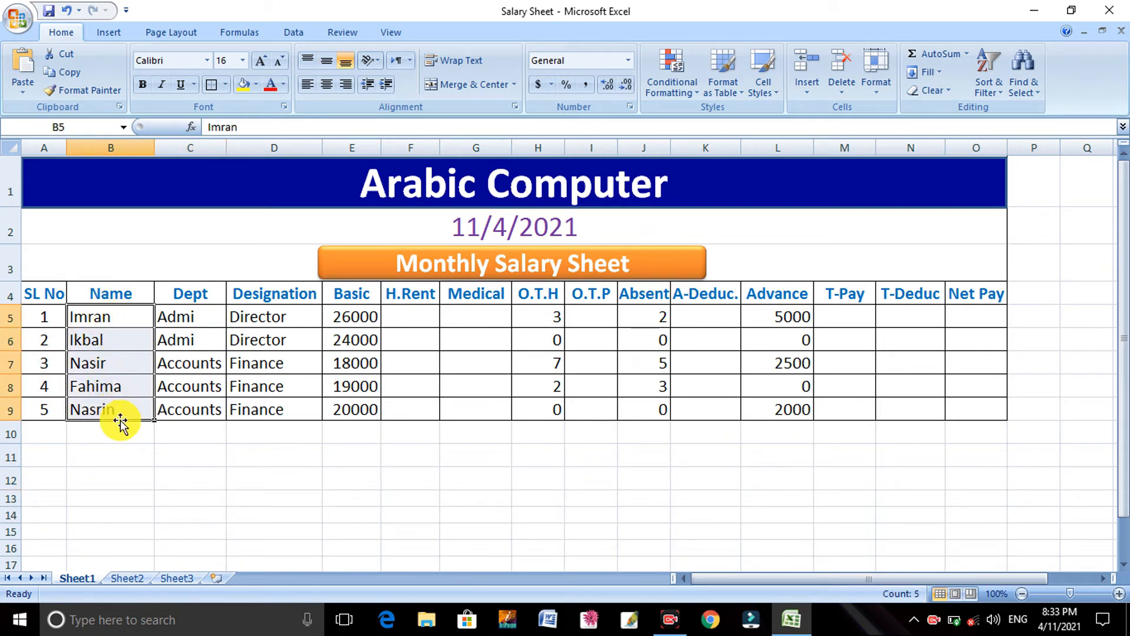
click(183, 319)
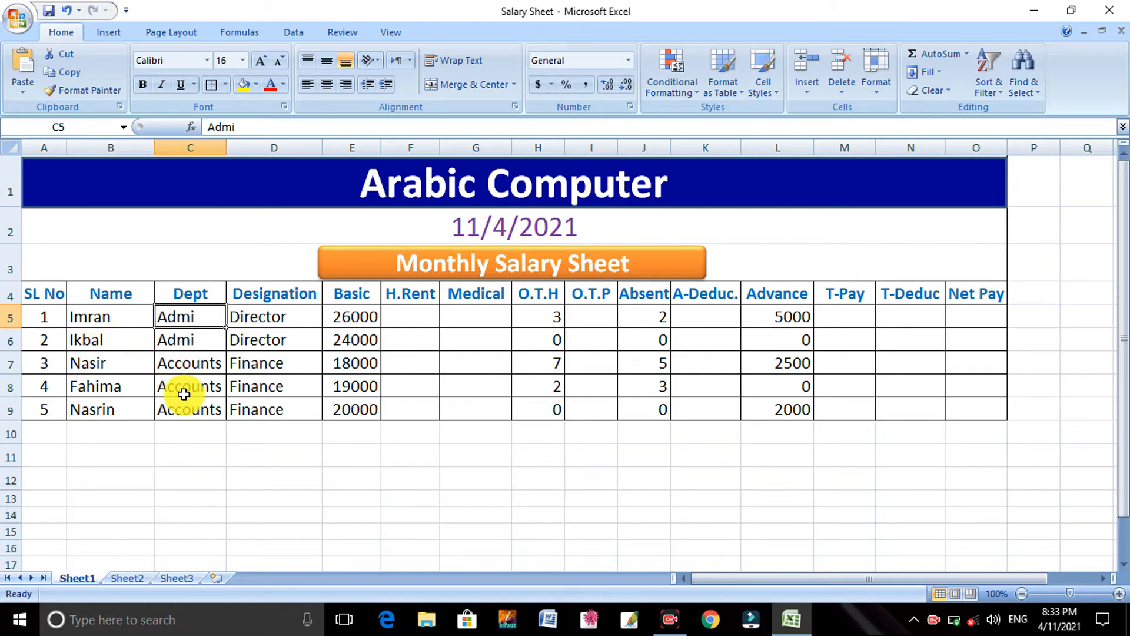
drag(189, 316, 194, 412)
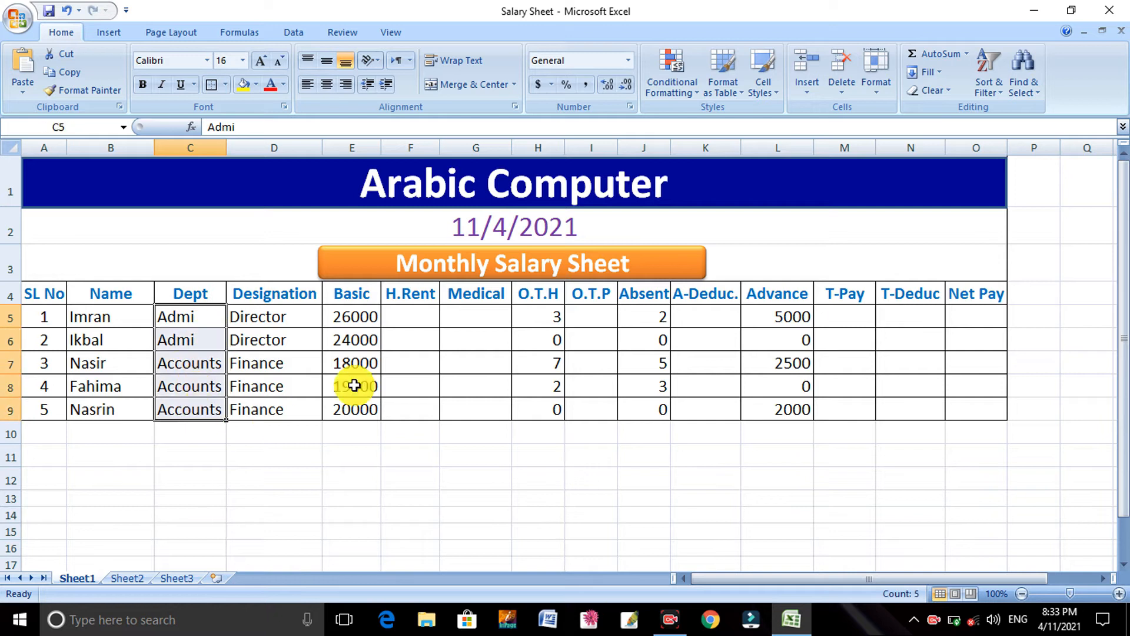
click(269, 317)
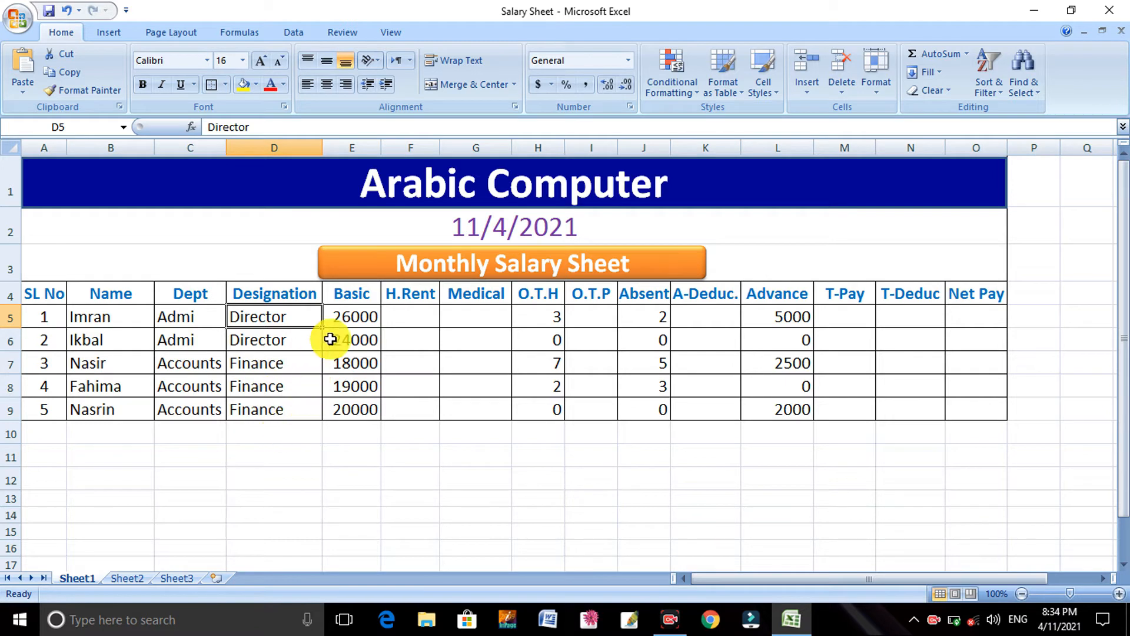
click(345, 316)
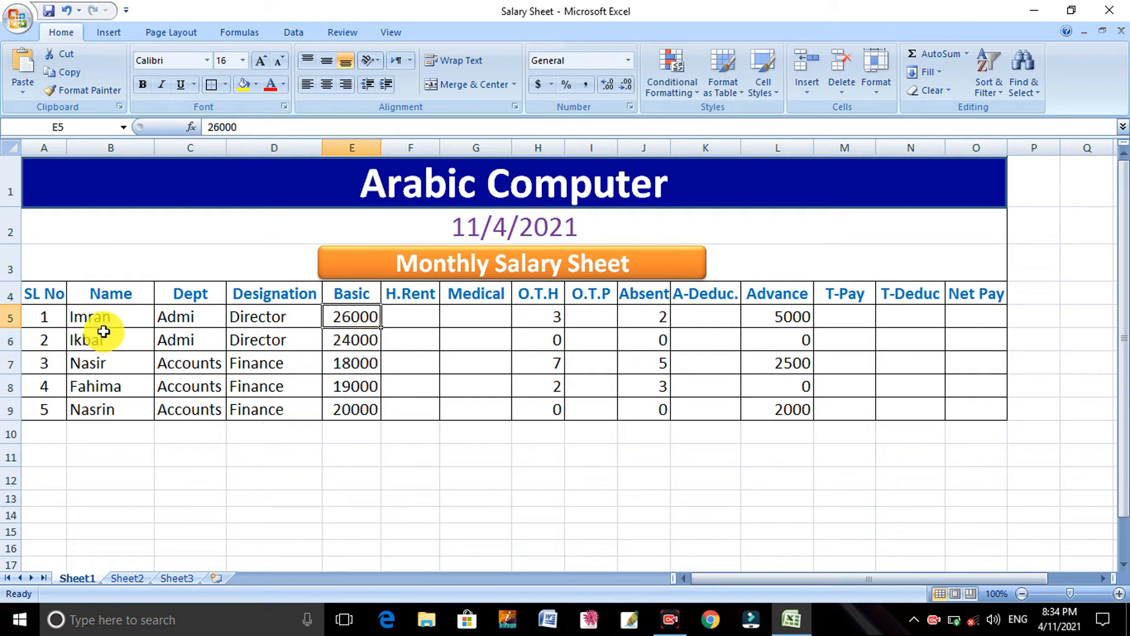
click(354, 341)
Calculate H.Rent in F5 with the formula =E5*20% and copy it down through F9
click(425, 316)
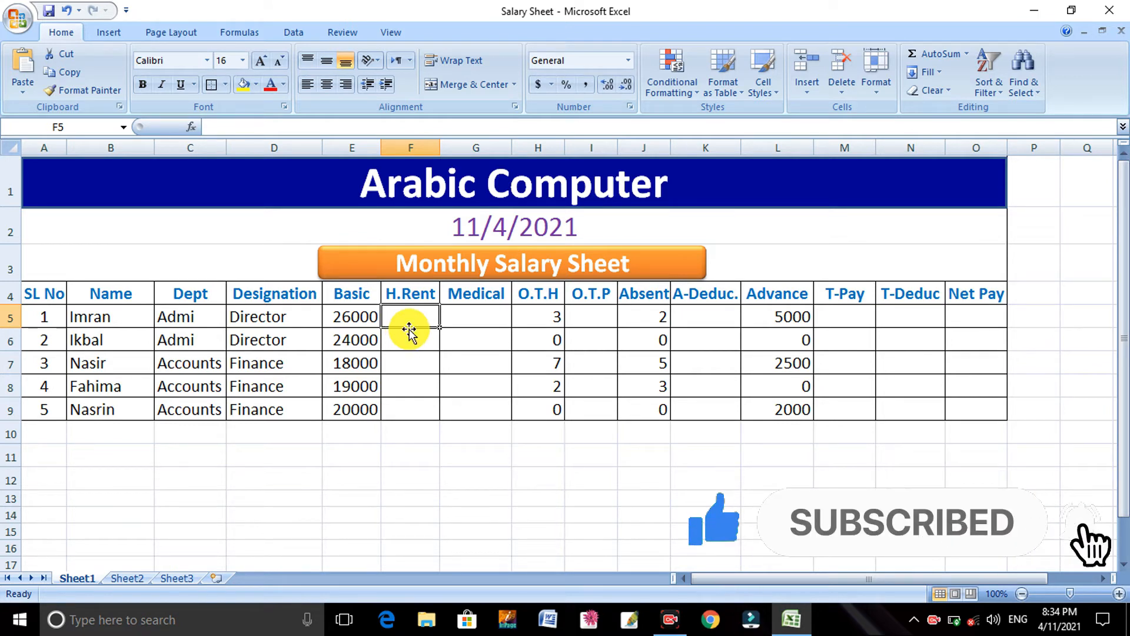
text(=)
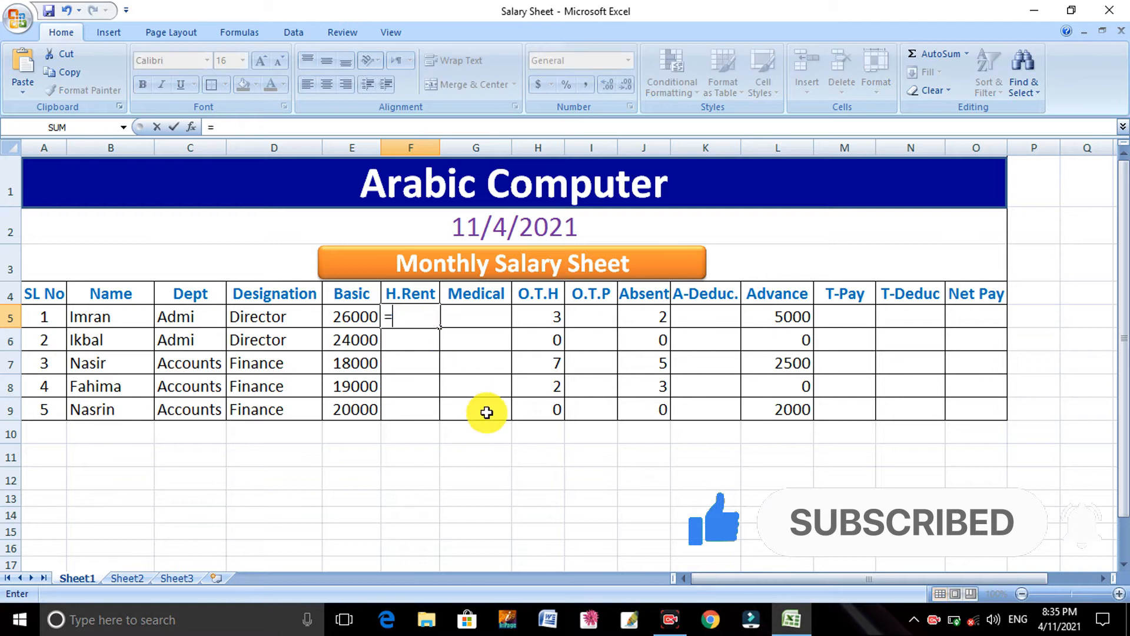
click(347, 318)
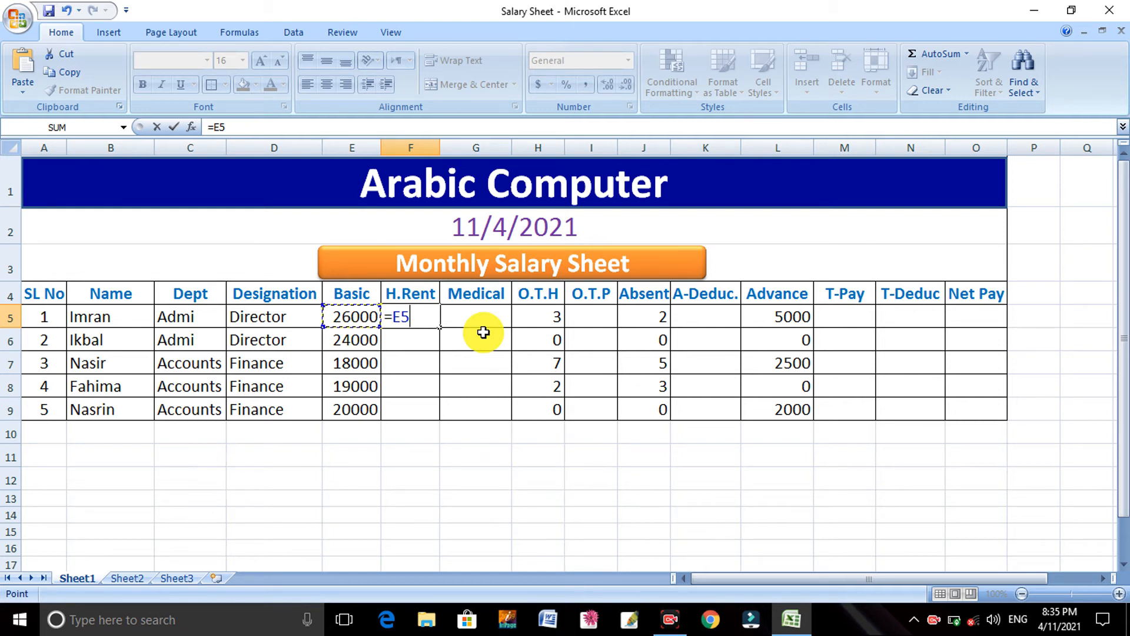
text(*20)
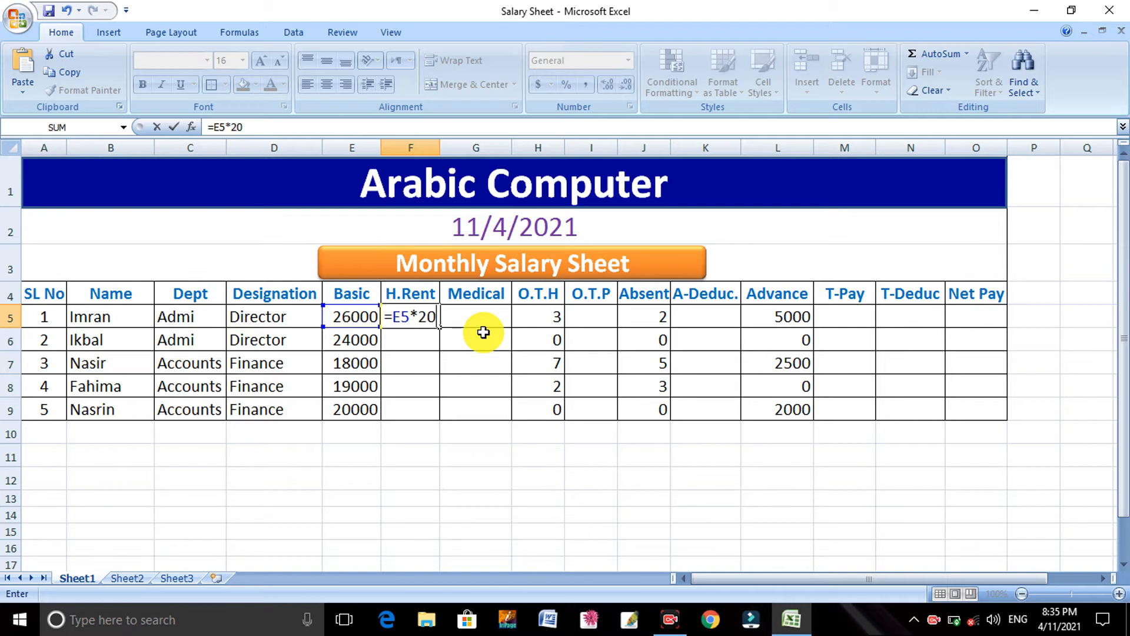
text(%)
key(Return)
click(429, 323)
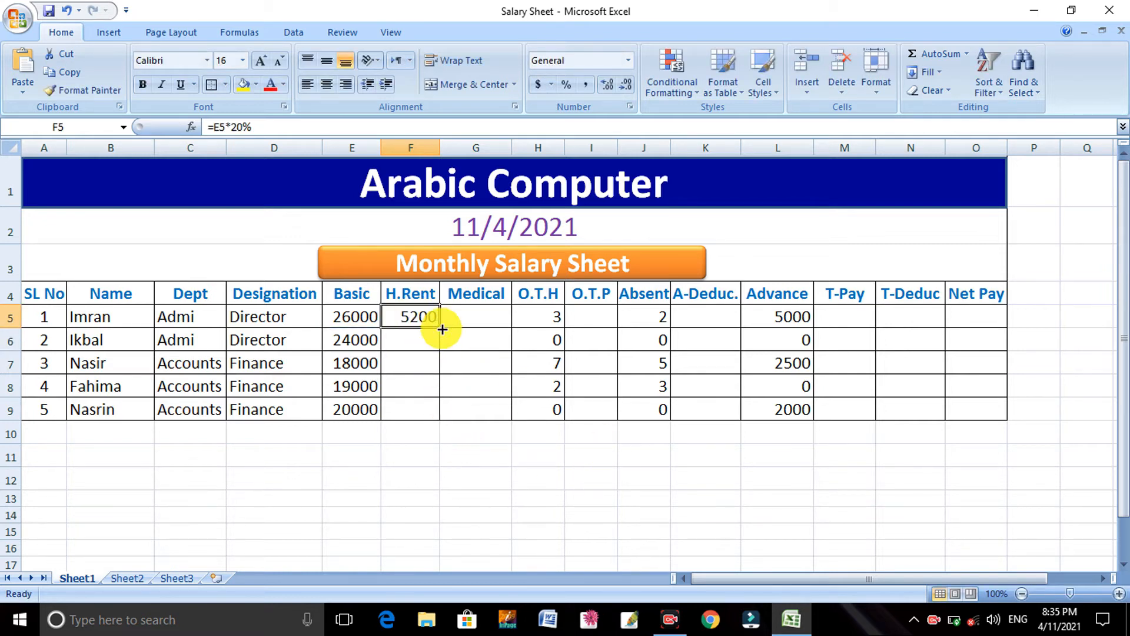
drag(440, 326, 441, 413)
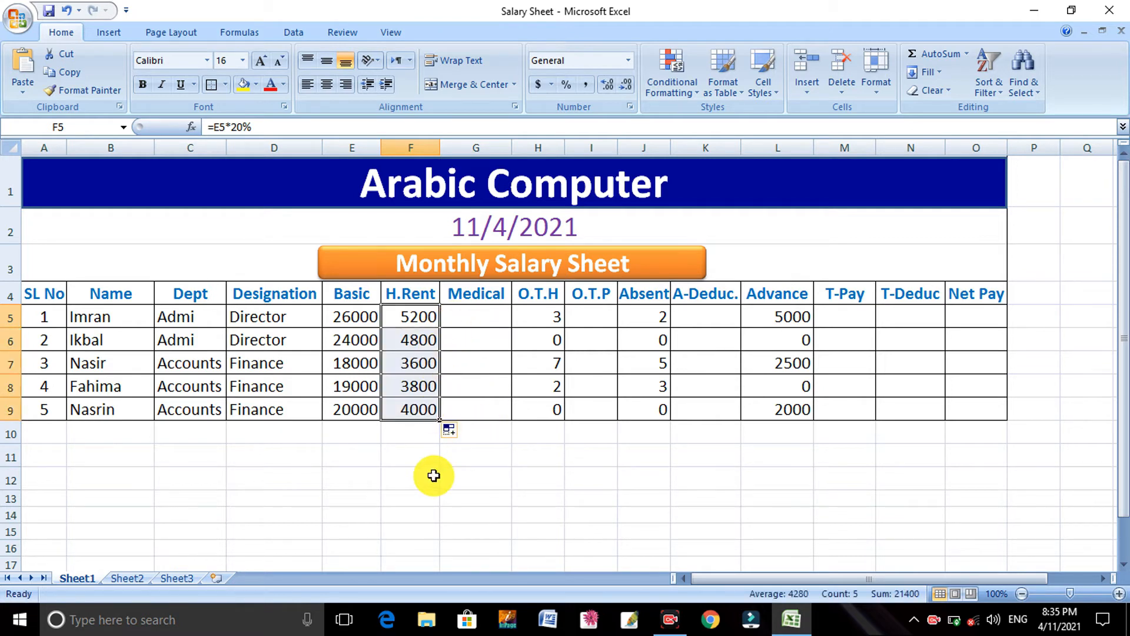
click(434, 476)
Calculate the Medical allowance in G5 with the formula =E5*10% and copy it down through G9
click(483, 314)
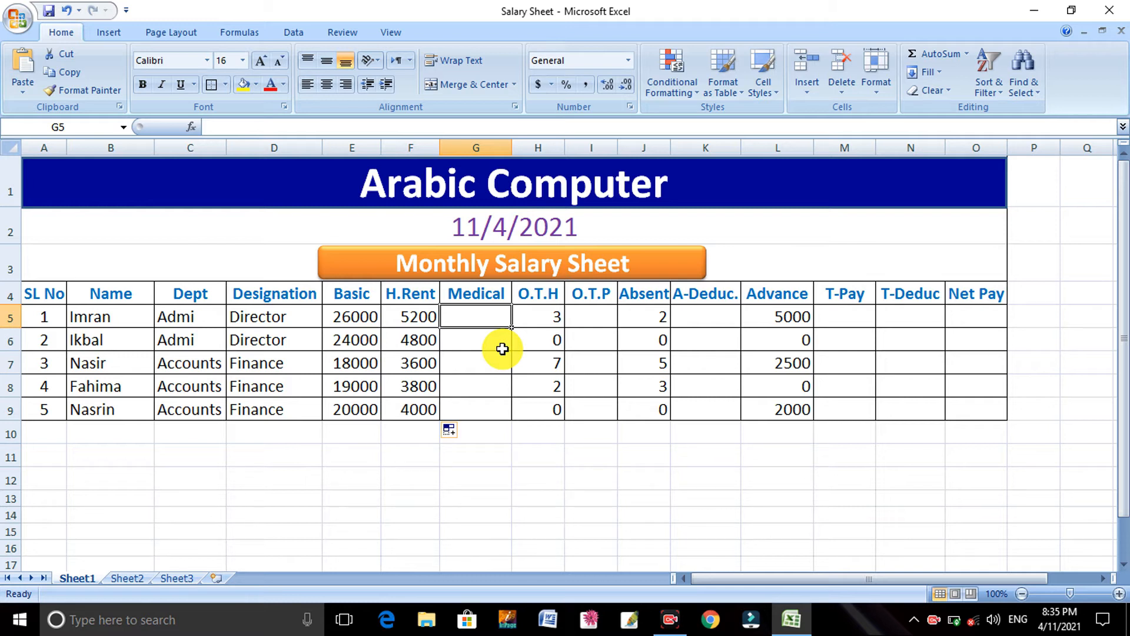
text(=)
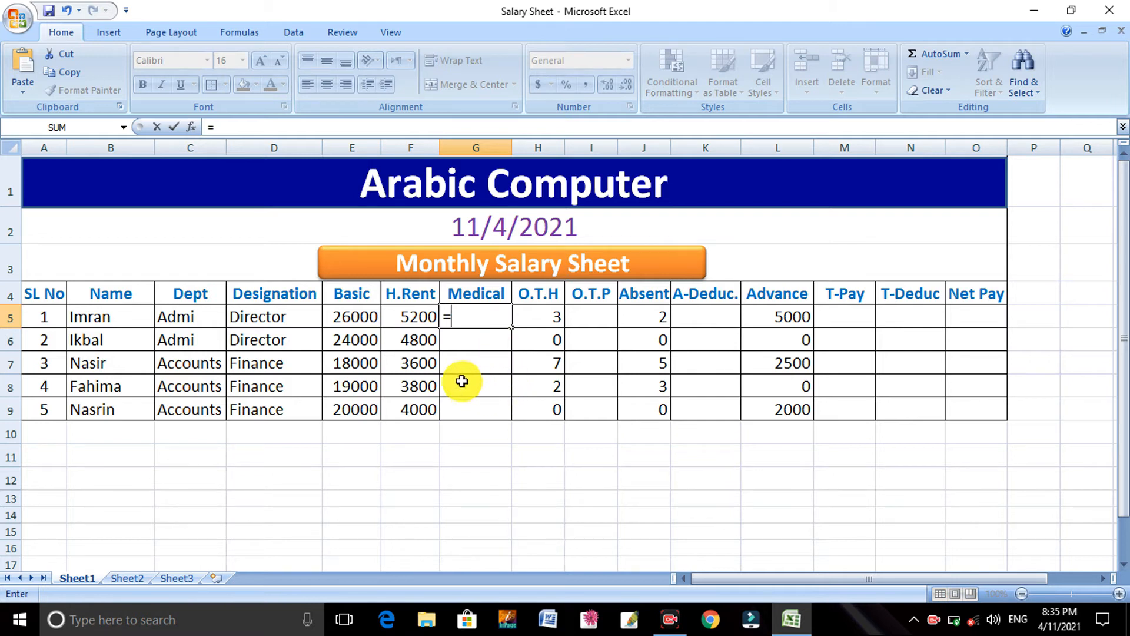
click(340, 316)
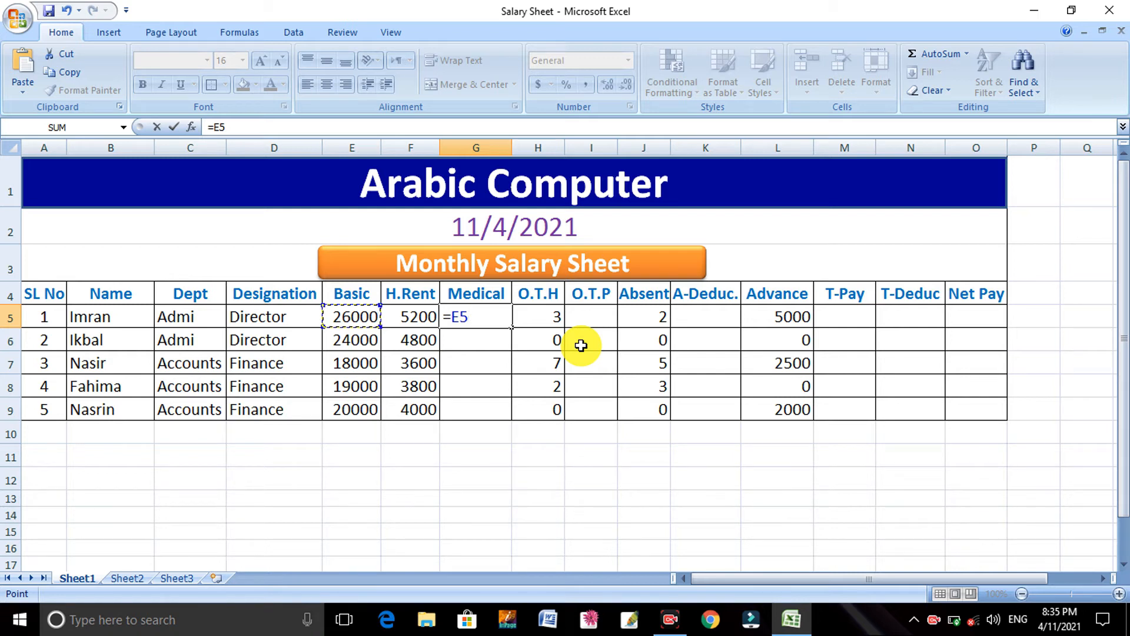
text(*)
text(10%)
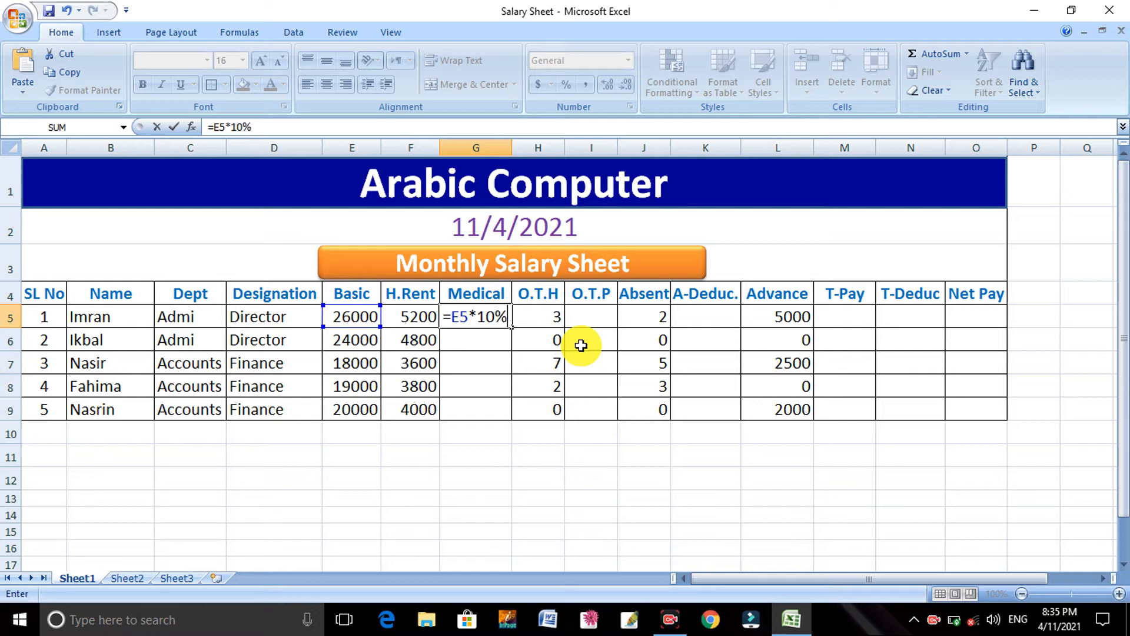
key(Return)
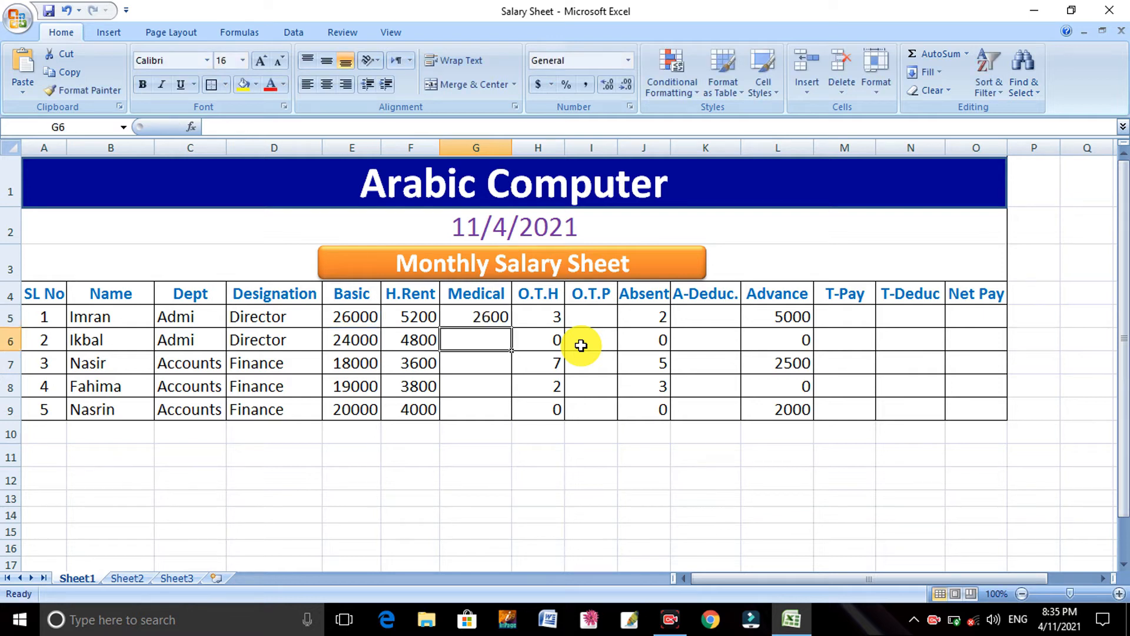
click(488, 319)
drag(514, 331, 502, 420)
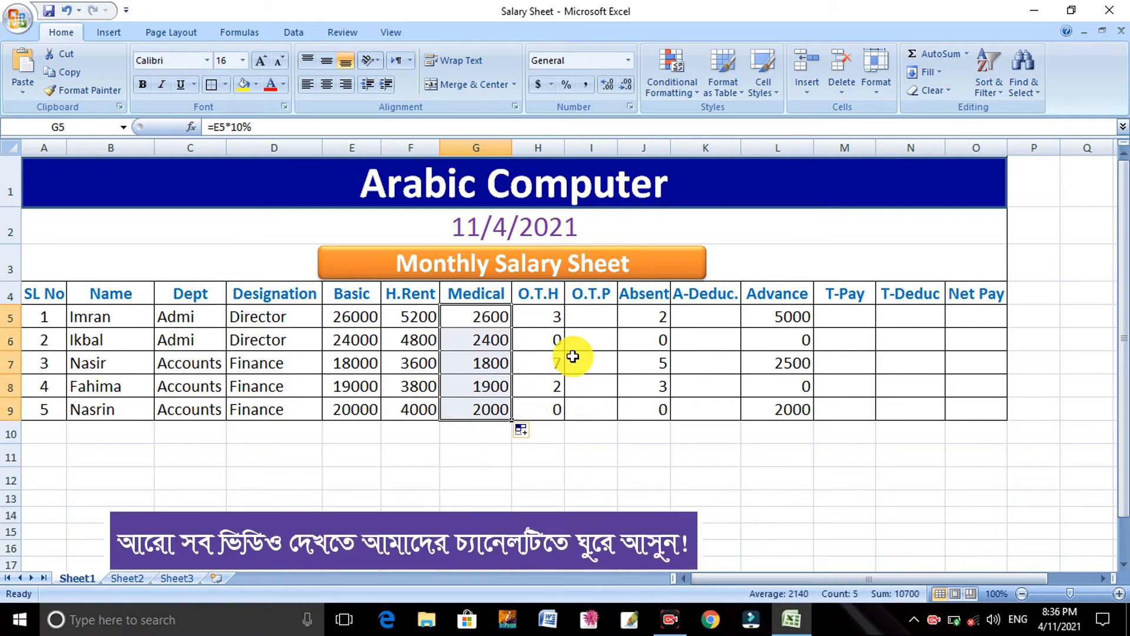
Center the overtime hours in the O.T.H column, cells H5:H9
click(551, 316)
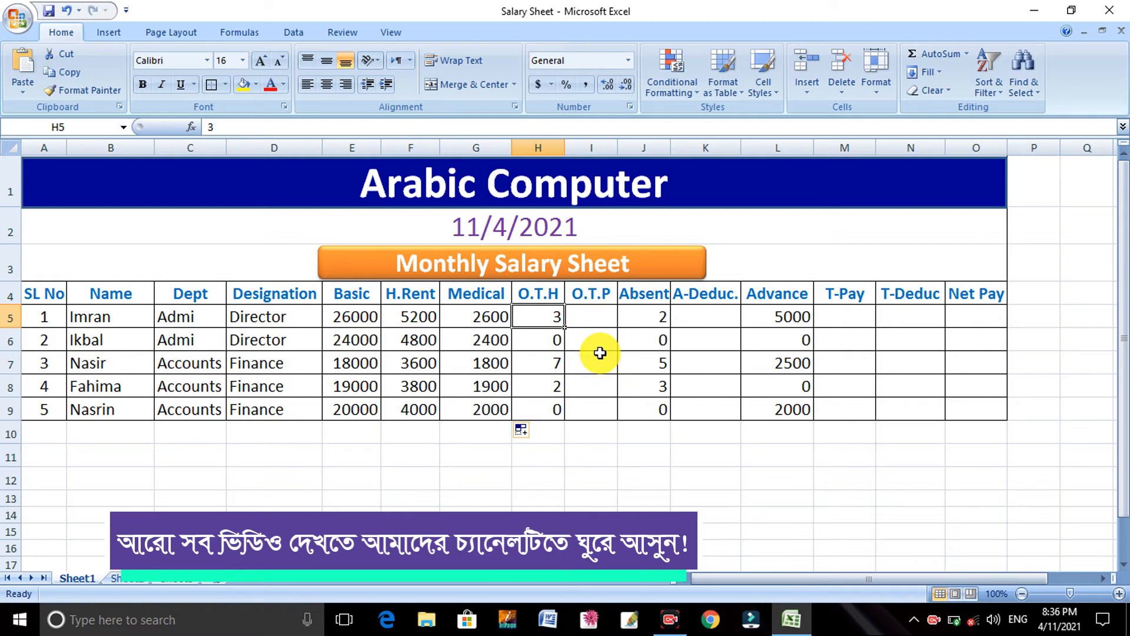
drag(532, 318, 530, 398)
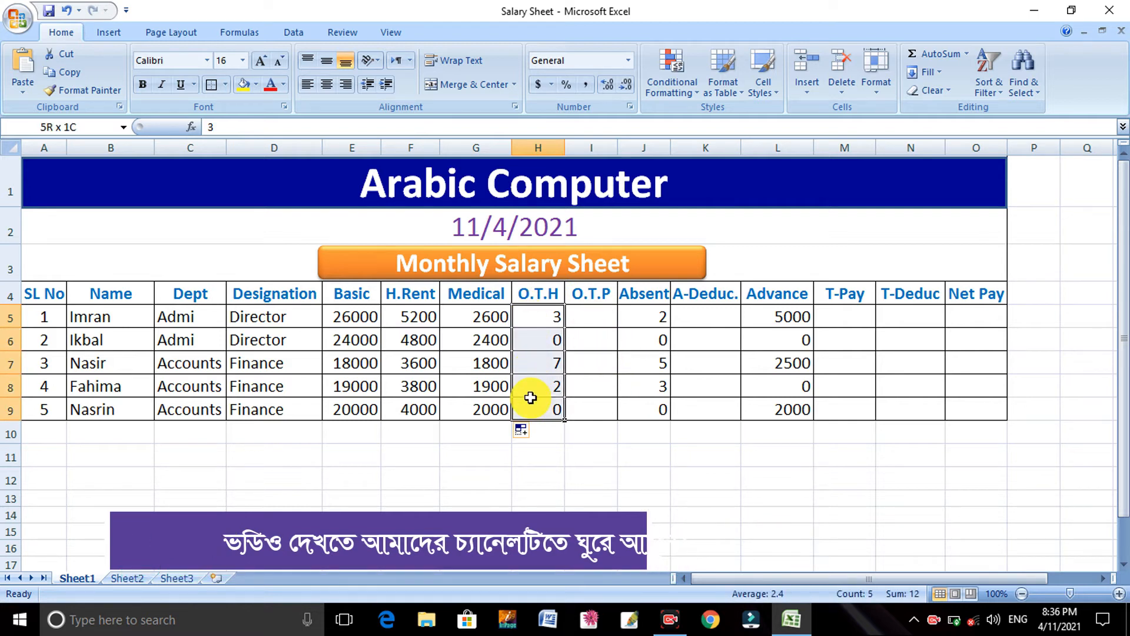
click(328, 84)
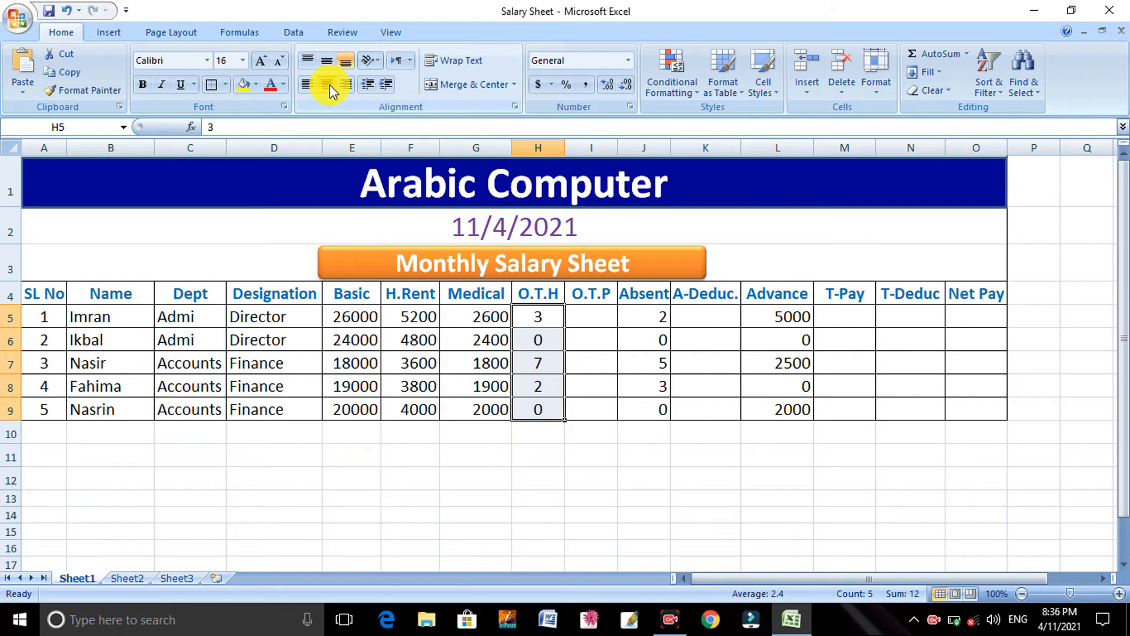
click(594, 318)
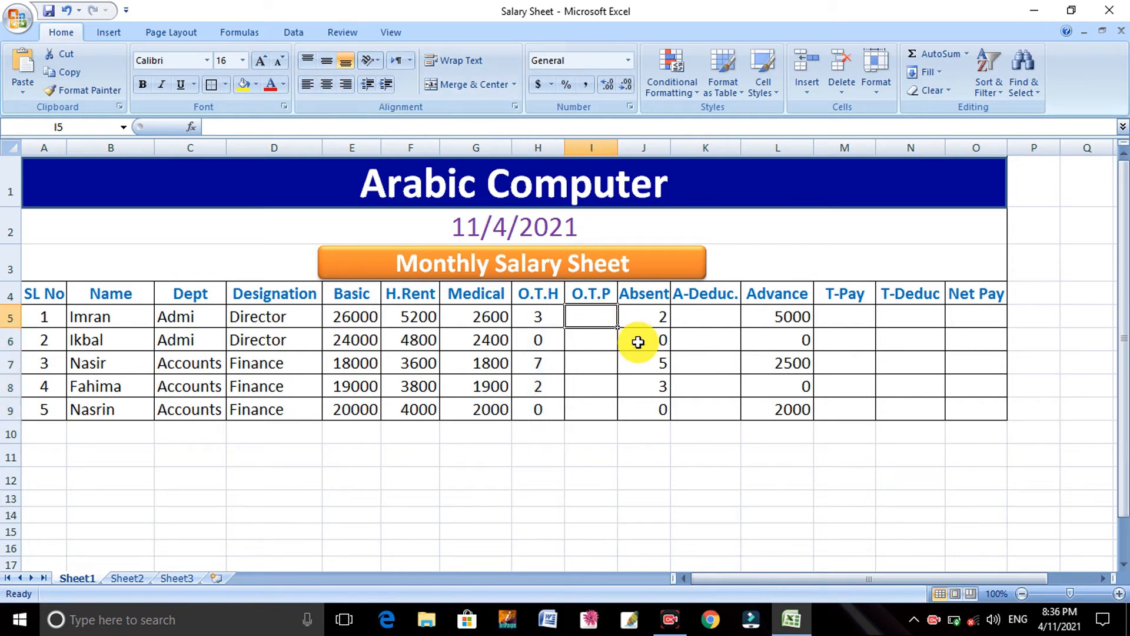
text(=)
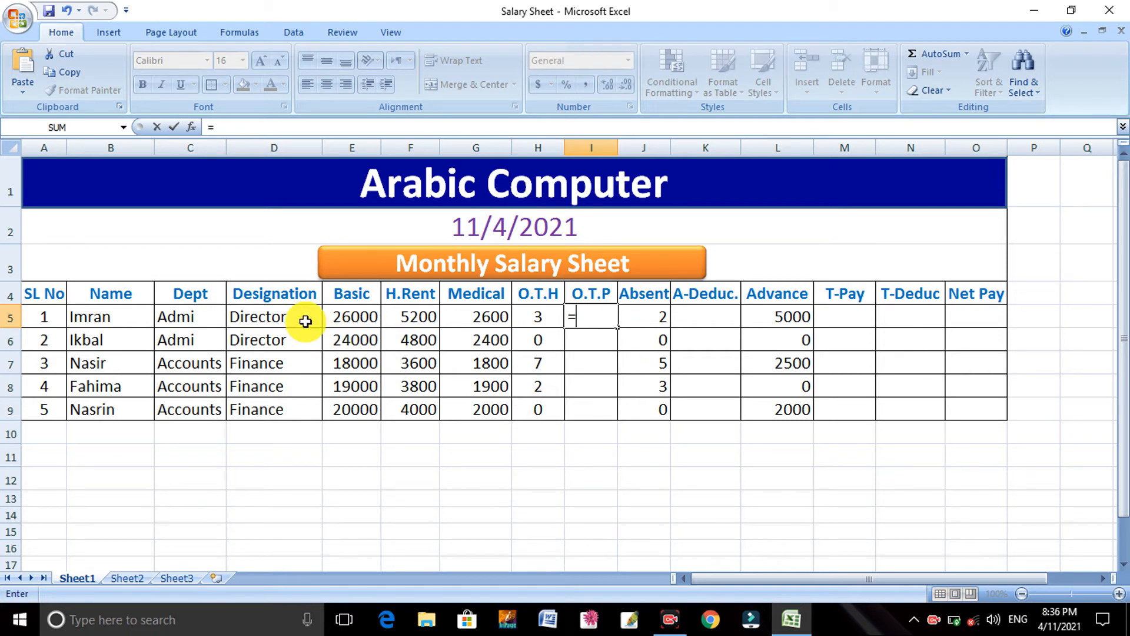
click(375, 319)
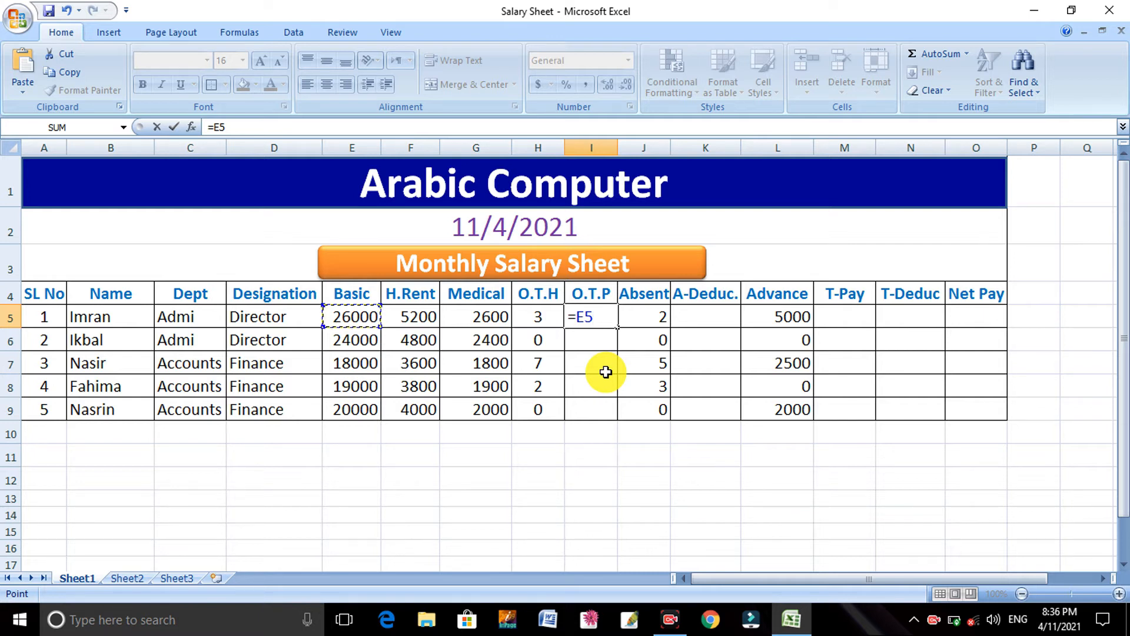
key(Escape)
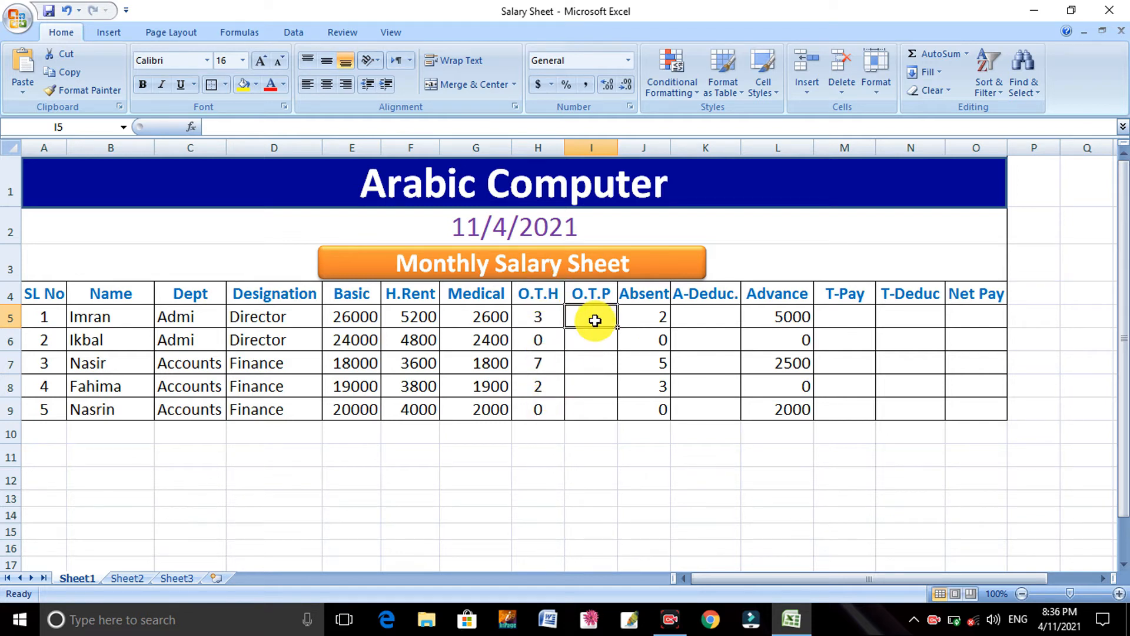
Calculate the overtime pay (O.T.P) in I5 with the formula =E5/26/8*H5 and copy it down through I9
text(=)
click(362, 318)
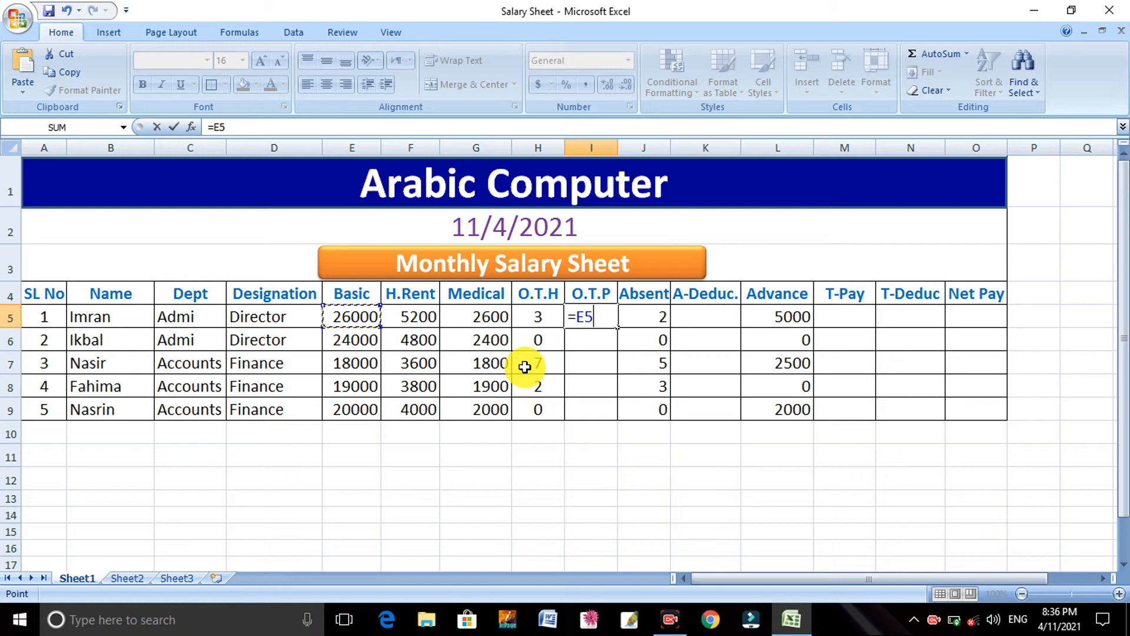
text(26)
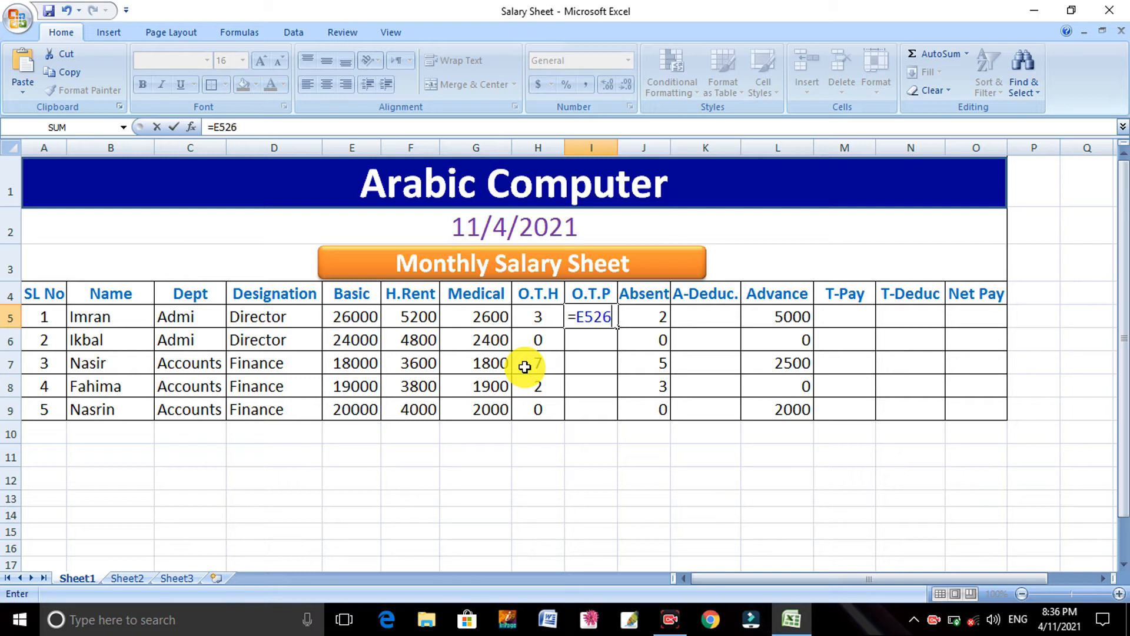
key(BackSpace)
key(BackSpace)
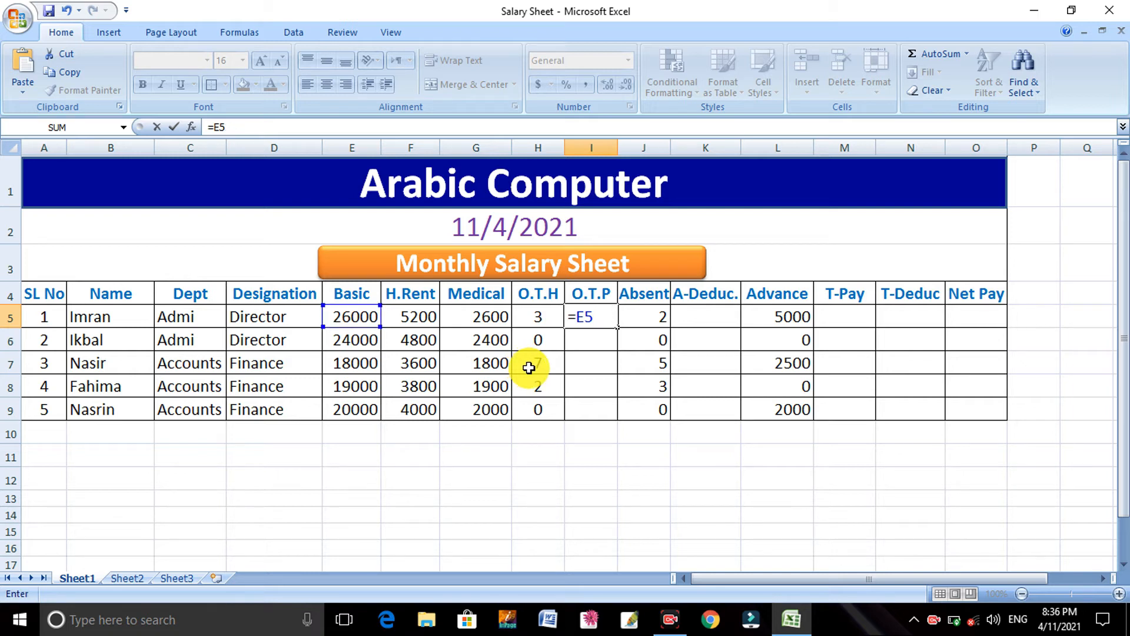
text(/26)
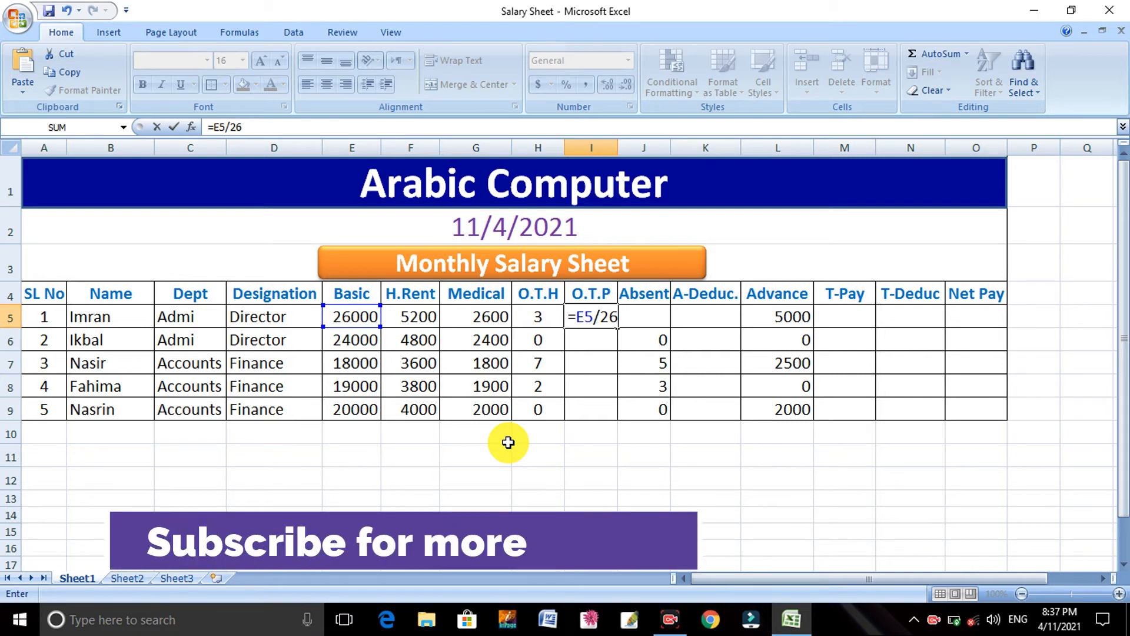
text(/)
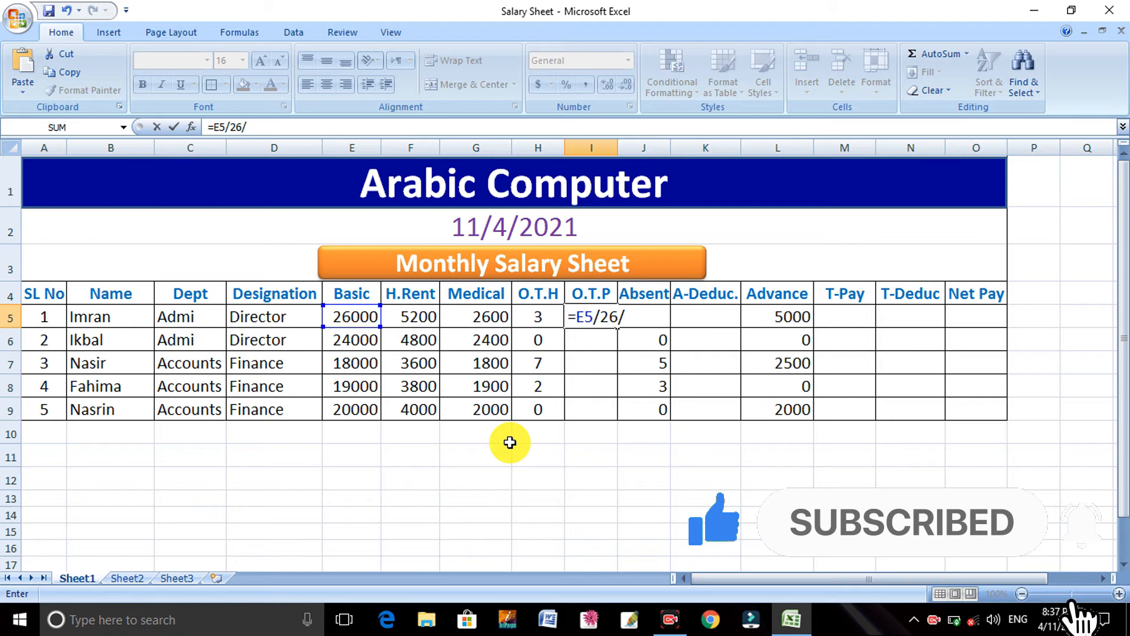
text(8)
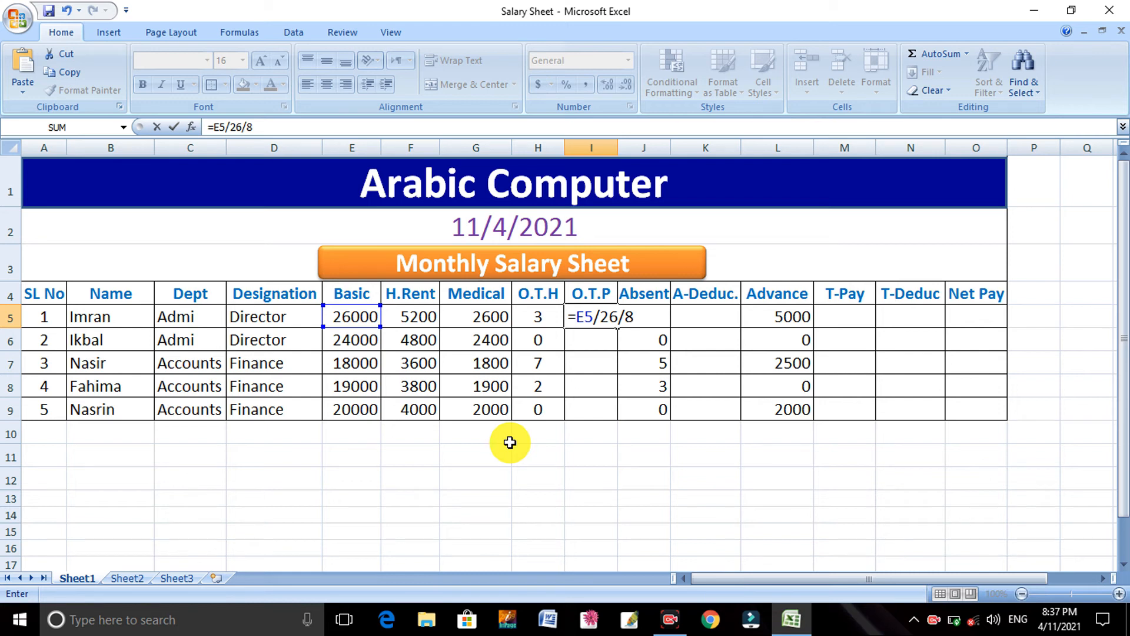
text(*)
click(548, 322)
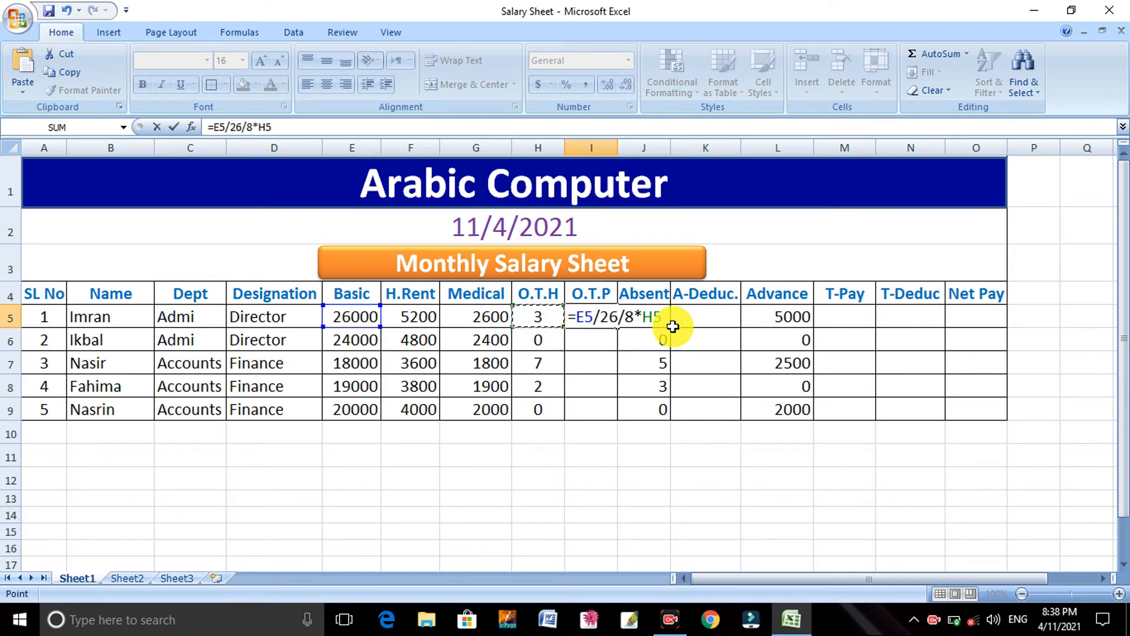
key(Return)
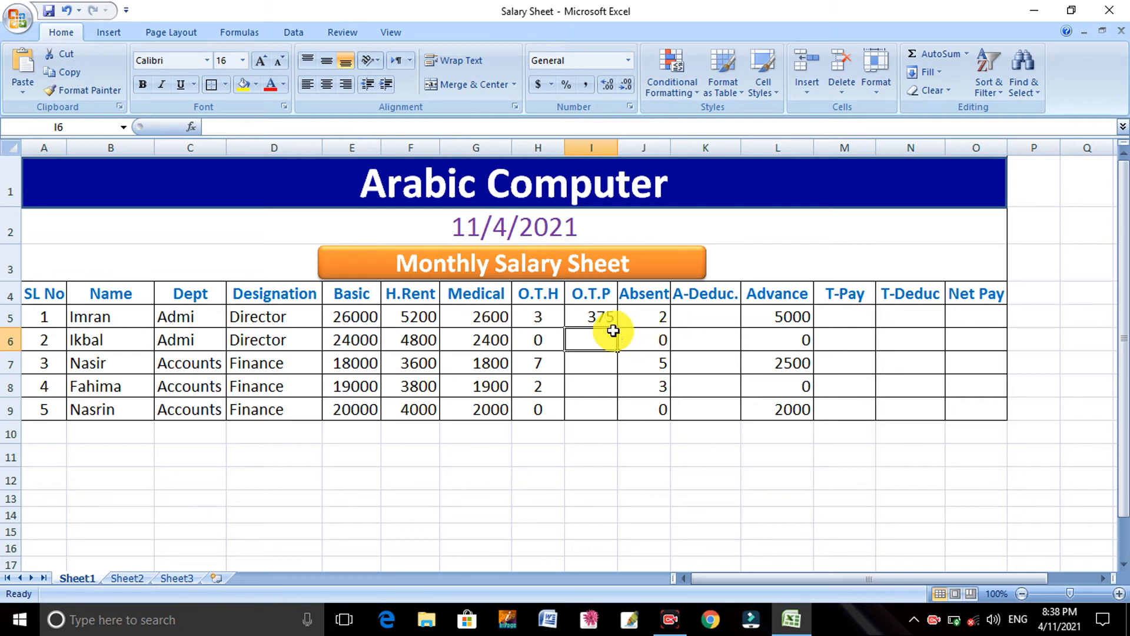
click(601, 318)
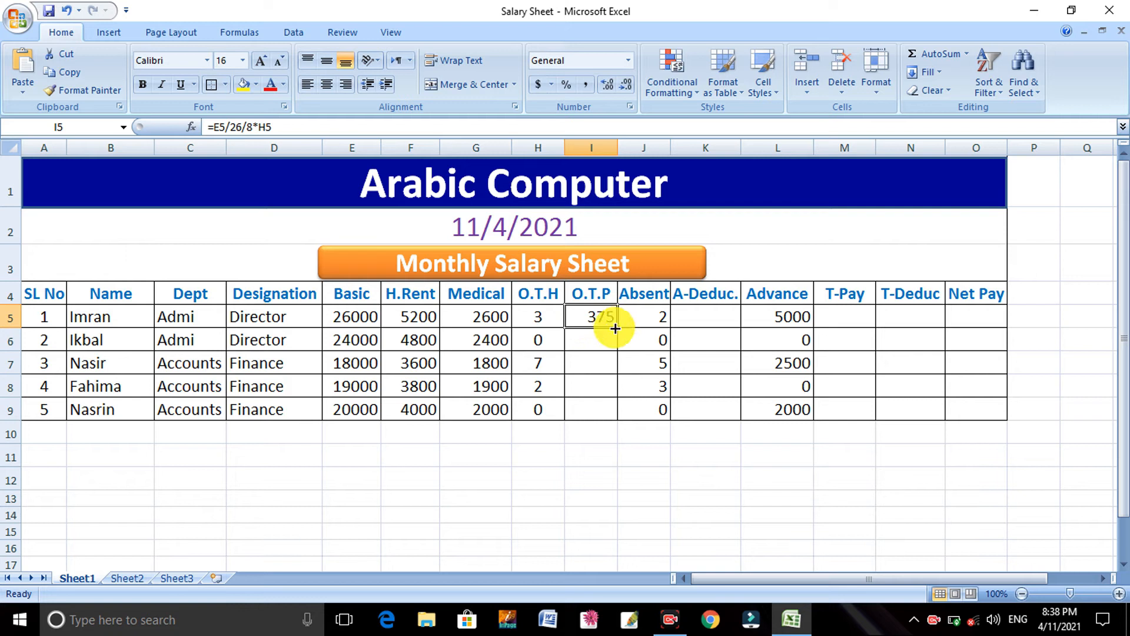
drag(618, 325, 618, 420)
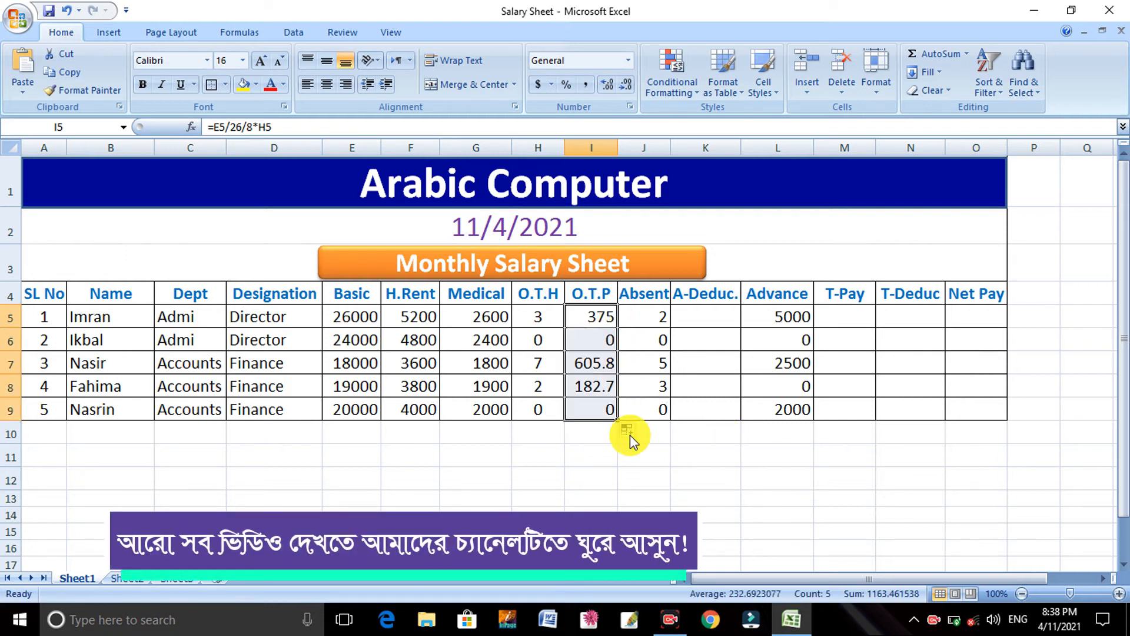
Check the O.T.P cells I6 and I9 against the overtime hours in H6 and H9
click(540, 342)
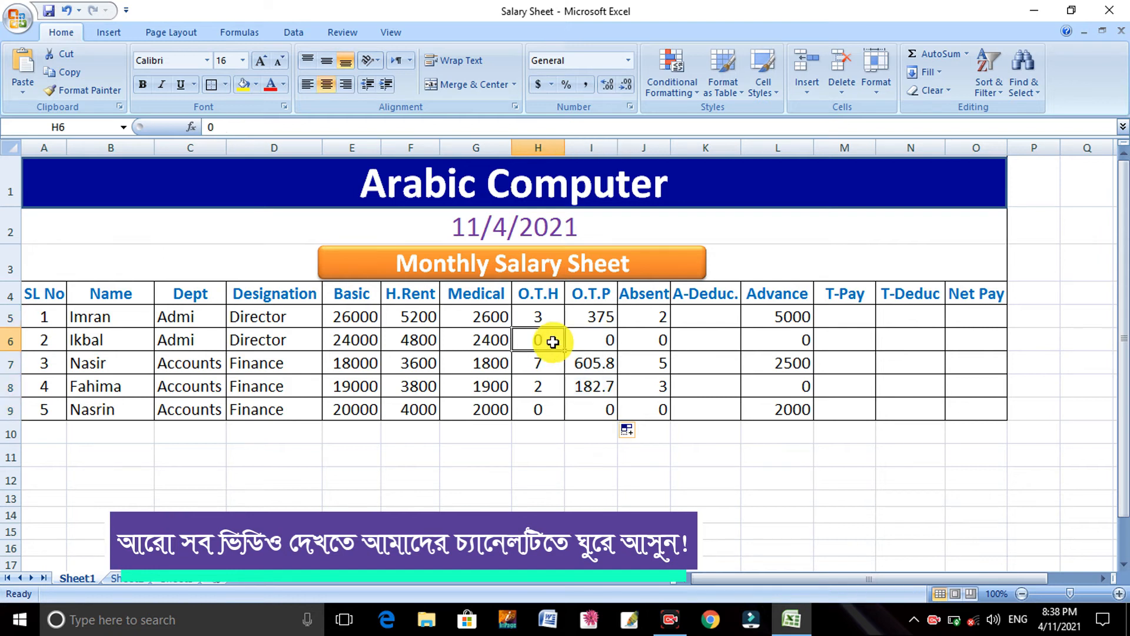
click(600, 344)
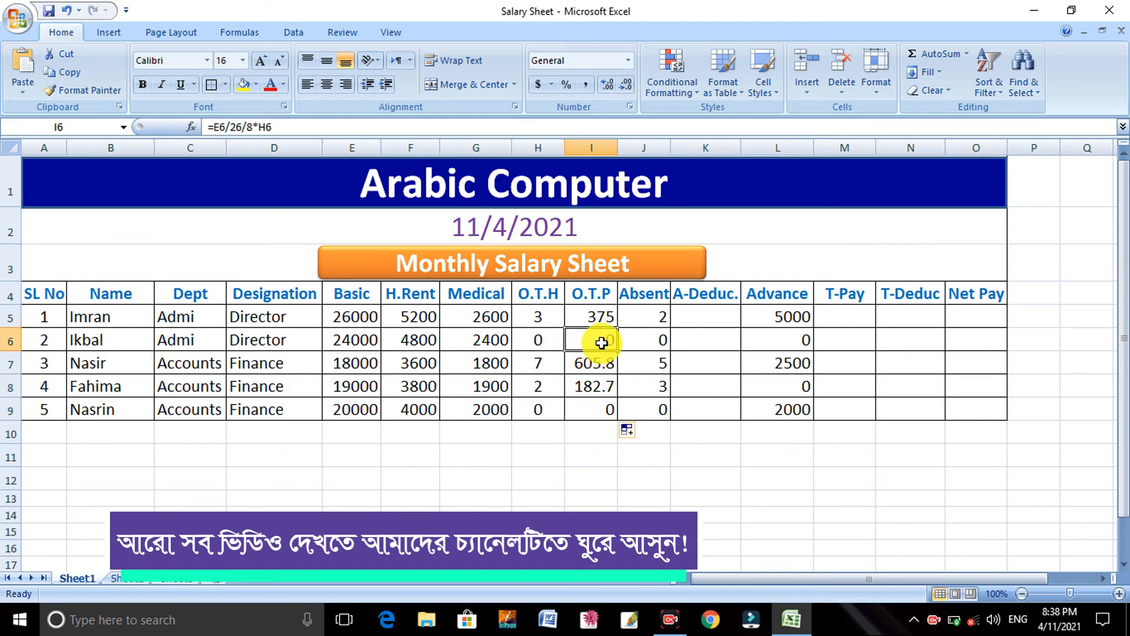
click(542, 409)
click(607, 411)
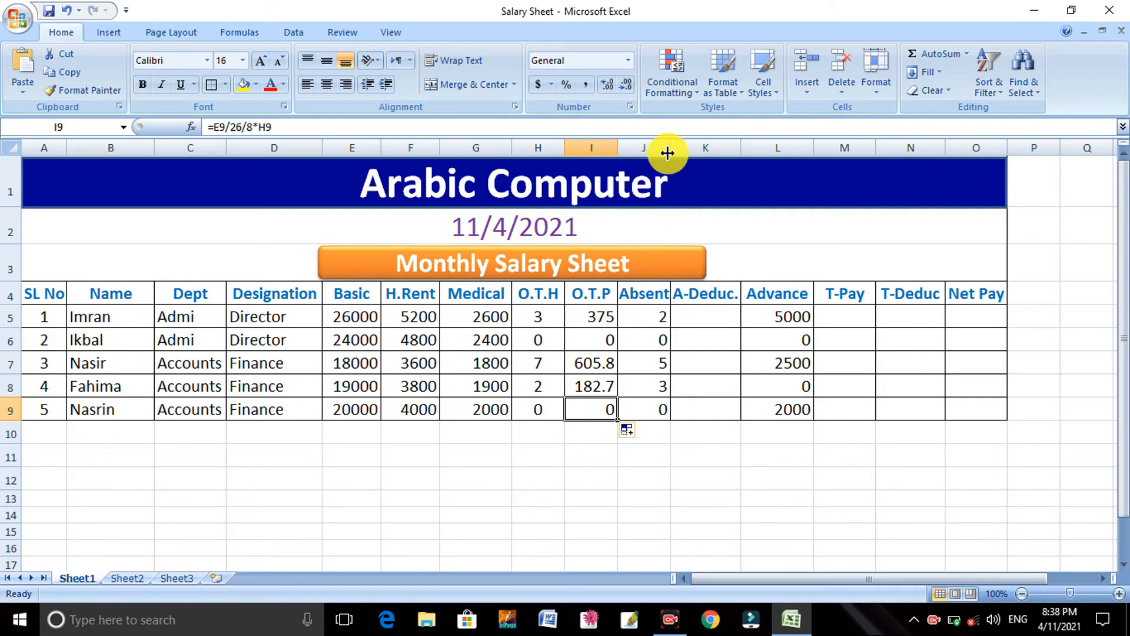
Widen the Absent column slightly, dismissing the low-battery notice and undoing the excess widening
drag(674, 148, 680, 181)
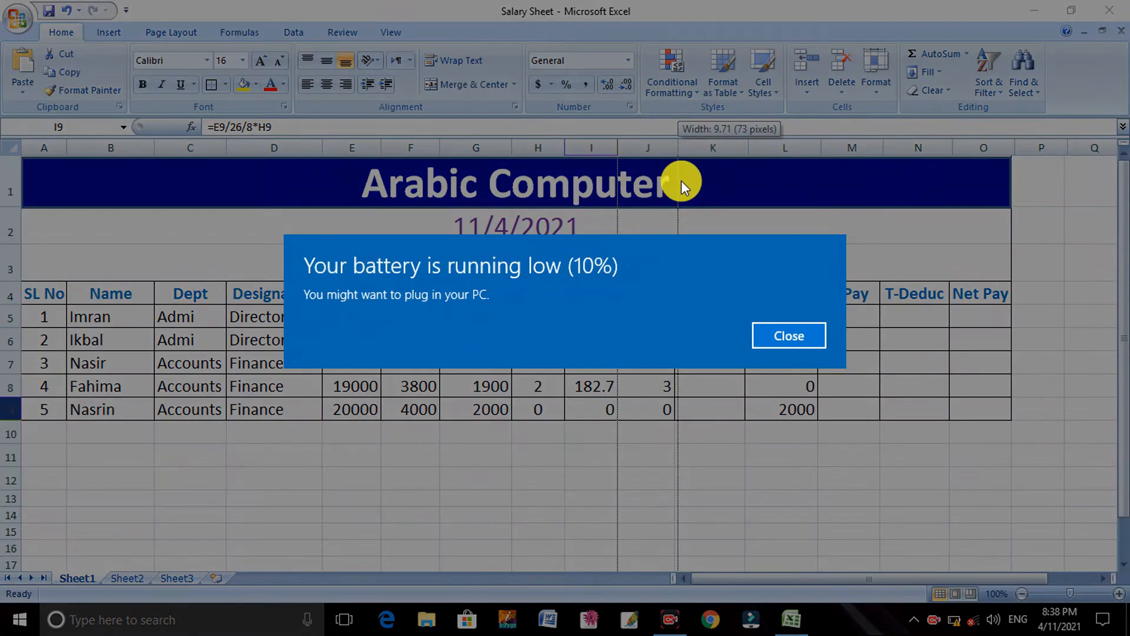
click(798, 347)
drag(797, 348, 710, 314)
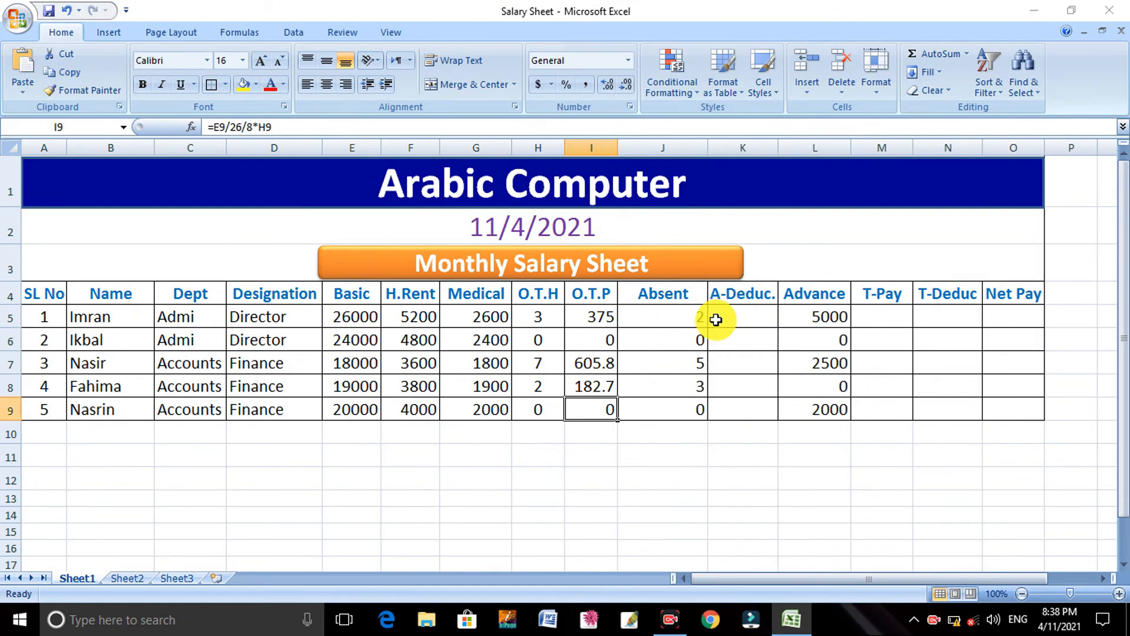
key(ctrl+z)
Calculate the absence deduction (A-Deduc.) in K5 with the formula =E5/26*J5 and copy it down through K9
click(697, 318)
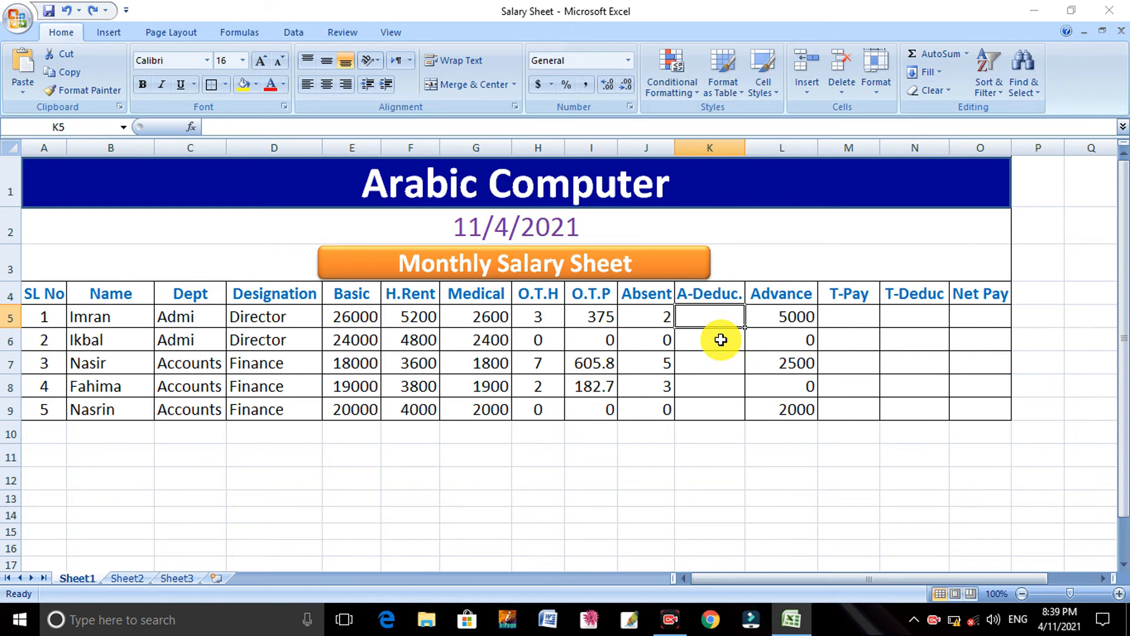
text(=)
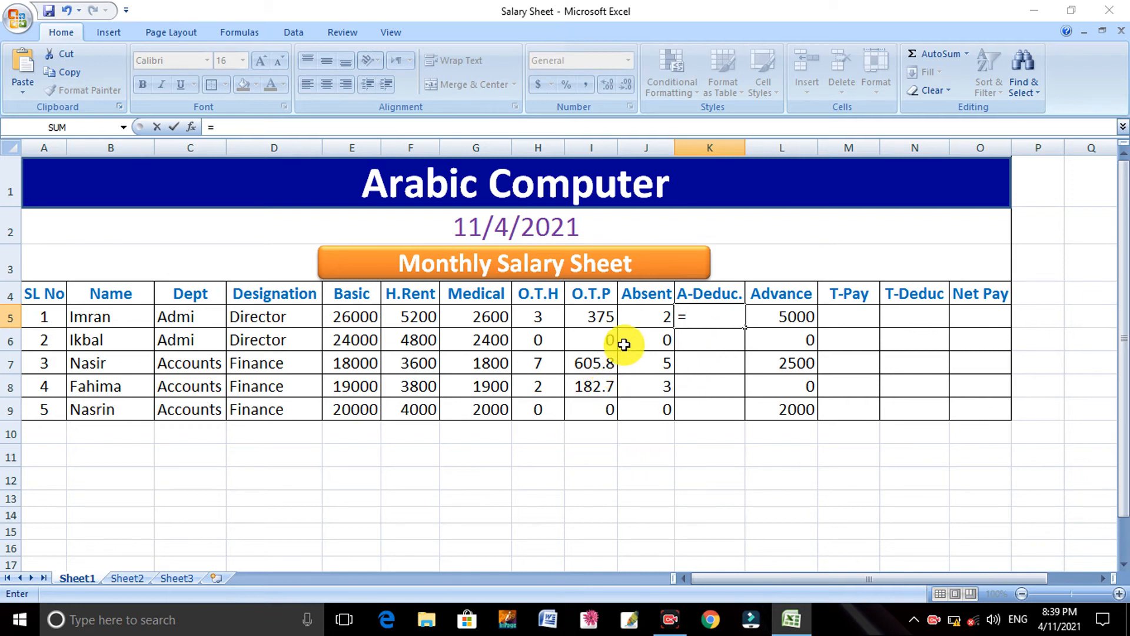
click(348, 319)
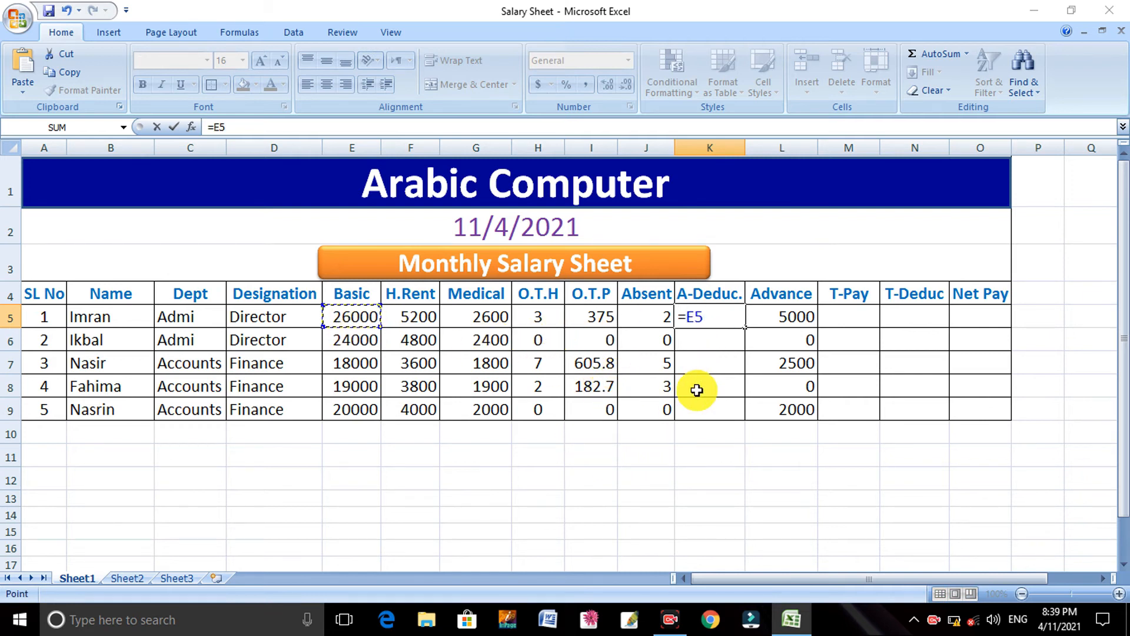
text(/26)
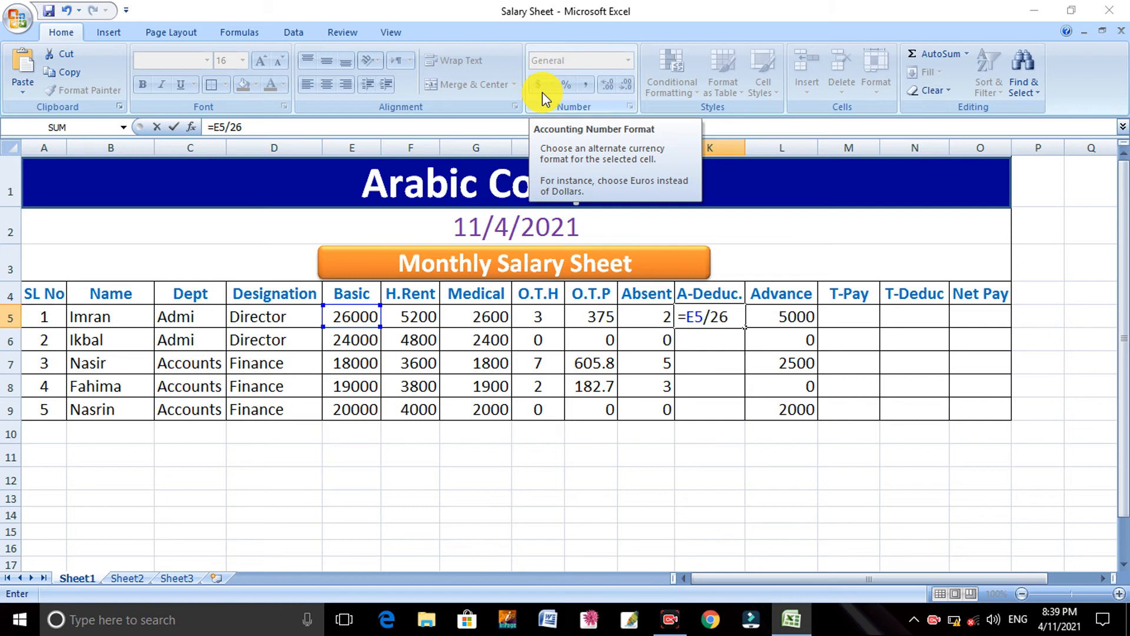
text(*)
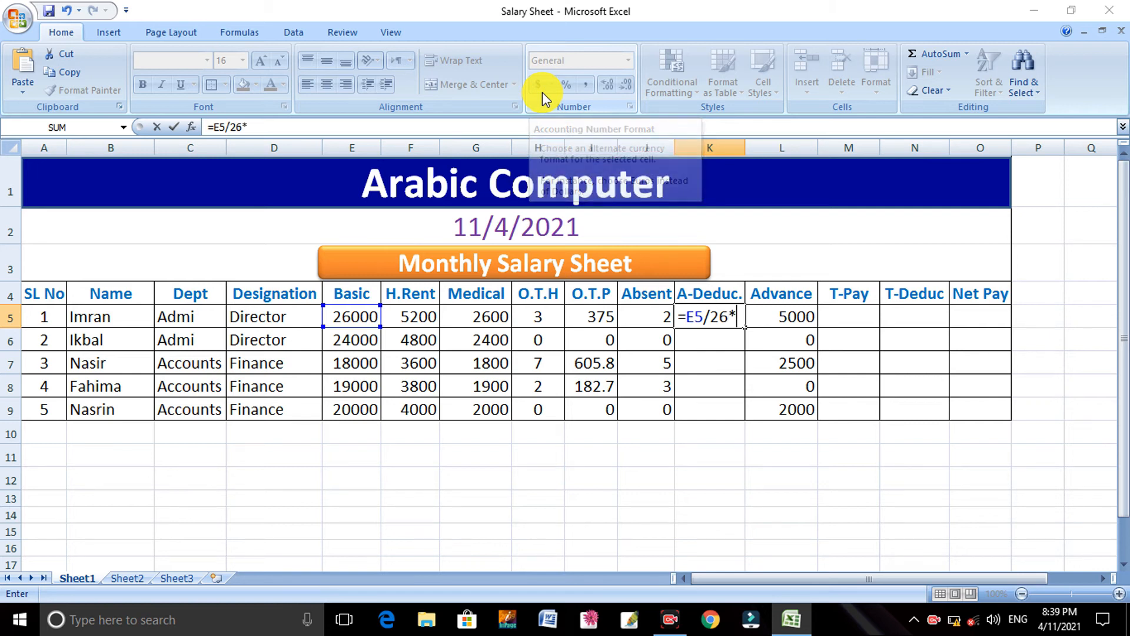
click(662, 317)
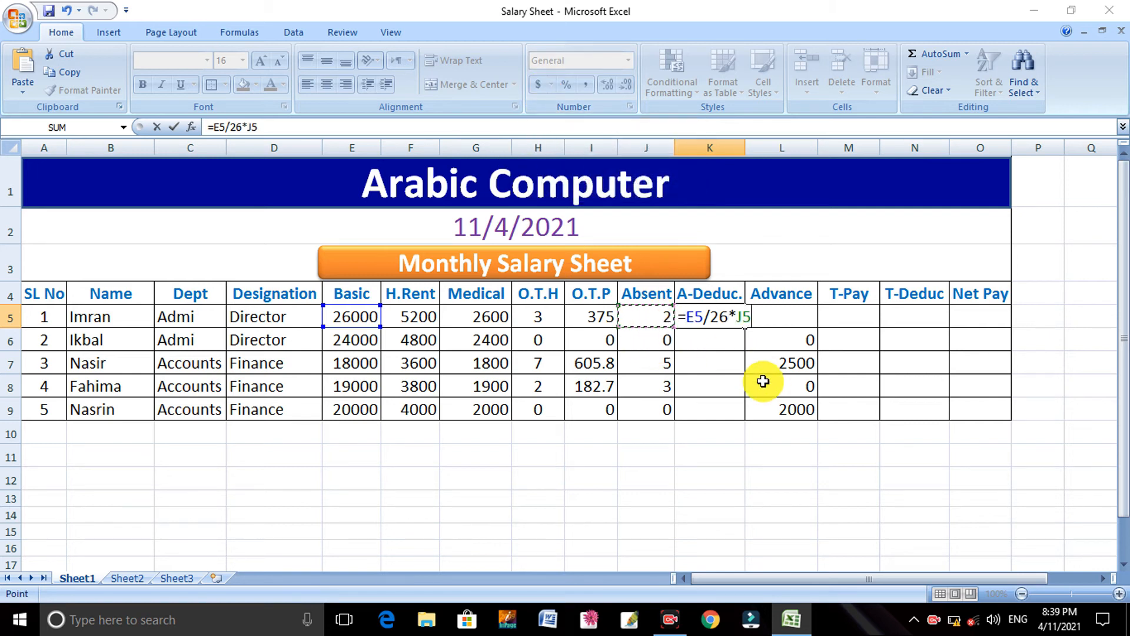
key(Return)
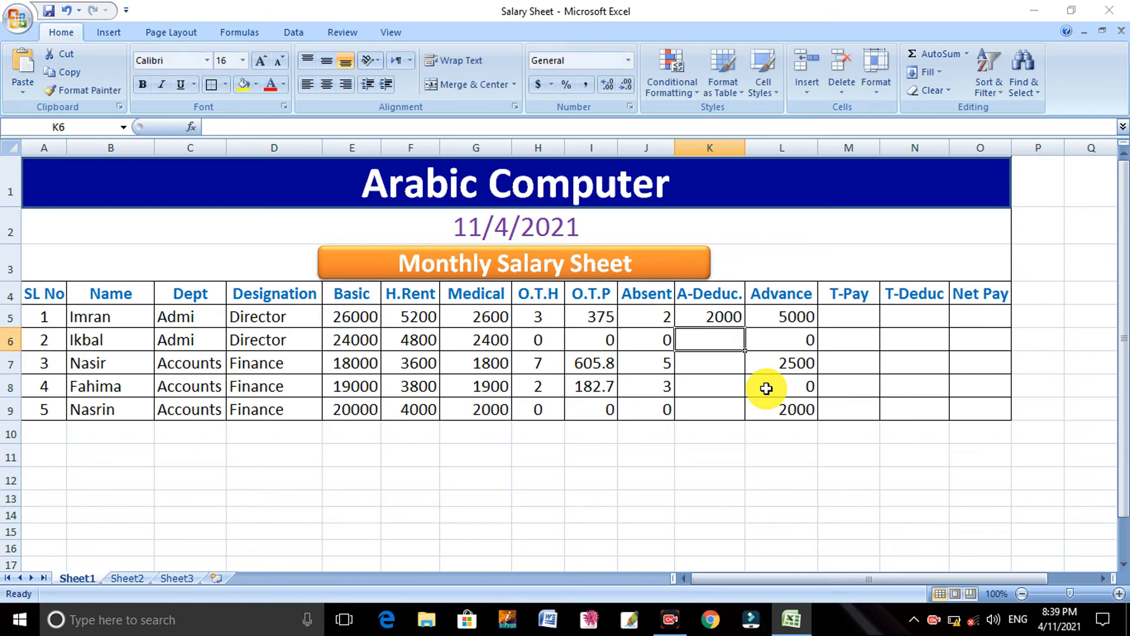
click(722, 318)
drag(747, 327, 750, 415)
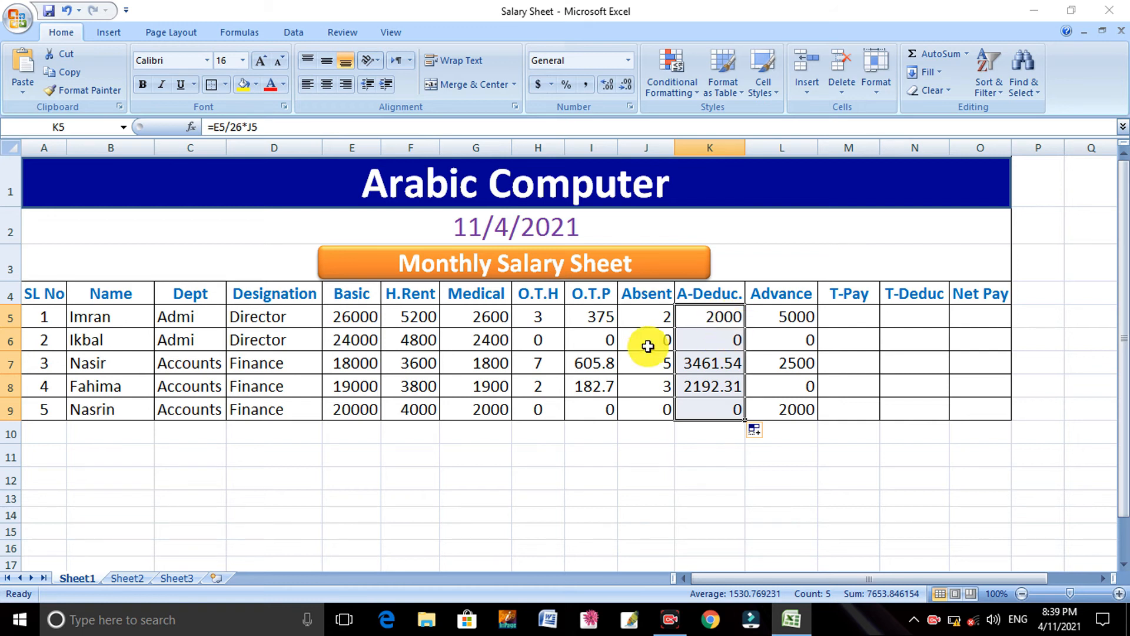
Check the A-Deduc. cells in rows 6 and 9 against the Absent column, and review the absences in J7 and the advance in L5
click(603, 345)
click(664, 344)
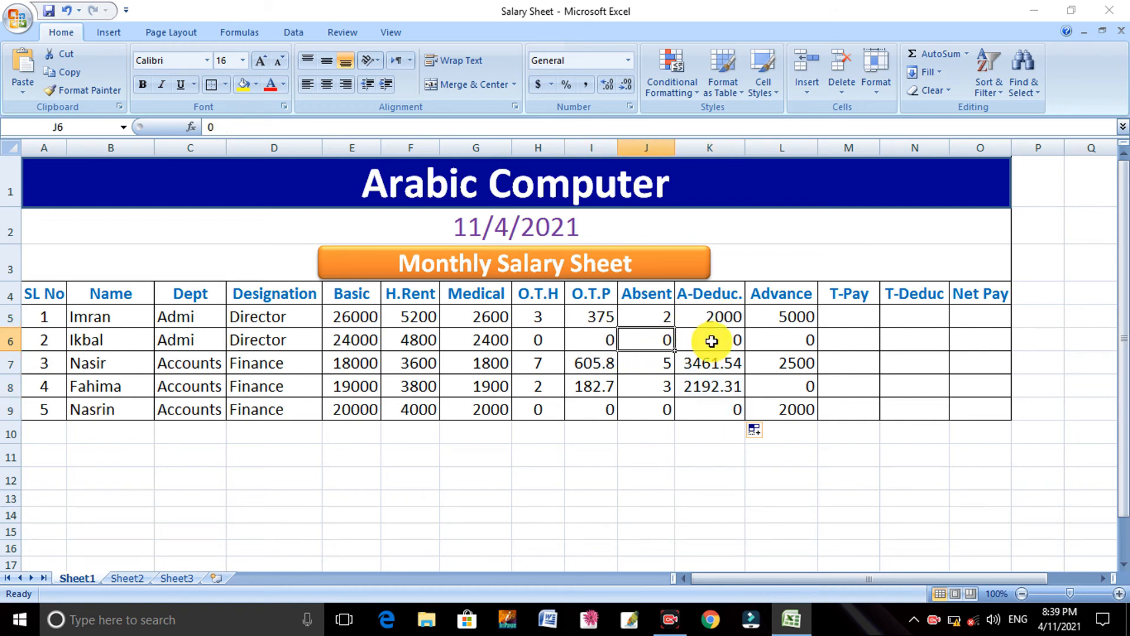
click(715, 342)
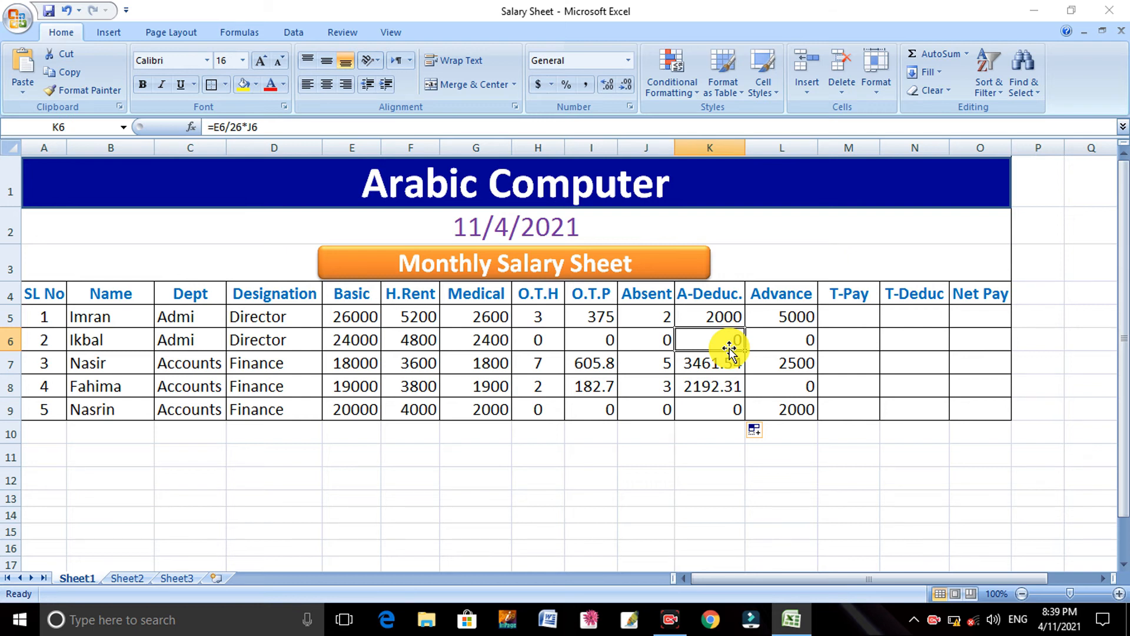
click(661, 411)
click(721, 412)
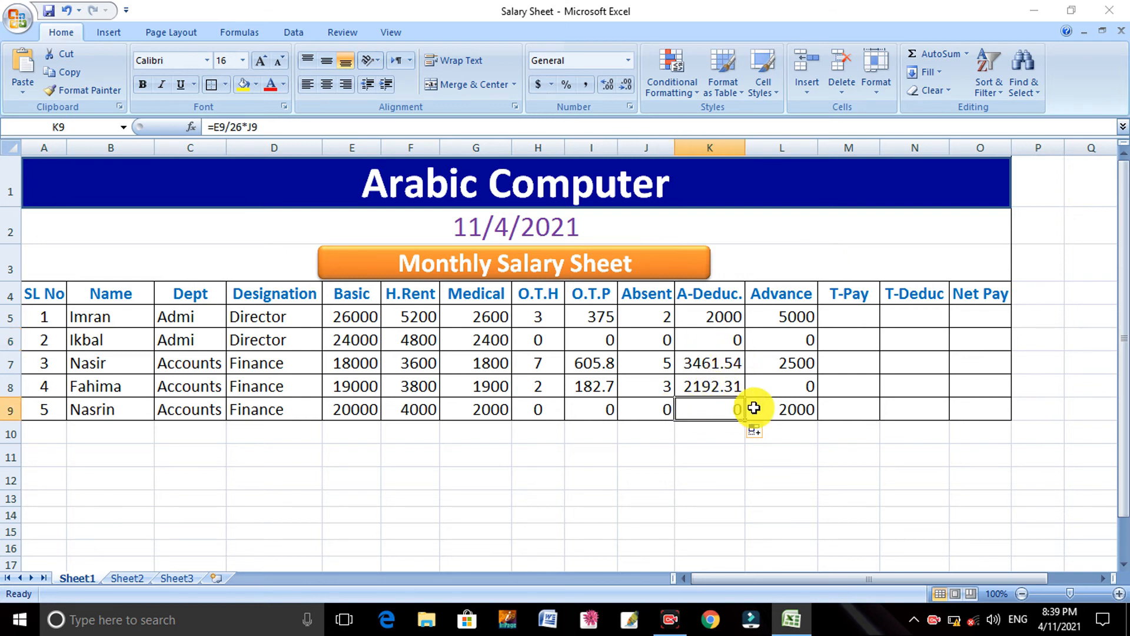
click(665, 364)
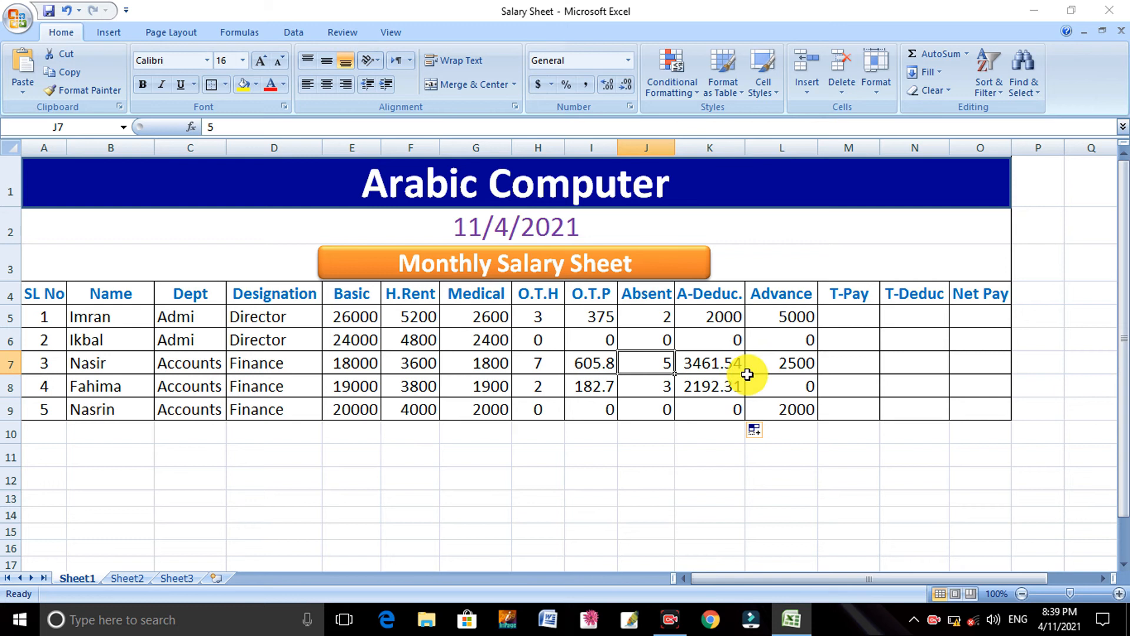
click(786, 320)
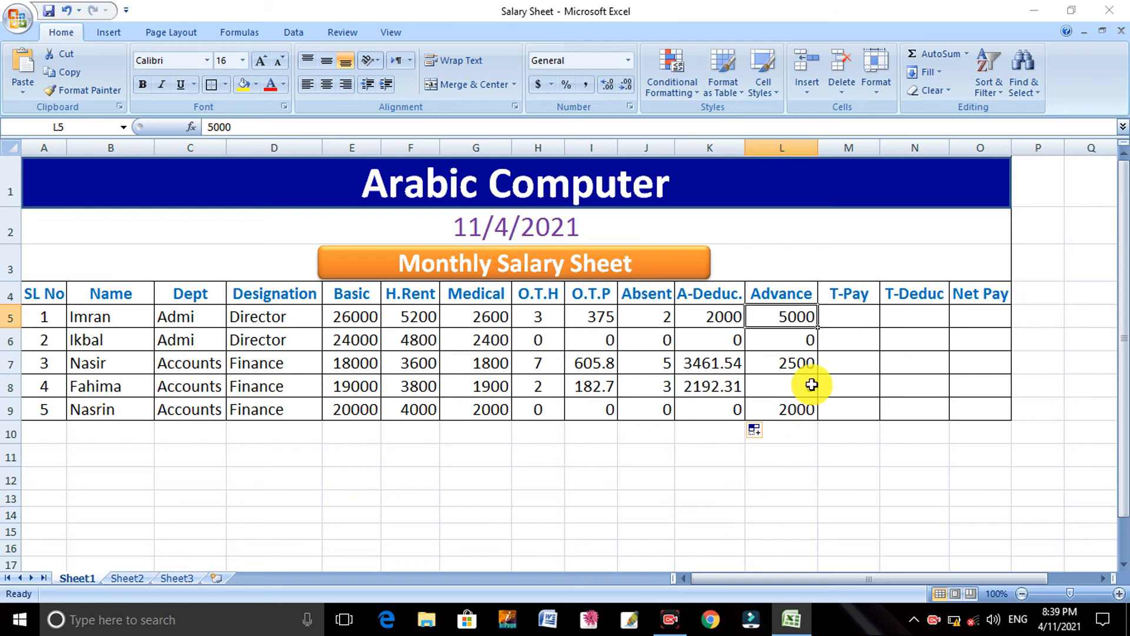
Calculate the total pay (T-Pay) in M5 with the formula =E5+F5+G5+I5 and copy it down through M9
click(846, 318)
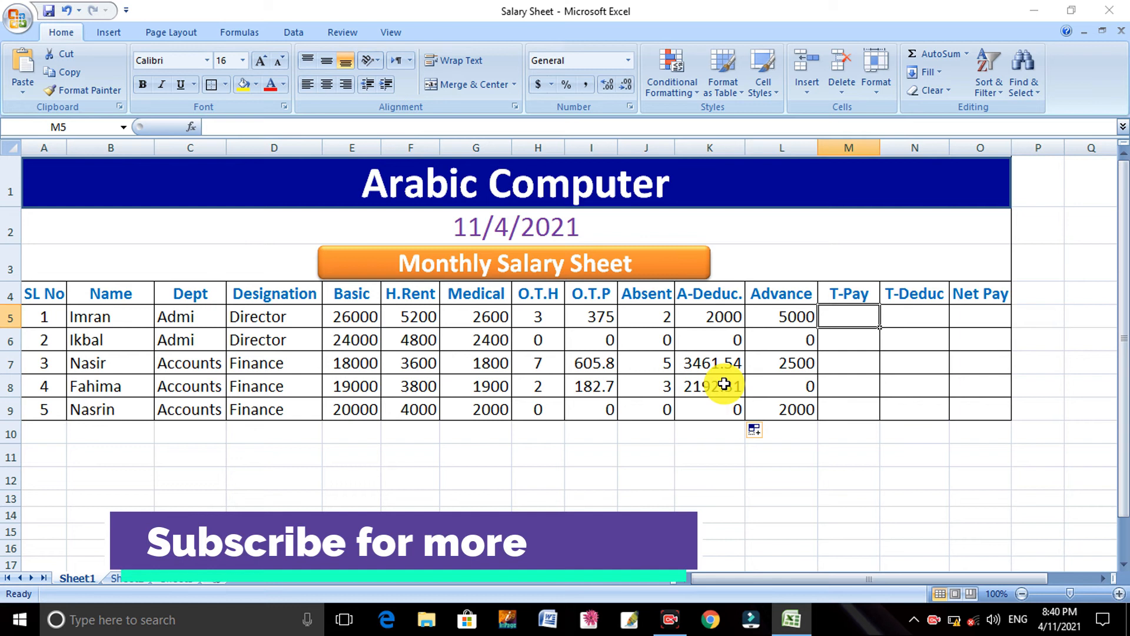
text(=)
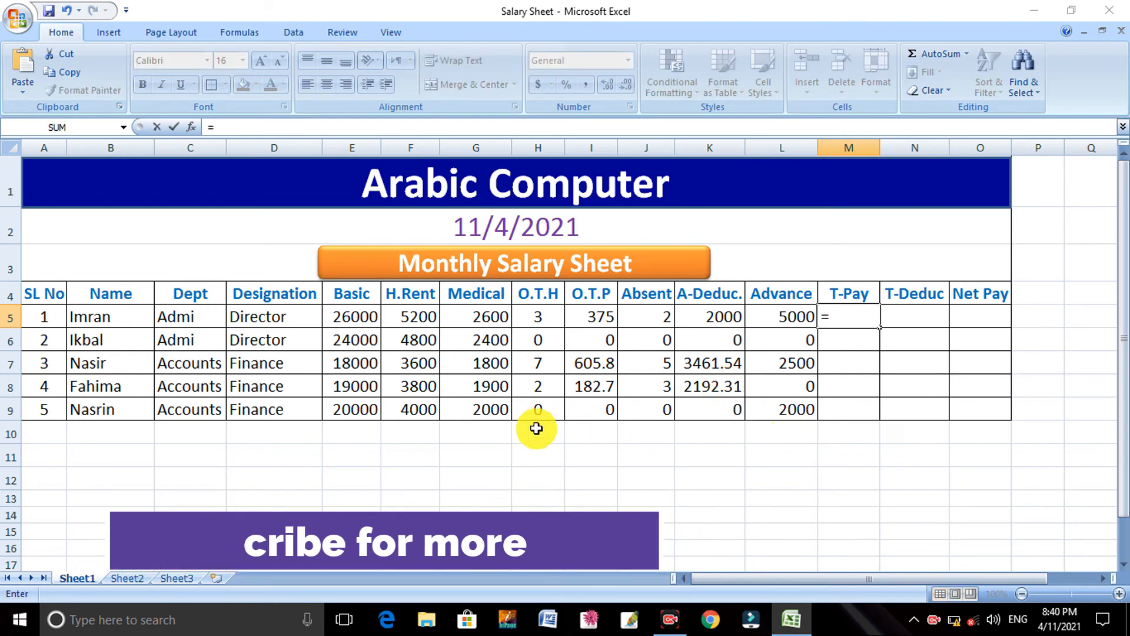
click(350, 317)
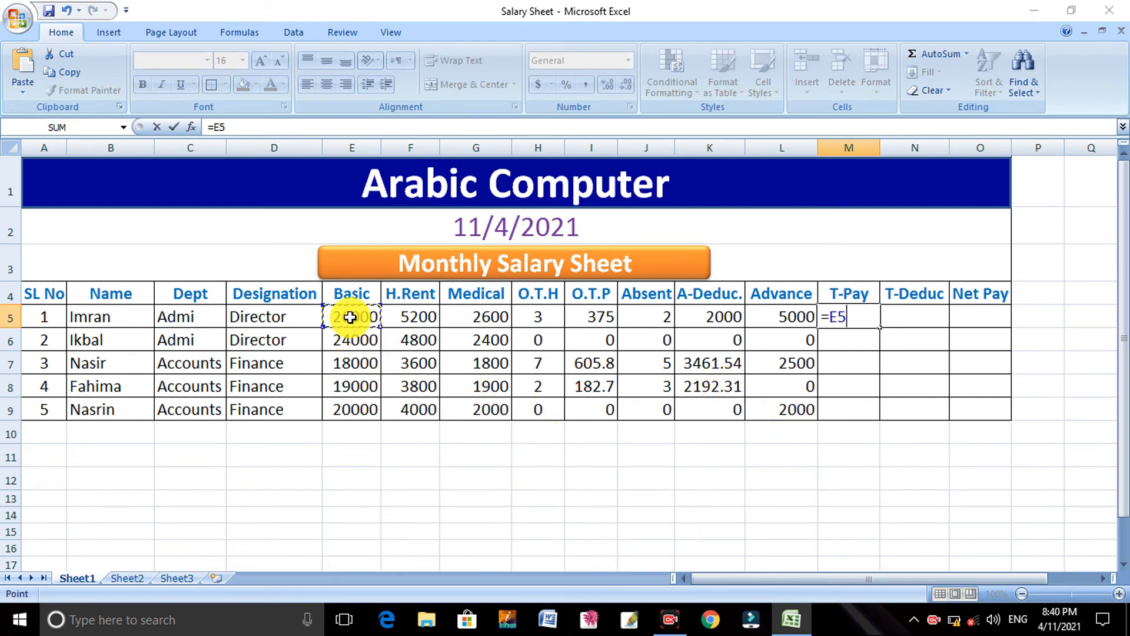
text(+)
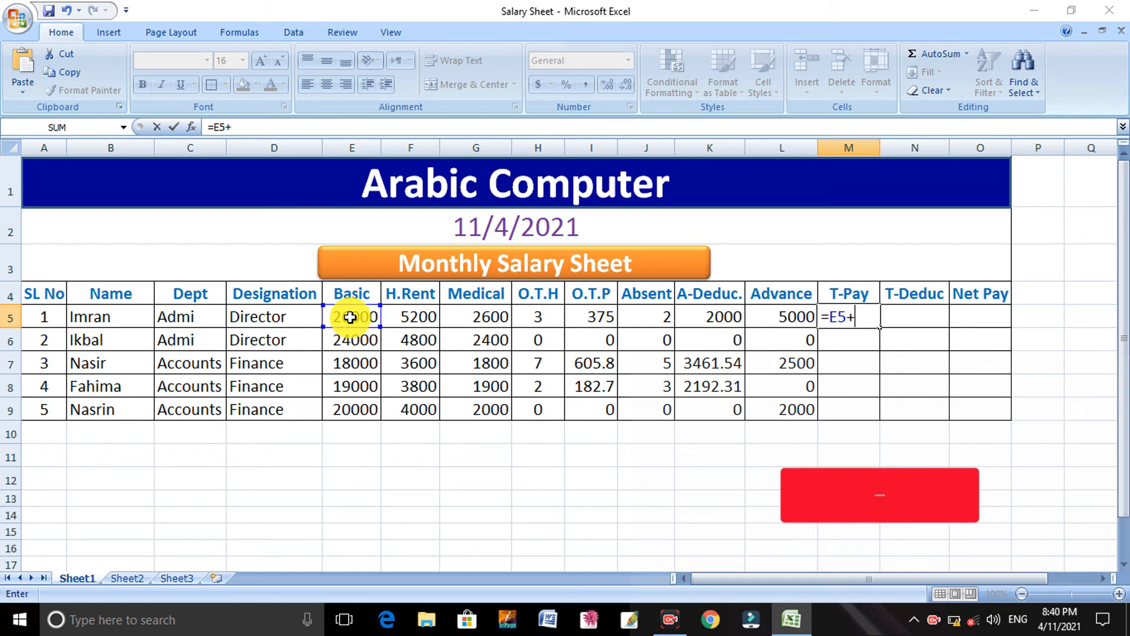
click(408, 318)
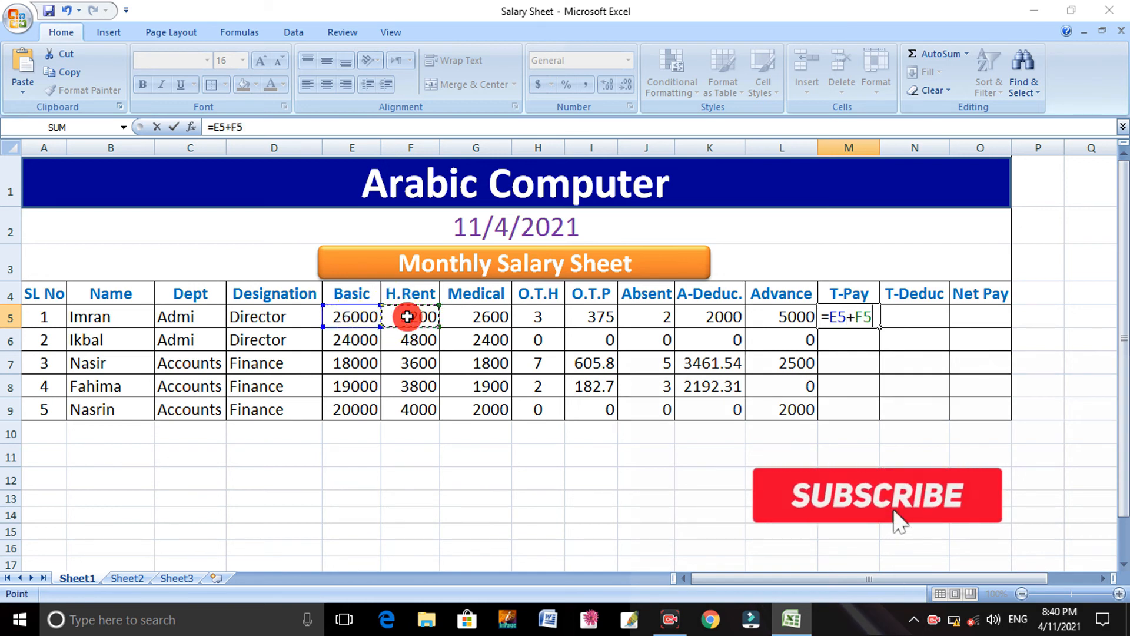
text(+)
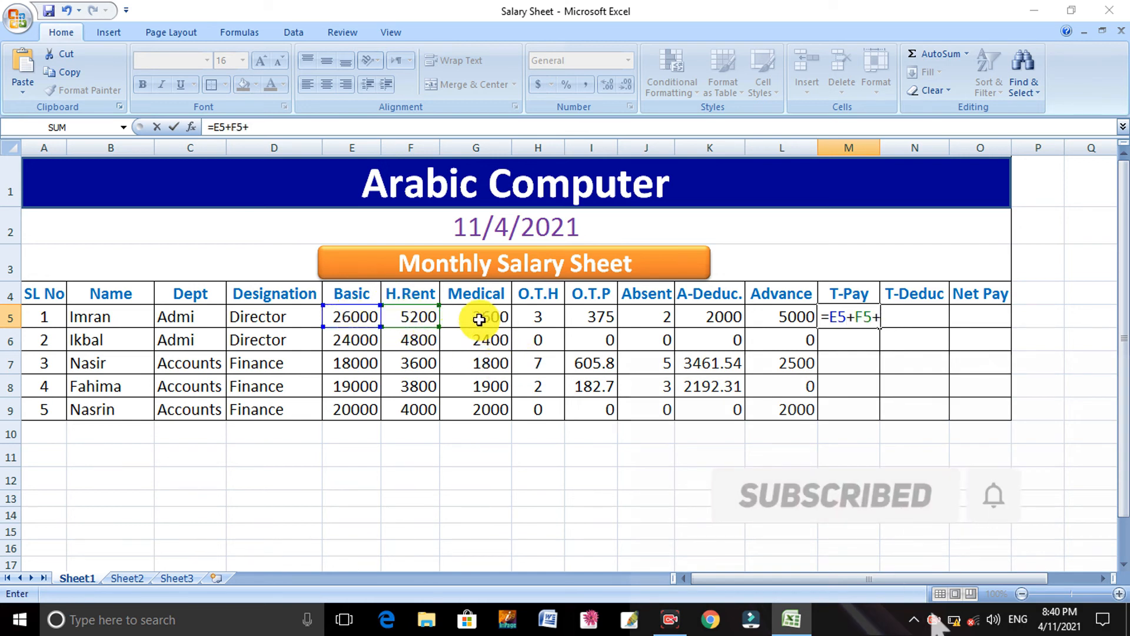
click(479, 320)
text(+)
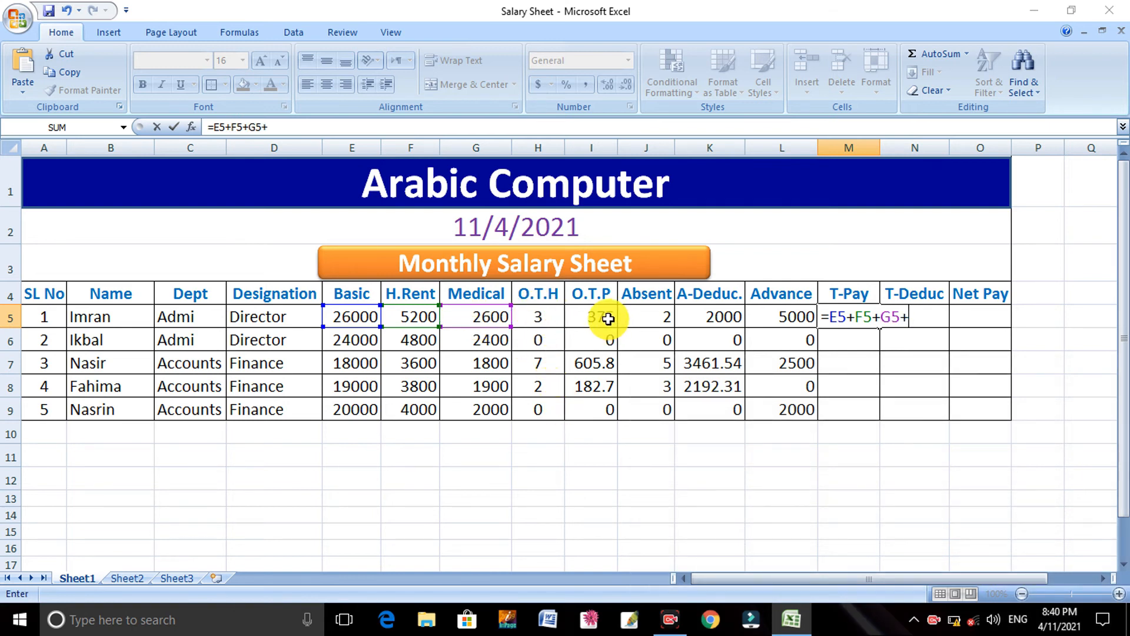
click(609, 319)
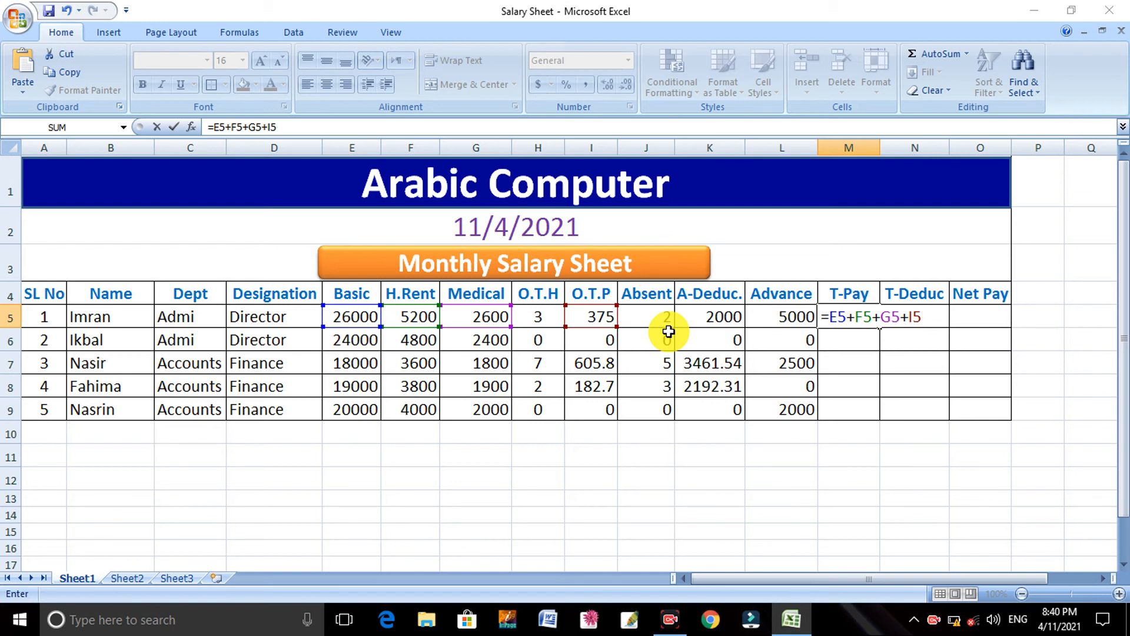
key(Return)
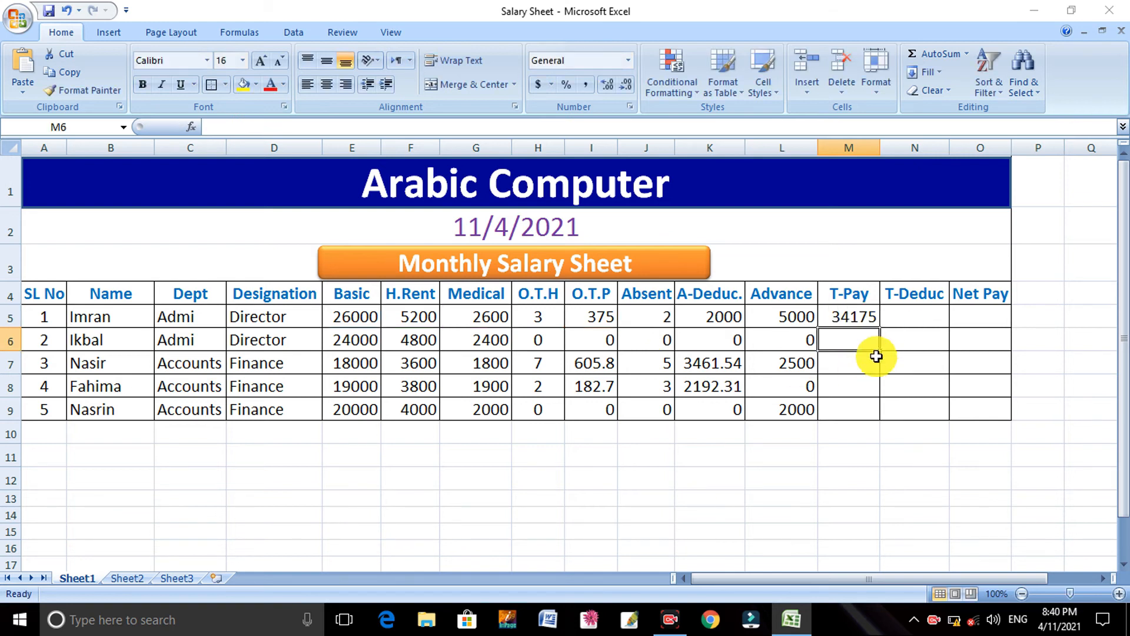
click(871, 318)
drag(879, 329, 872, 419)
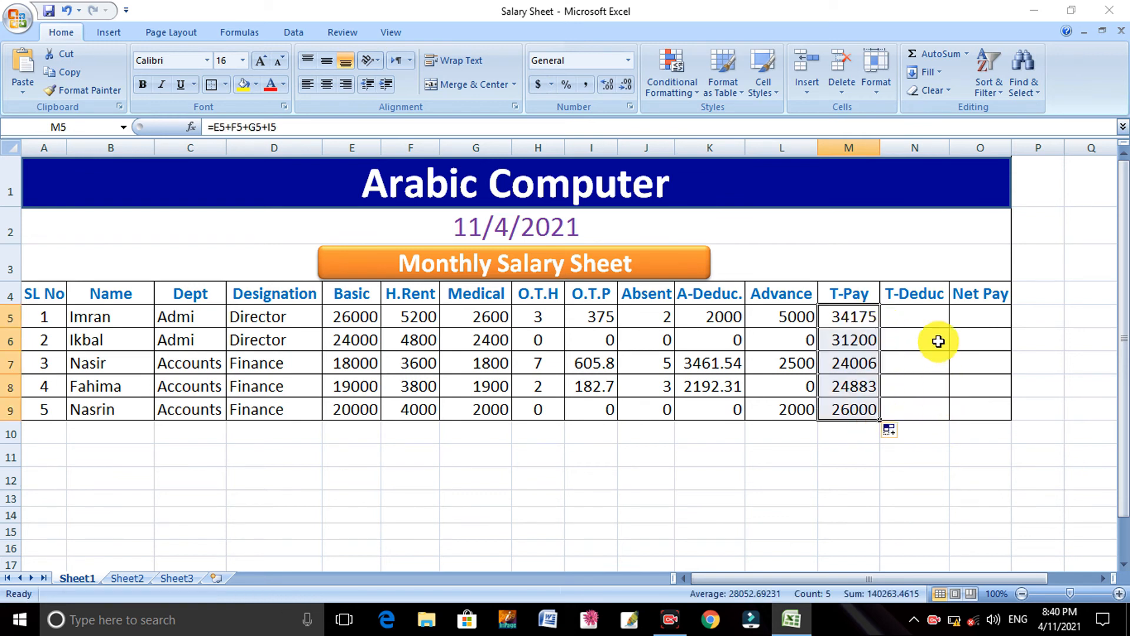
Calculate the total deduction (T-Deduc) in N5 with the formula =K5+L5 and copy it down through N9
click(920, 319)
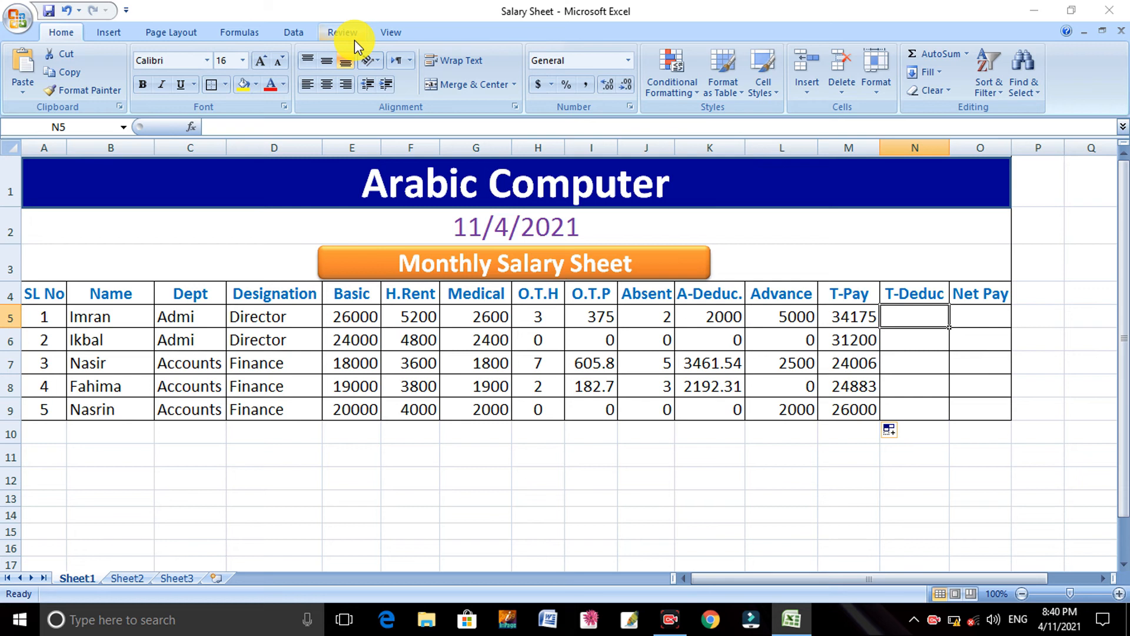
text(=)
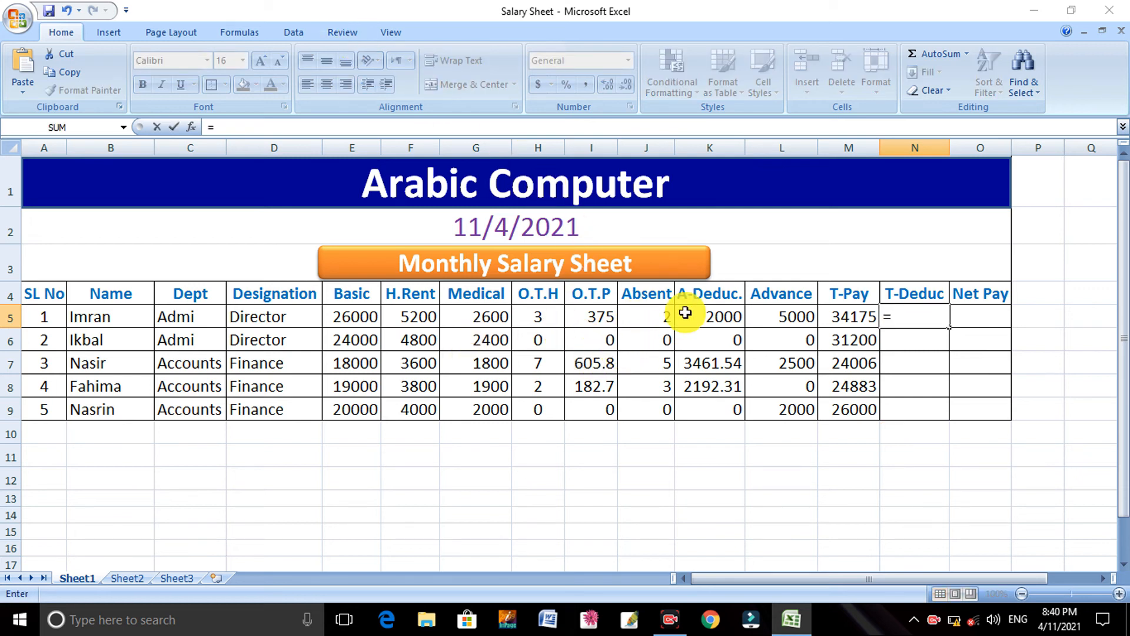
click(718, 322)
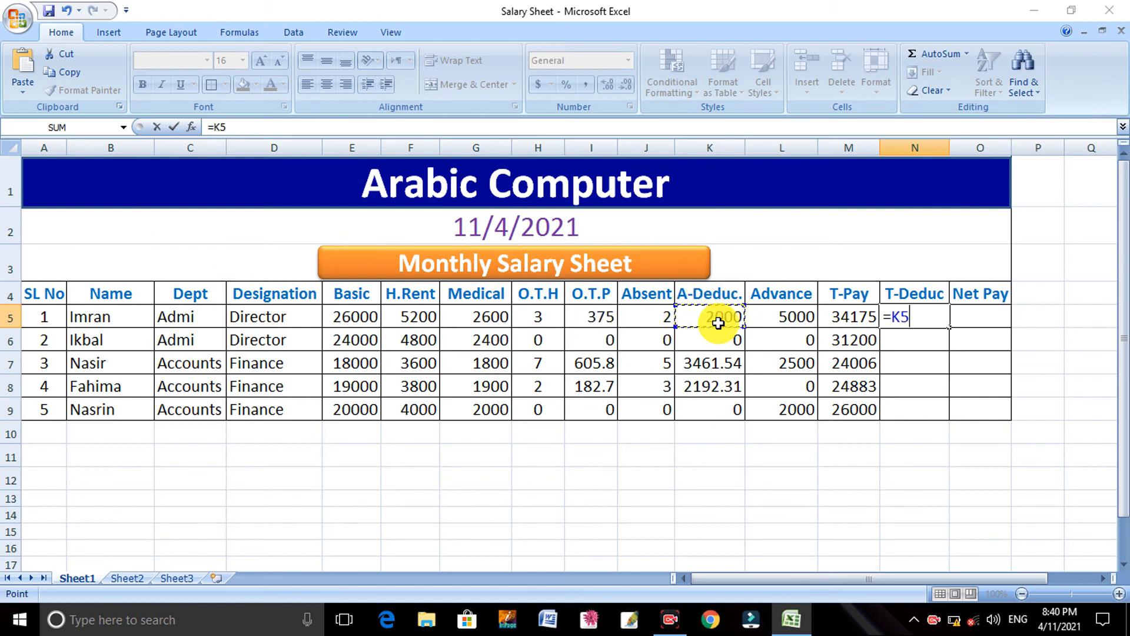
text(+)
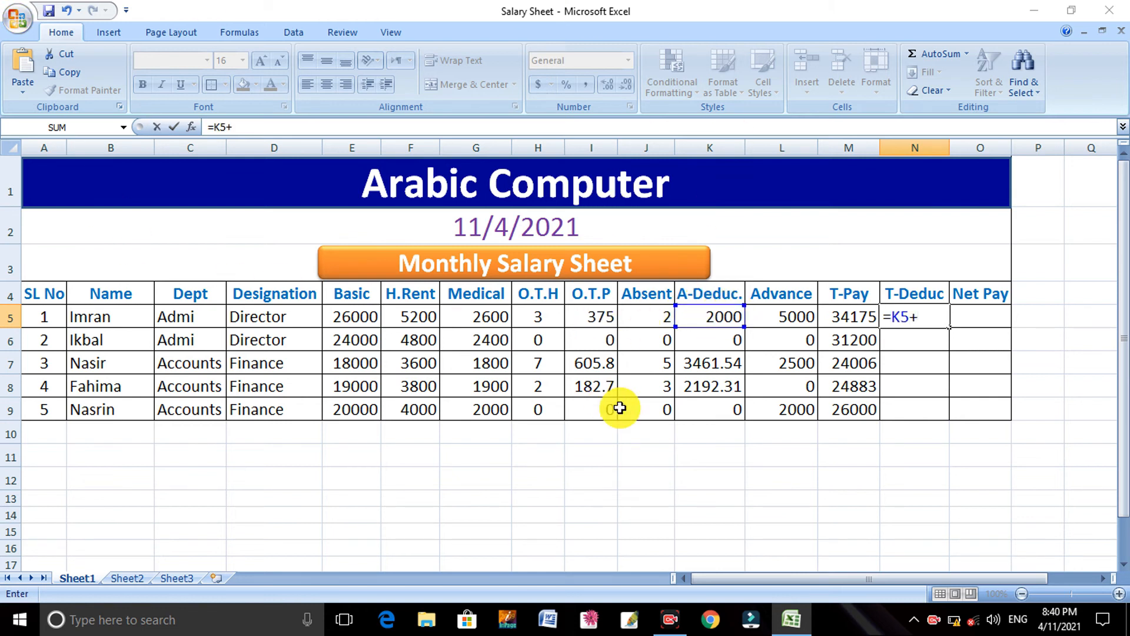
click(782, 318)
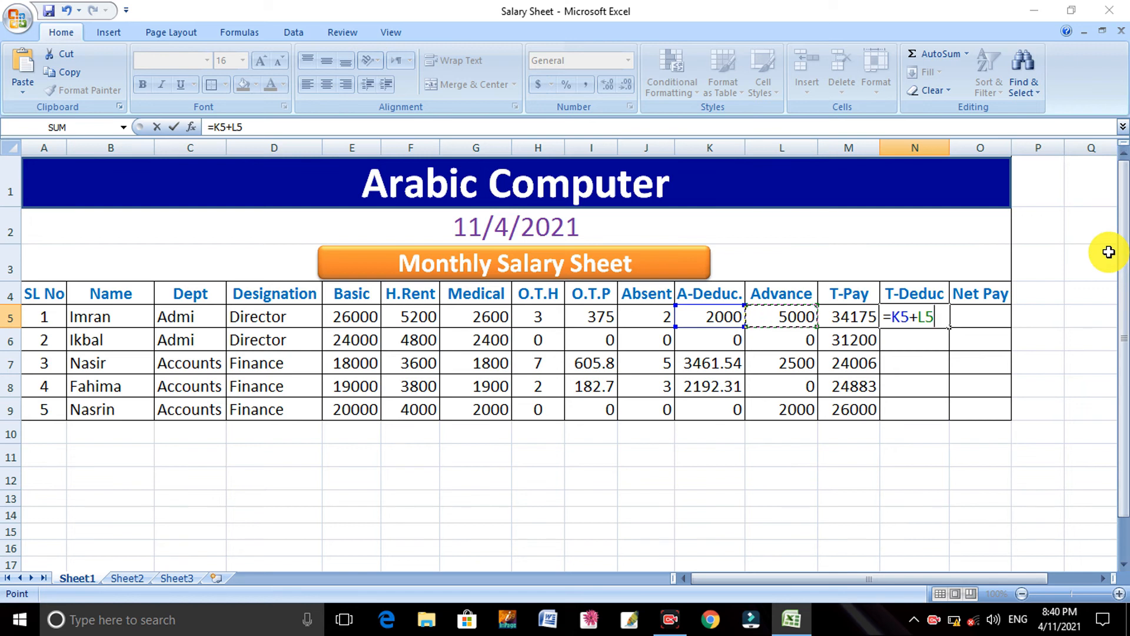
key(Return)
click(929, 312)
drag(949, 330, 946, 419)
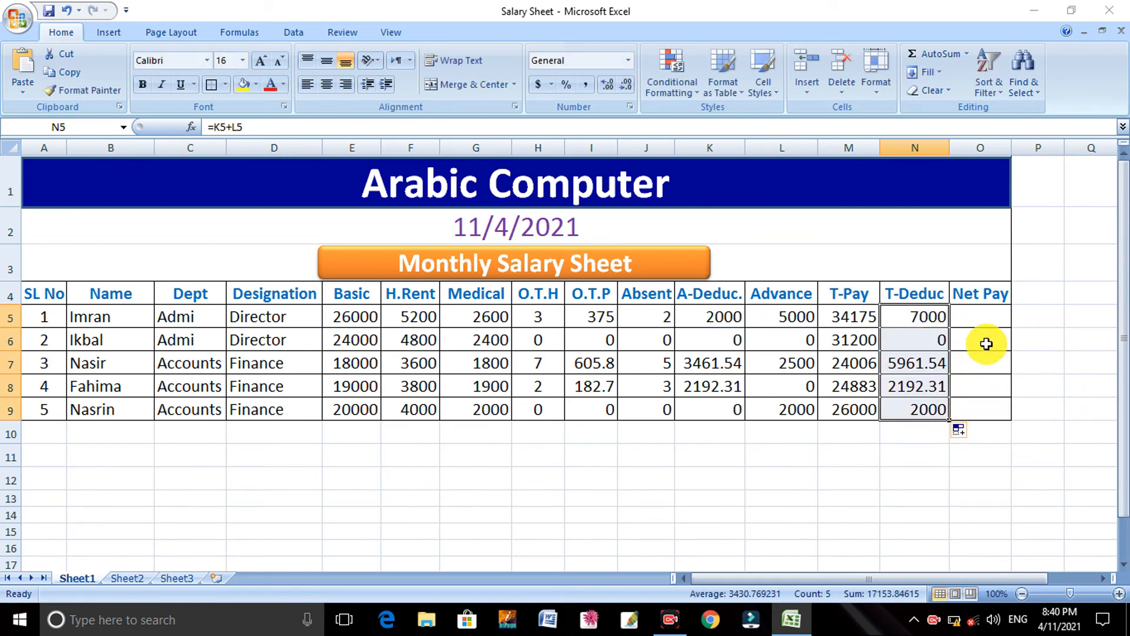
Calculate the net pay in O5 with the formula =M5-N5 and copy it down through O9
click(978, 317)
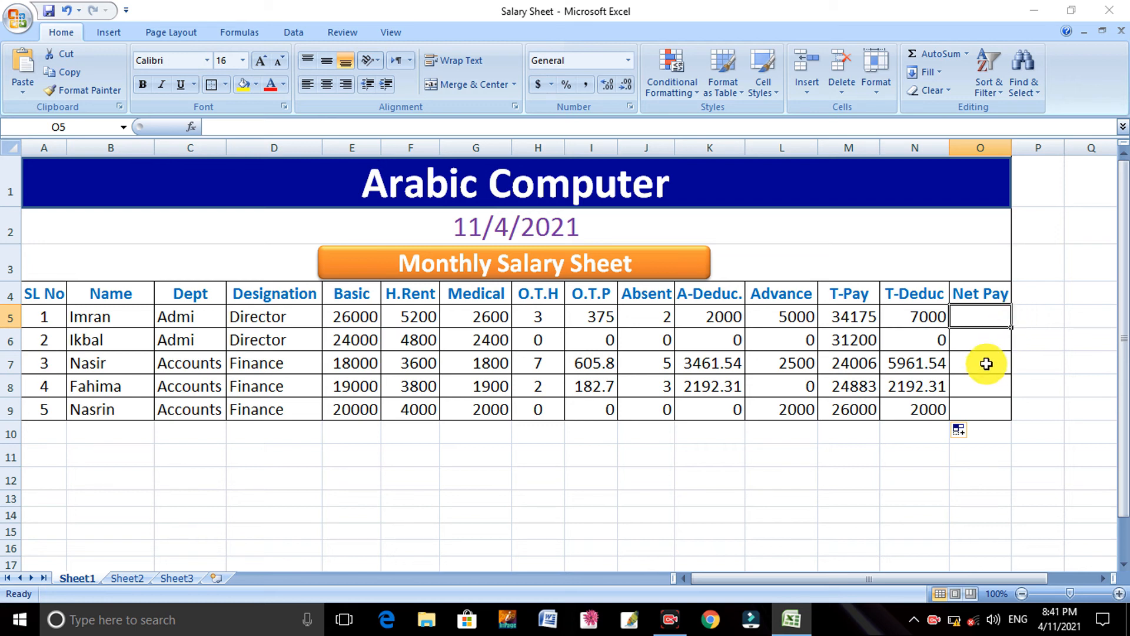
text(=)
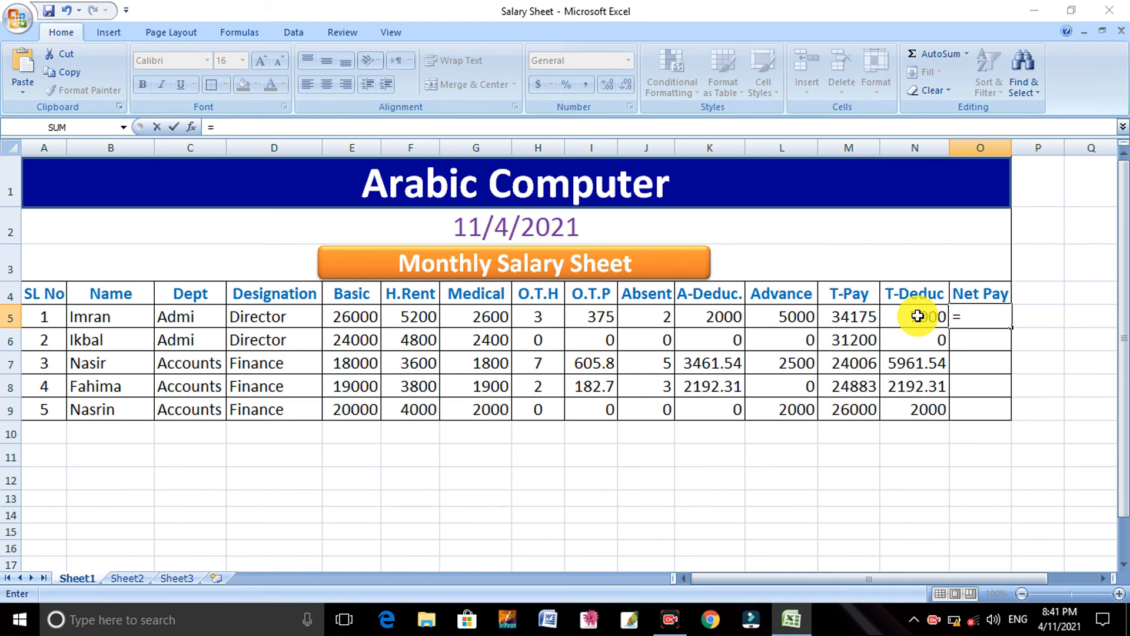
click(849, 318)
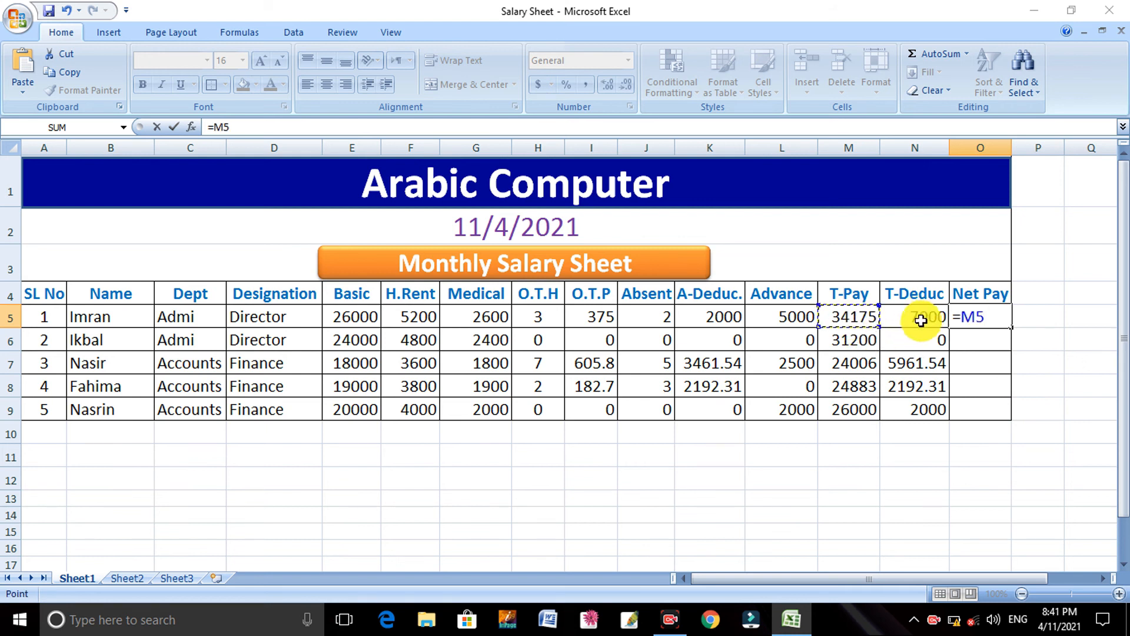
text(-)
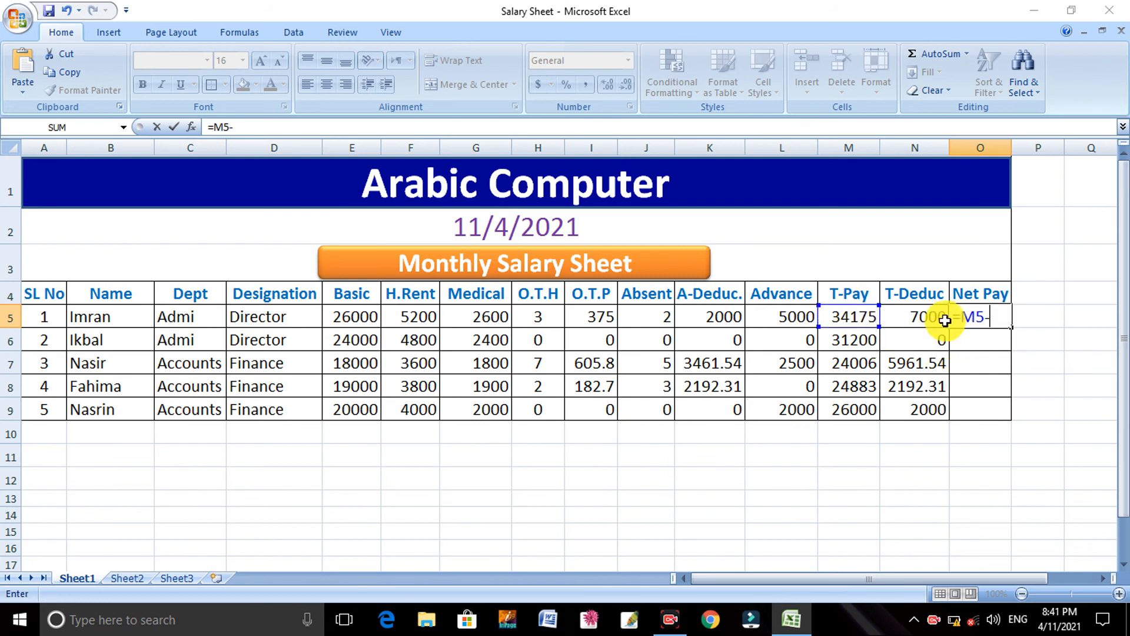
click(904, 318)
key(Return)
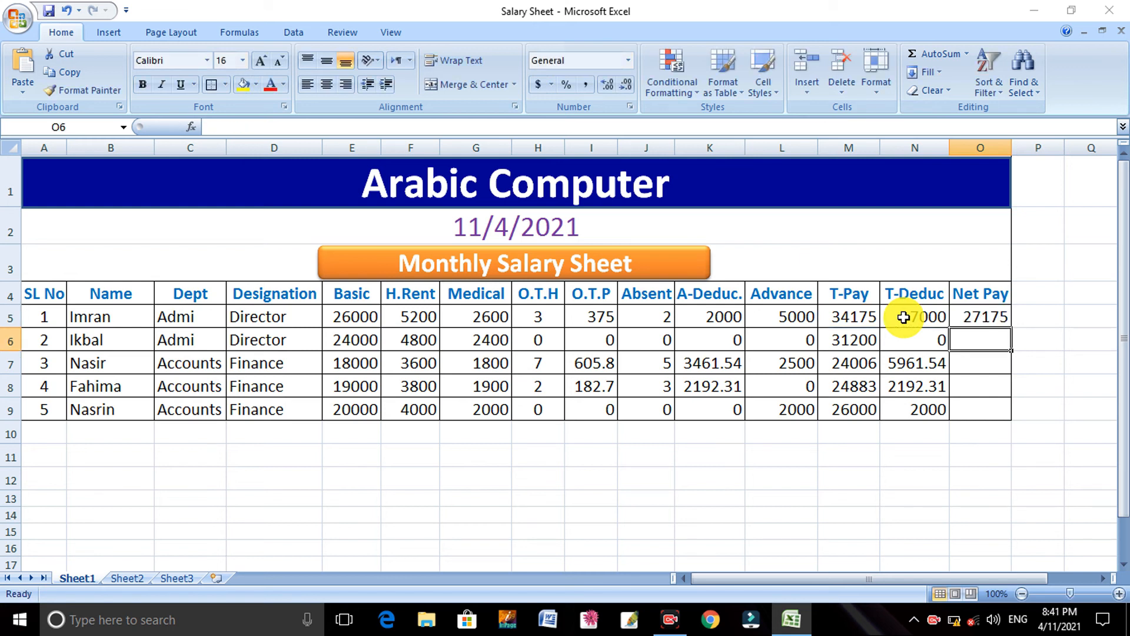
click(970, 316)
drag(1011, 327, 1000, 412)
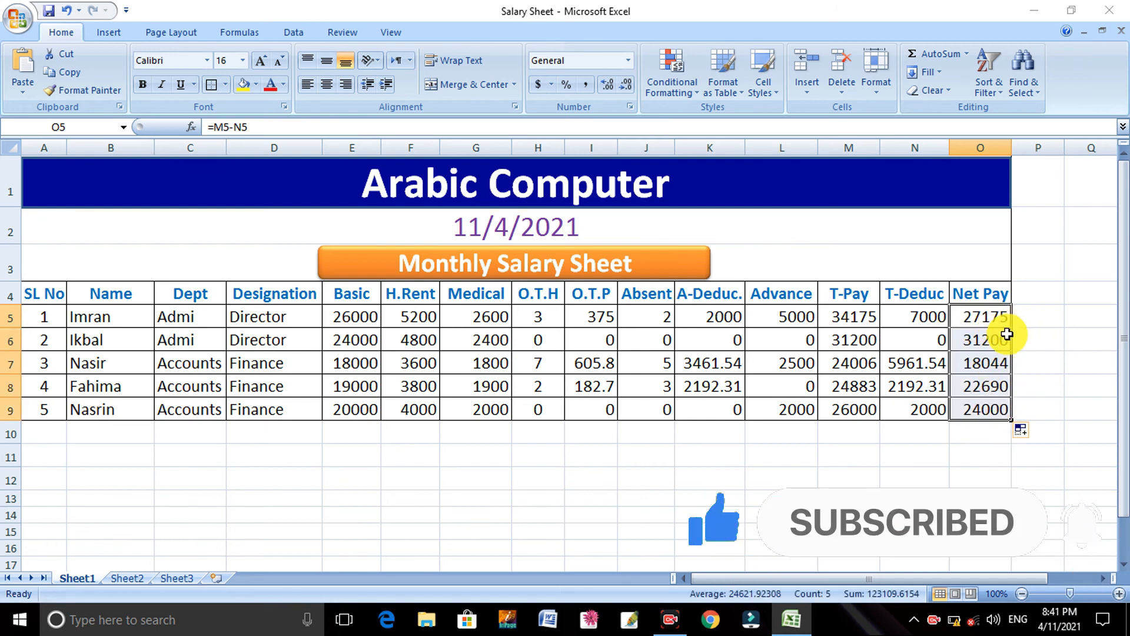
Review the row 5 entries and formulas for T-Deduc, Advance, A-Deduc., O.T.H, Medical, H.Rent and Net Pay
click(904, 318)
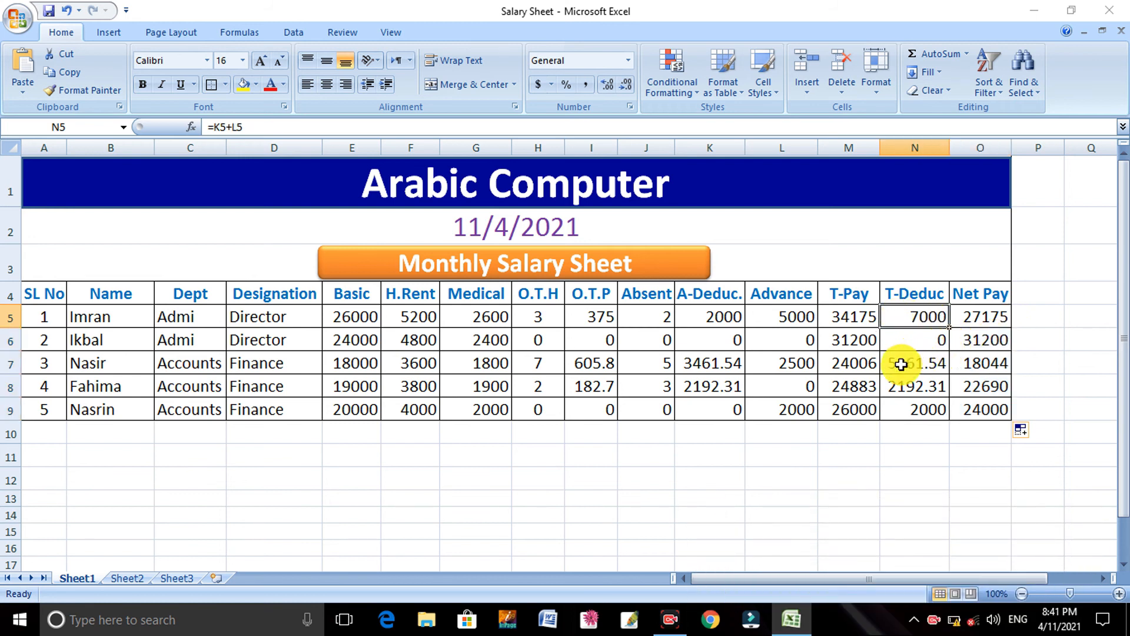
click(789, 313)
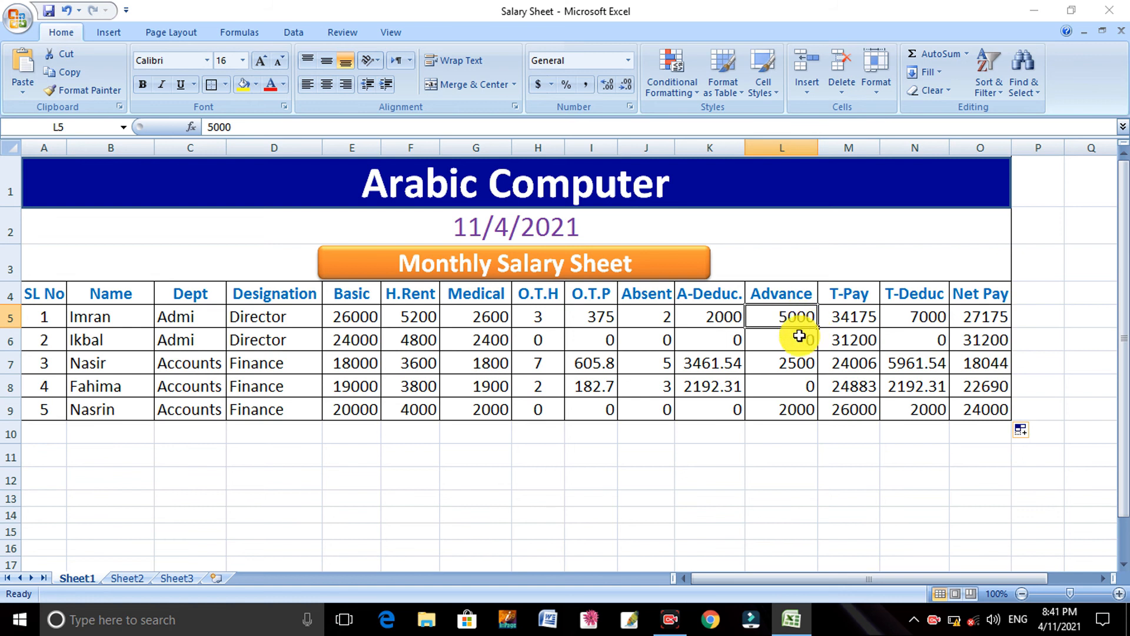
click(731, 323)
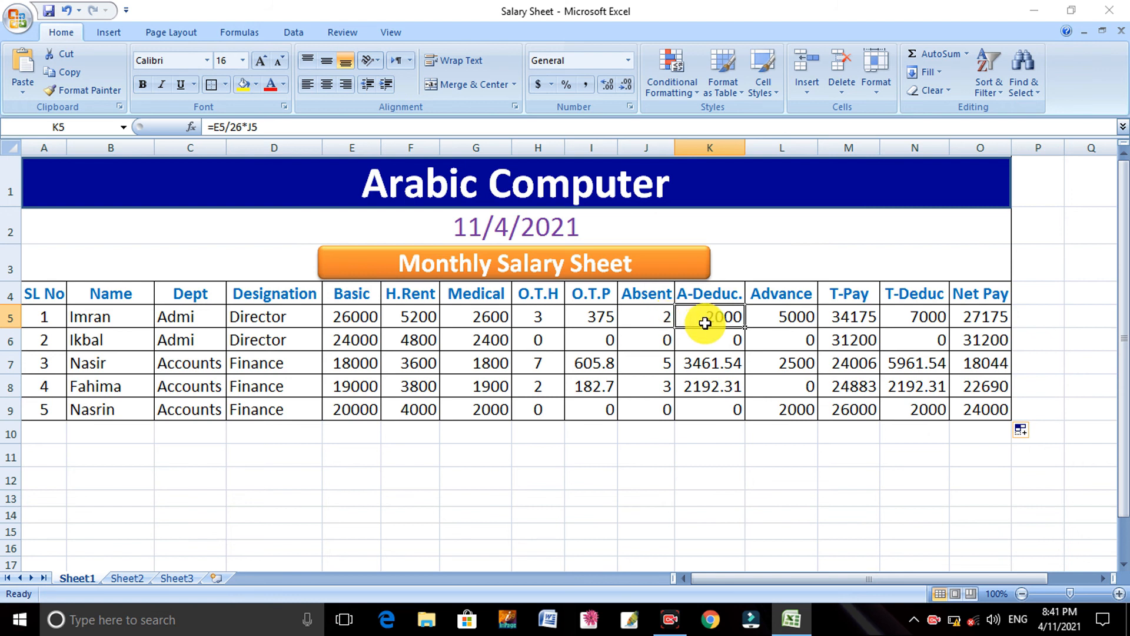
click(540, 320)
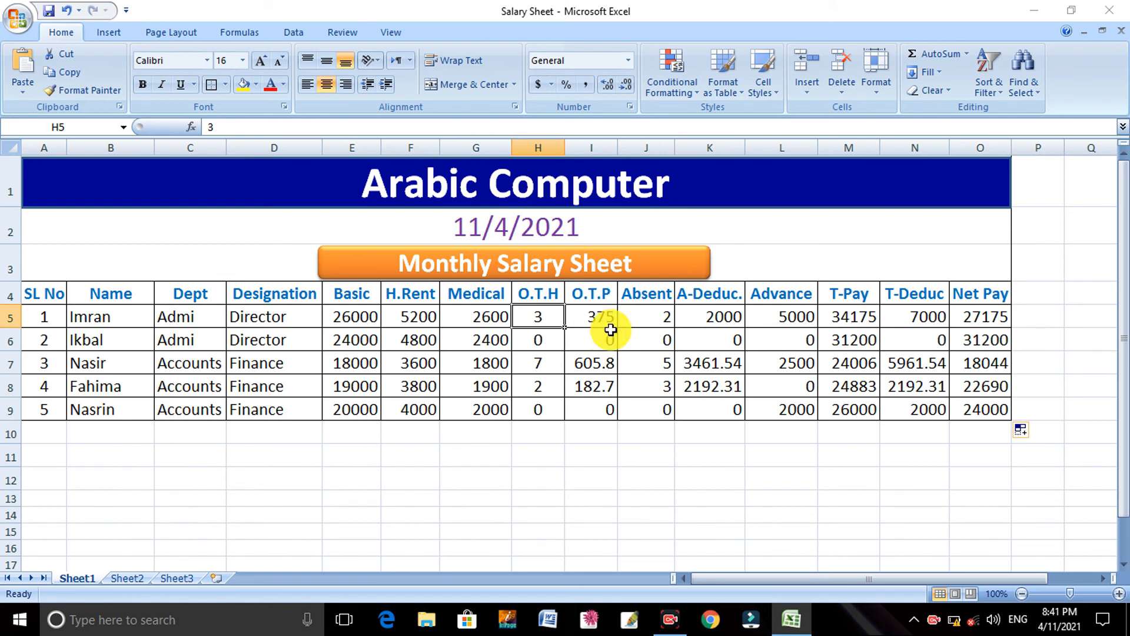
click(479, 314)
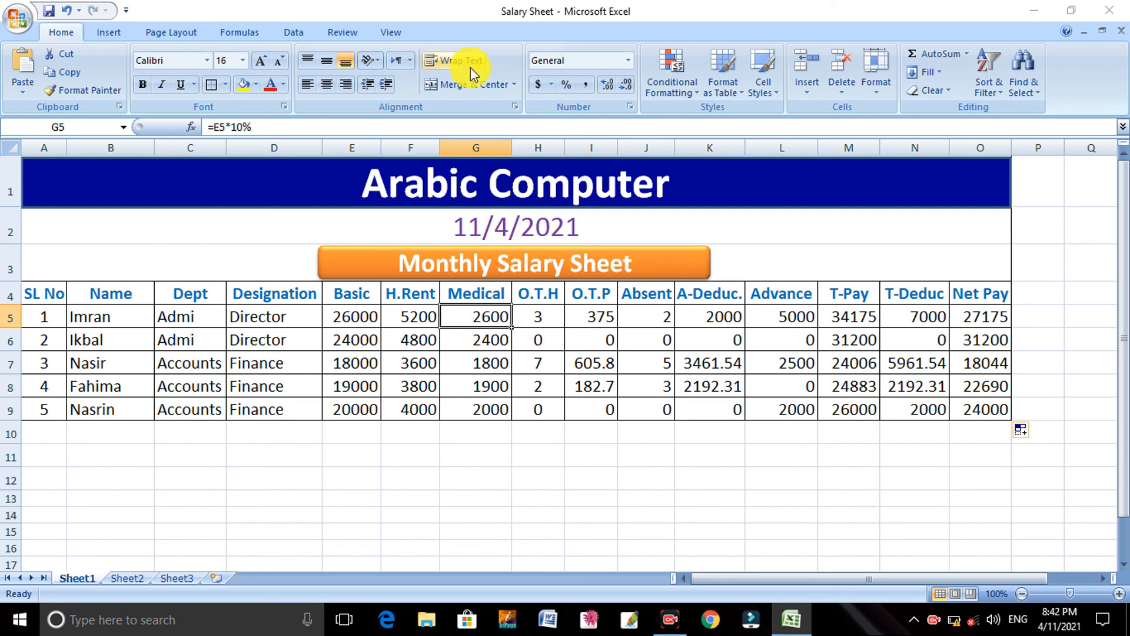
click(416, 316)
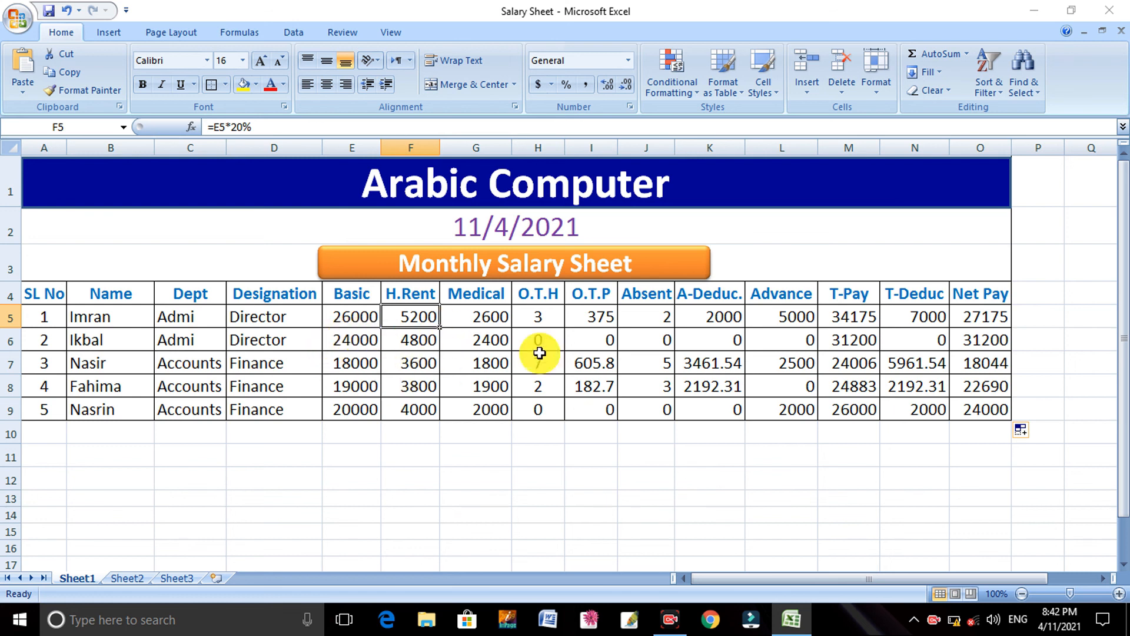
click(1000, 323)
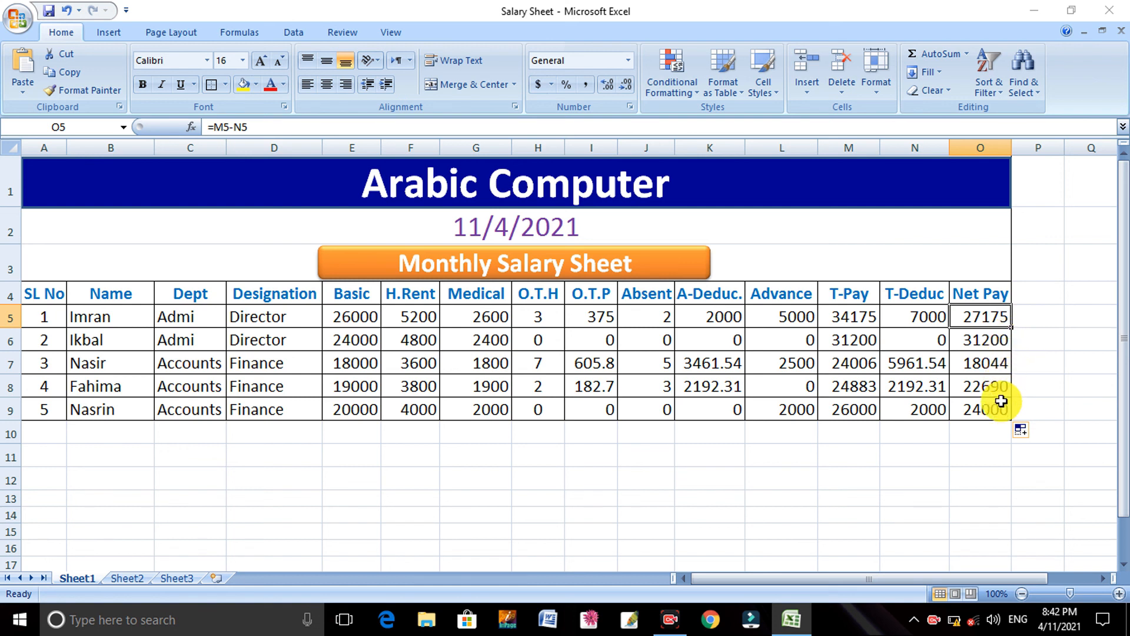
click(51, 293)
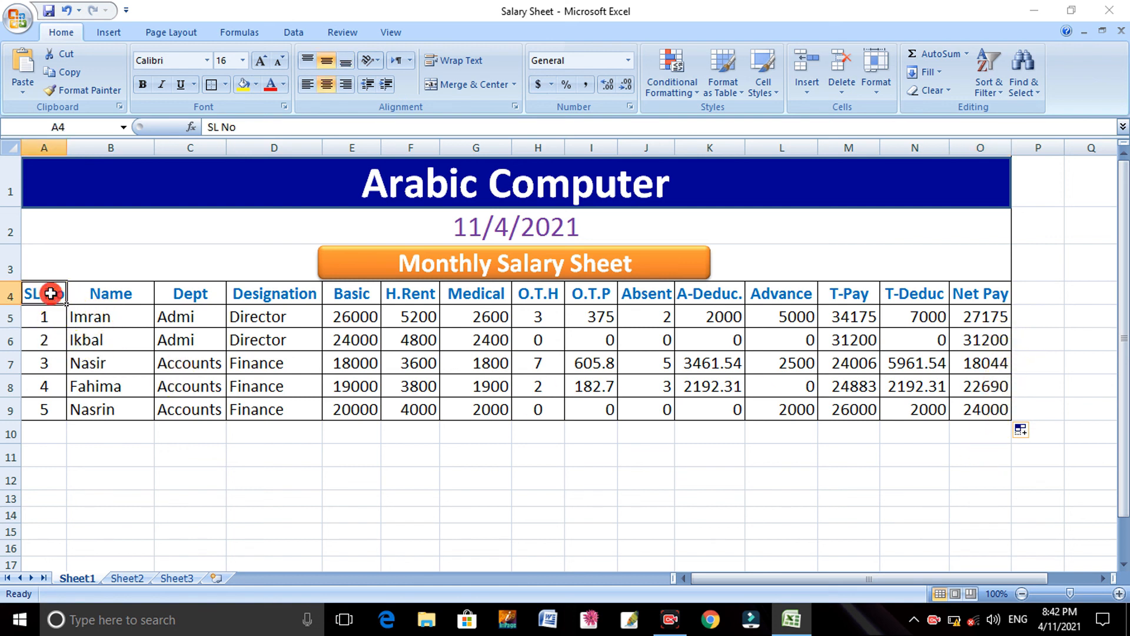
click(38, 222)
drag(38, 222, 441, 416)
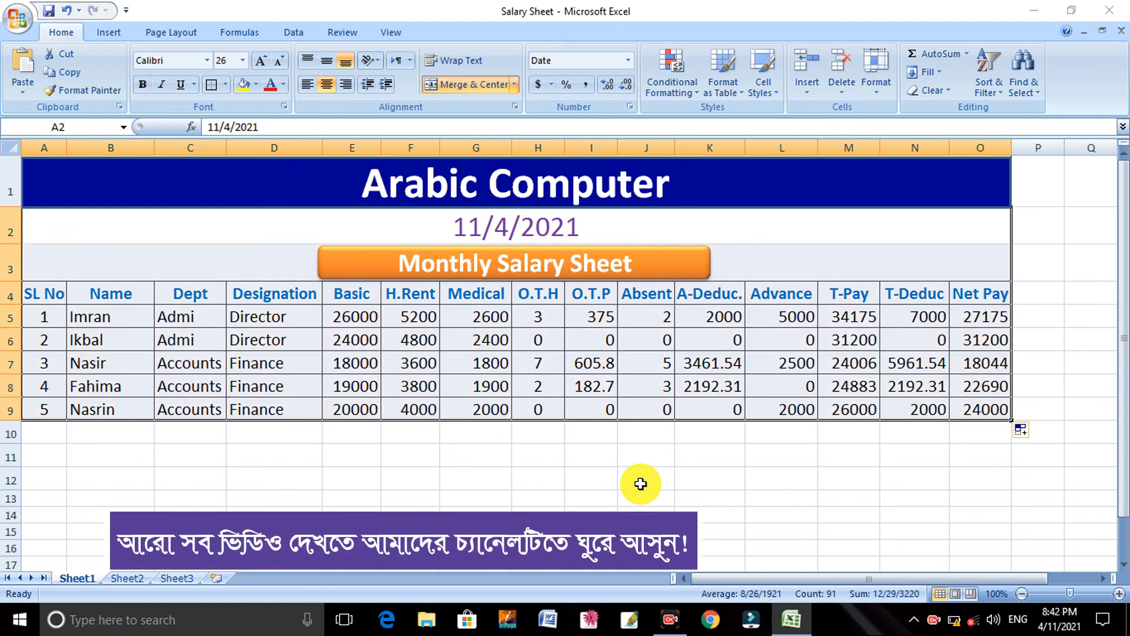
click(545, 492)
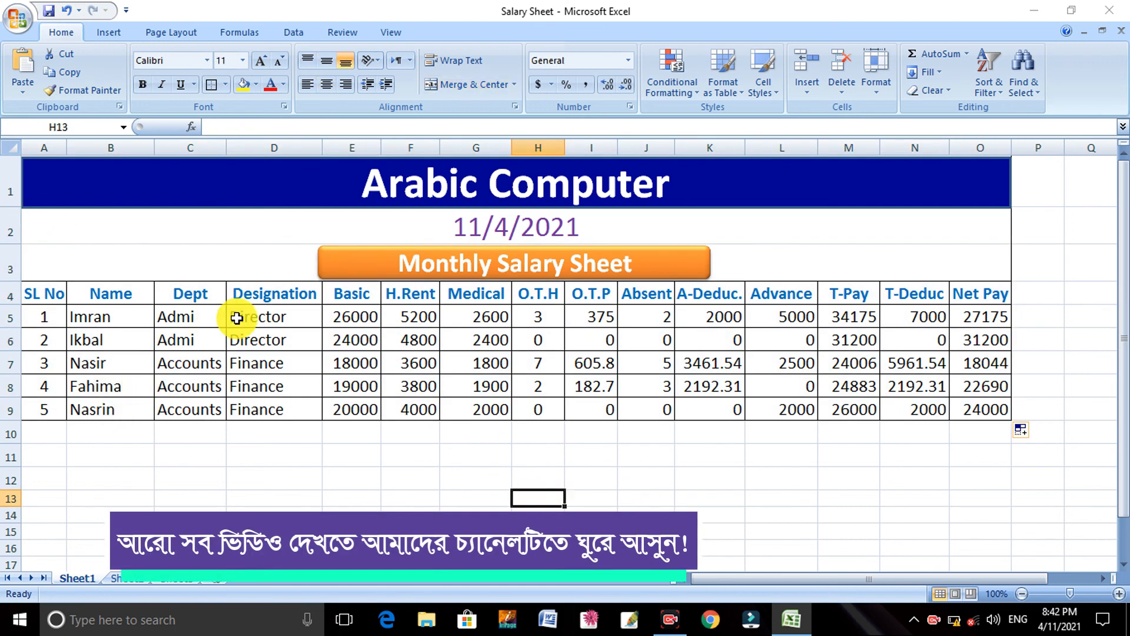